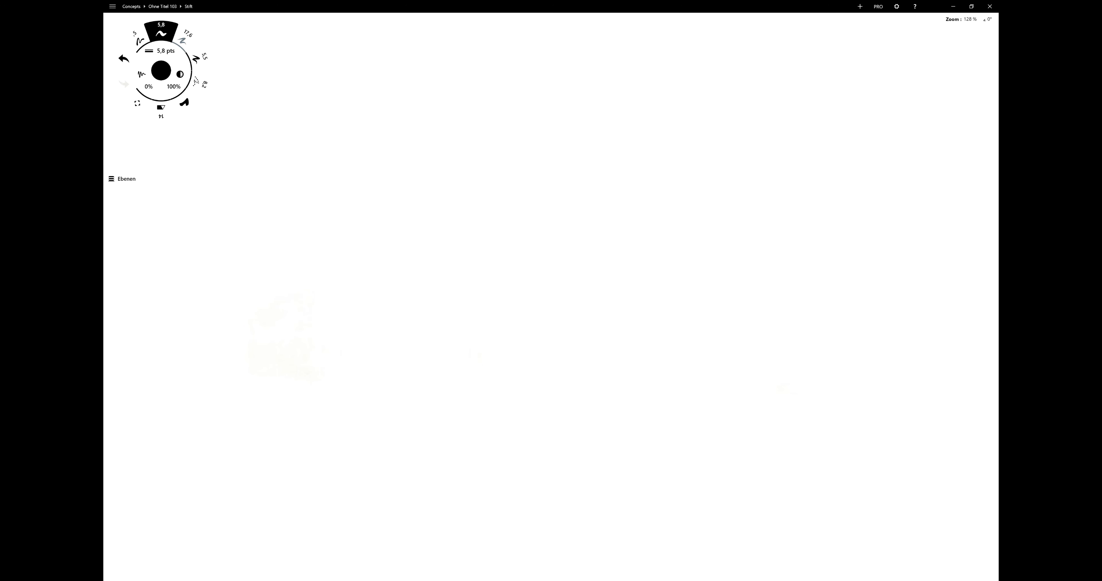
Draw the block's front corner edges, roof edge and stepped parapet detail.
mouse_move(425, 93)
left_mouse_down()
mouse_move(481, 71)
mouse_move(426, 153)
left_mouse_up()
left_click_drag(479, 70, 478, 299)
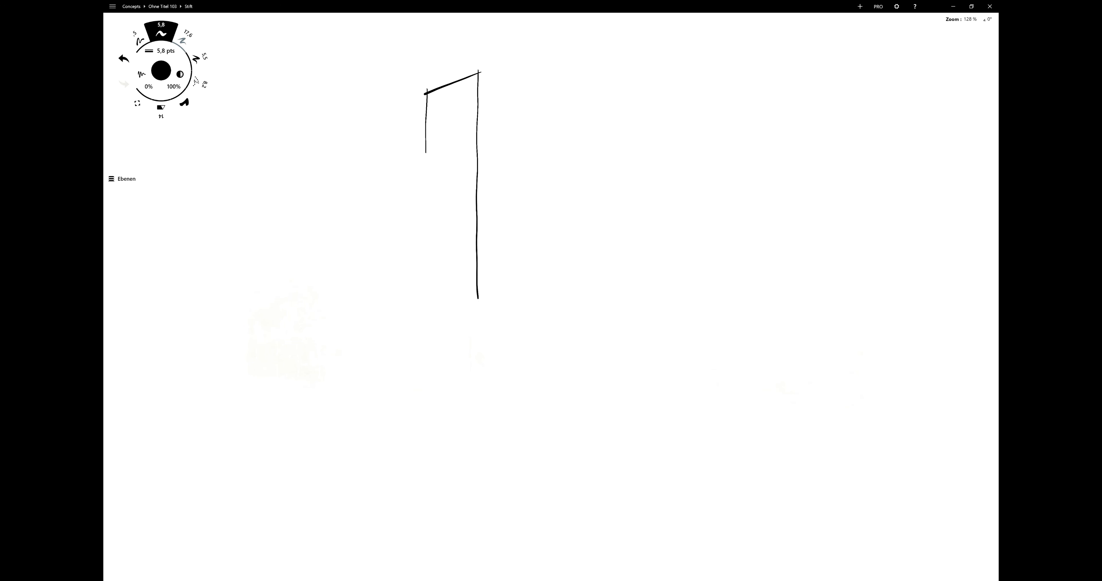
mouse_move(348, 174)
left_mouse_down()
mouse_move(424, 148)
mouse_move(425, 94)
left_mouse_up()
mouse_move(340, 179)
left_mouse_down()
mouse_move(388, 159)
mouse_move(349, 150)
left_mouse_up()
Draw the short wall's vertical and bottom edges, undoing the misplaced strokes.
left_click_drag(342, 410, 348, 411)
left_click_drag(341, 141, 342, 413)
key("ctrl+z")
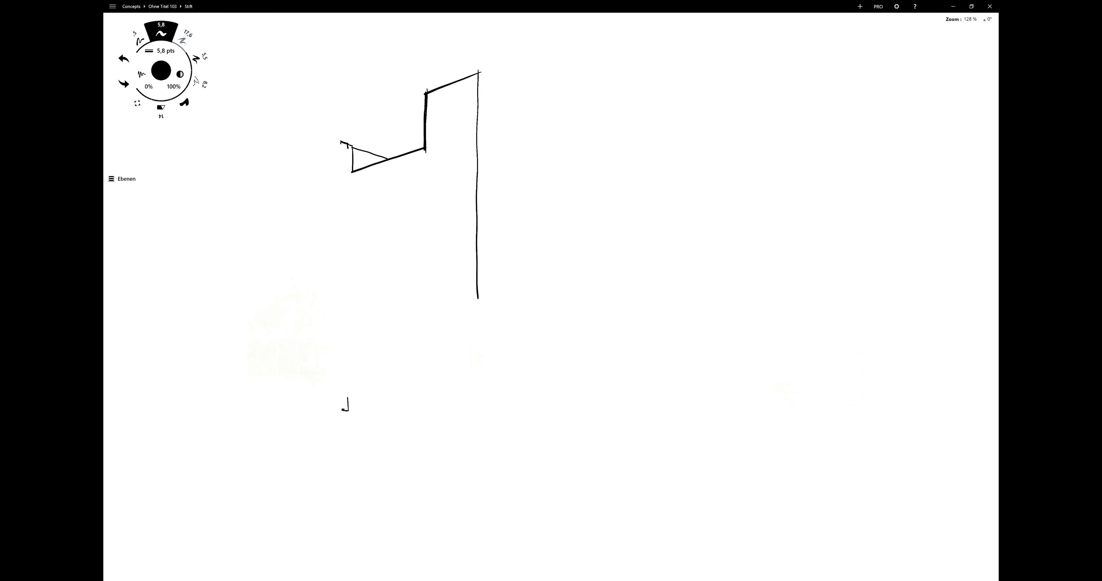
left_click_drag(341, 142, 342, 411)
left_click_drag(349, 320, 347, 412)
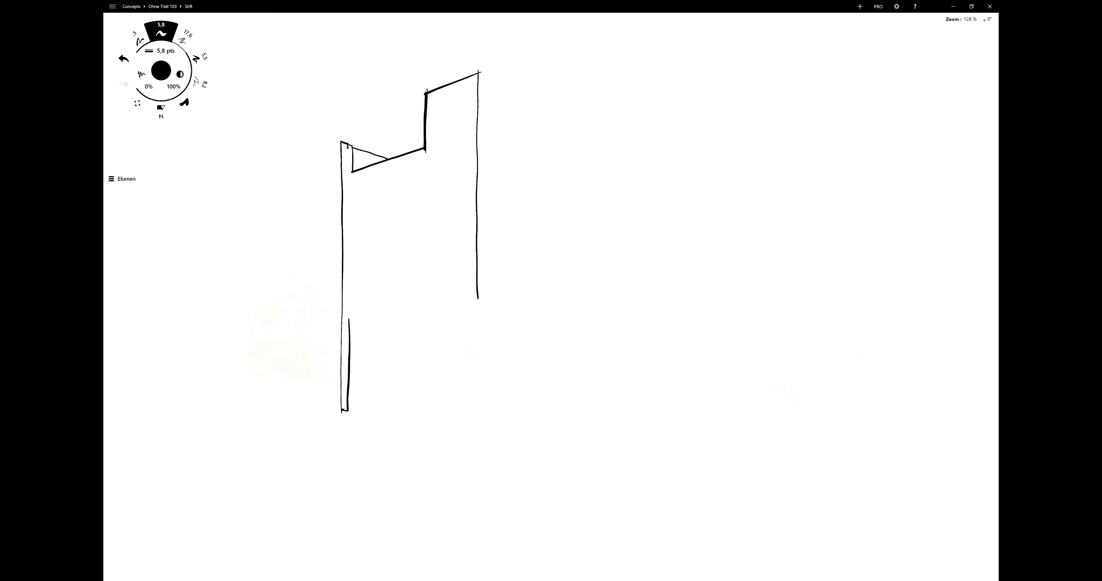
mouse_move(477, 298)
left_mouse_down()
mouse_move(347, 319)
mouse_move(476, 298)
left_mouse_up()
key("ctrl+z")
key("ctrl+z")
left_click_drag(368, 315, 478, 300)
Draw the long receding facade's far corner, top and bottom edges, and short depth marks.
key("ctrl+z")
left_click_drag(778, 241, 779, 356)
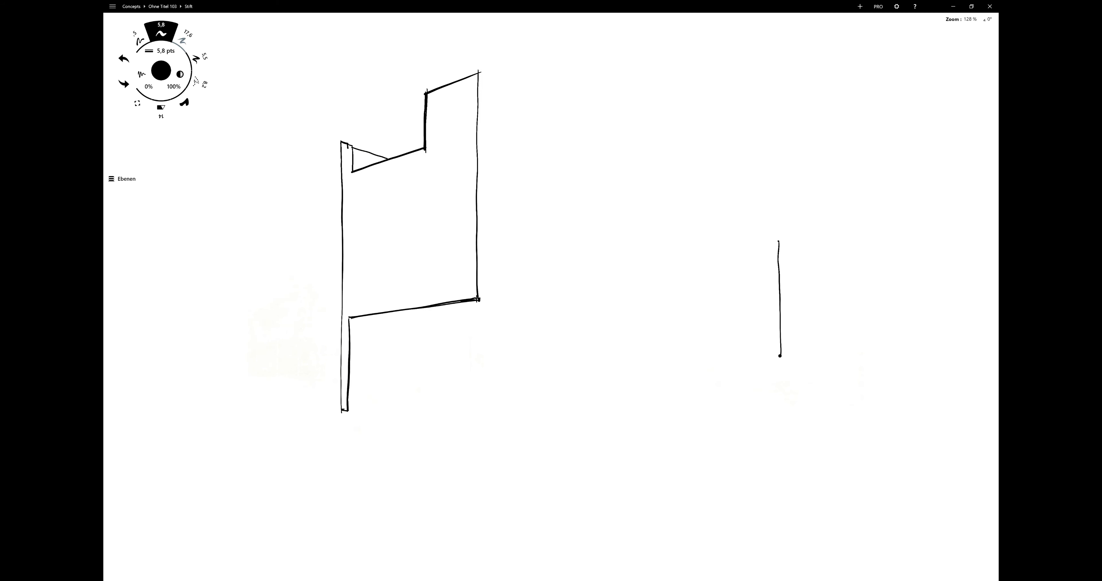
left_click_drag(477, 301, 784, 356)
key("ctrl+z")
key("ctrl+z")
key("ctrl+y")
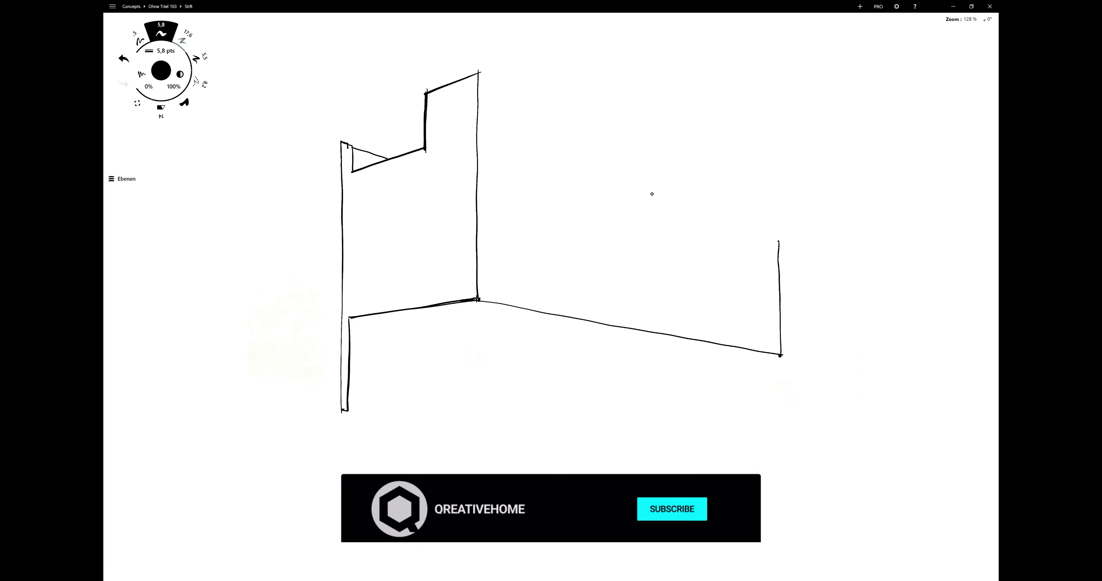
mouse_move(478, 73)
left_mouse_down()
mouse_move(780, 242)
mouse_move(775, 267)
left_mouse_up()
left_click_drag(776, 311, 776, 328)
left_click_drag(487, 214, 485, 258)
left_click_drag(484, 89, 482, 137)
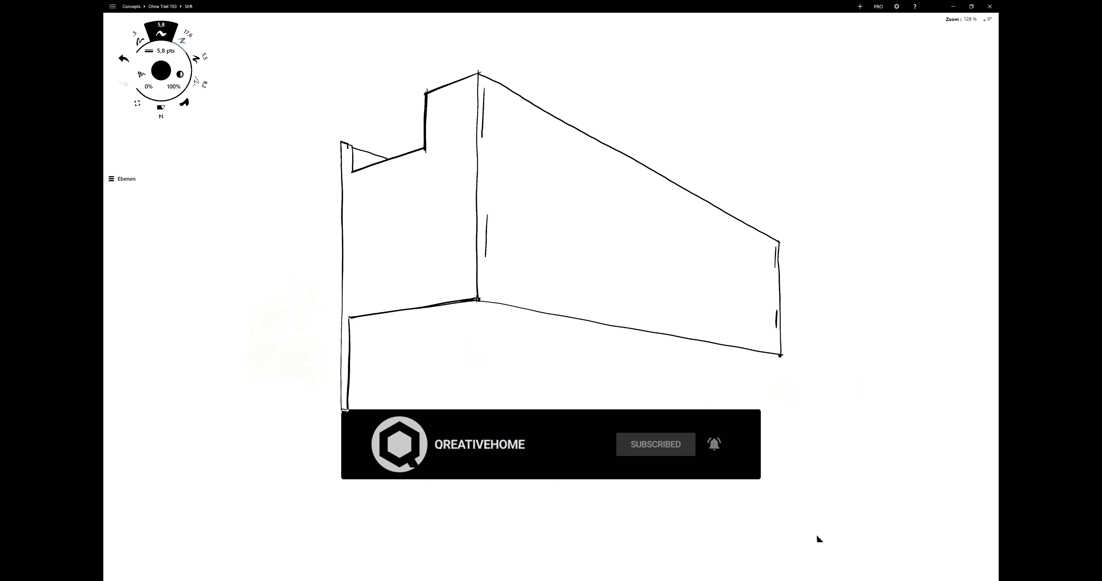
left_click_drag(484, 253, 777, 329)
Draw the window band's lower and upper edges and the balcony opening line.
key("ctrl+z")
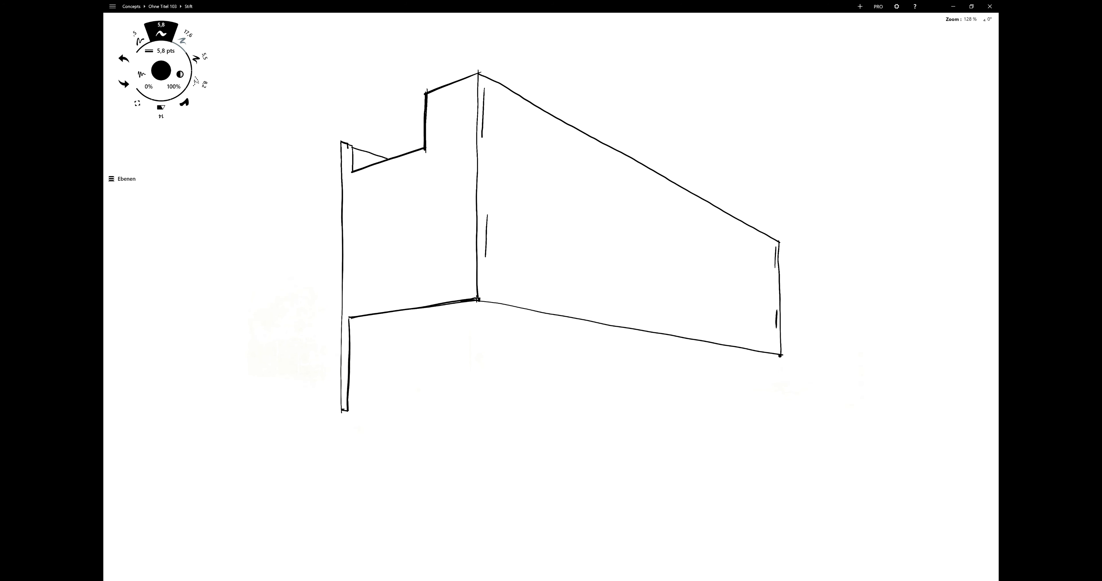
left_click_drag(483, 254, 777, 329)
left_click_drag(487, 216, 778, 313)
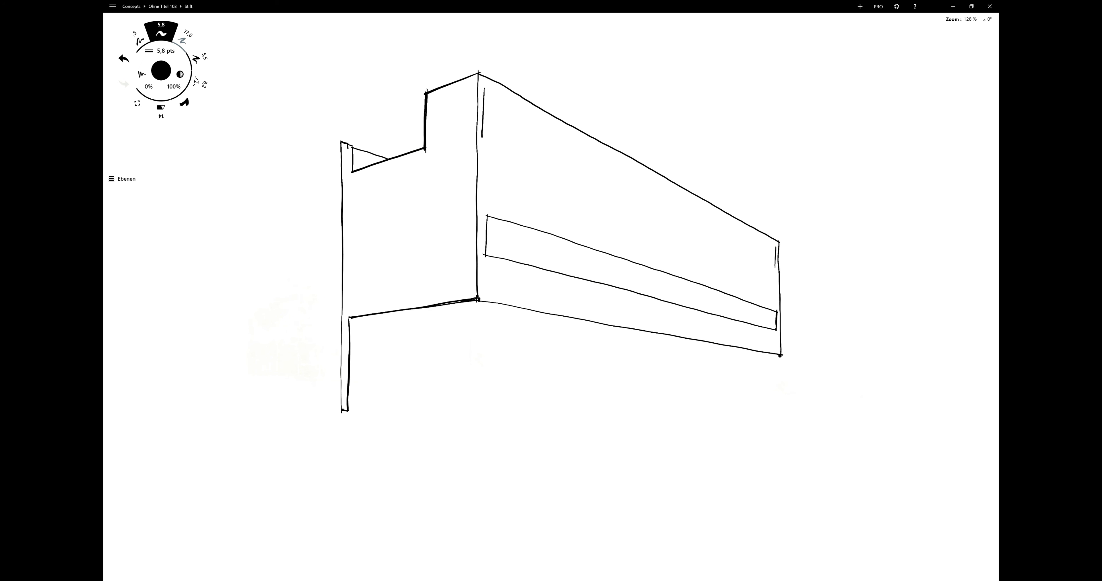
key("ctrl+z")
left_click_drag(487, 216, 778, 311)
key("ctrl+z")
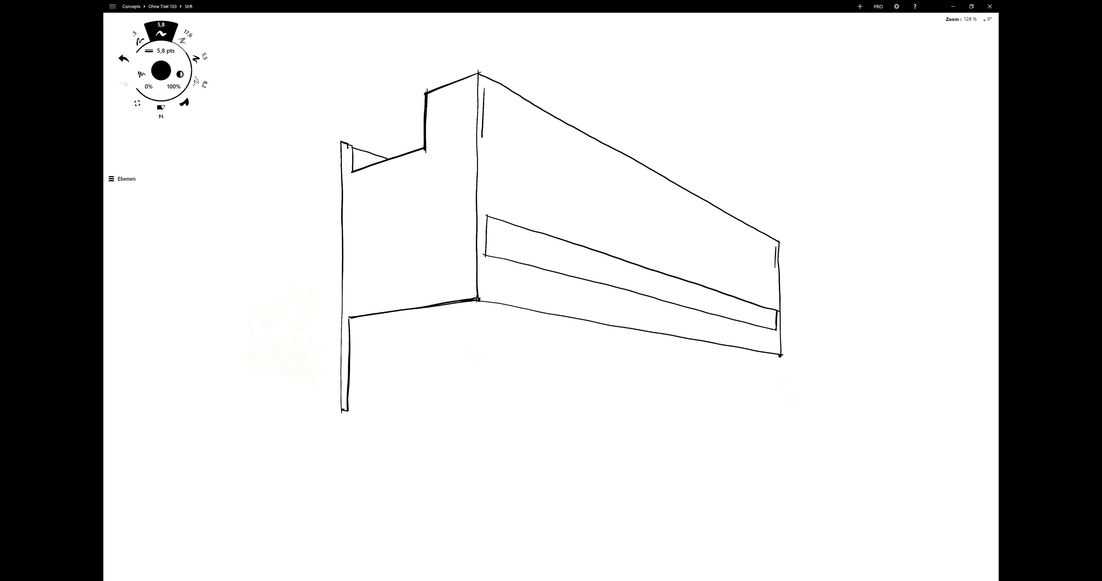
left_click_drag(482, 136, 778, 268)
left_click_drag(484, 87, 776, 247)
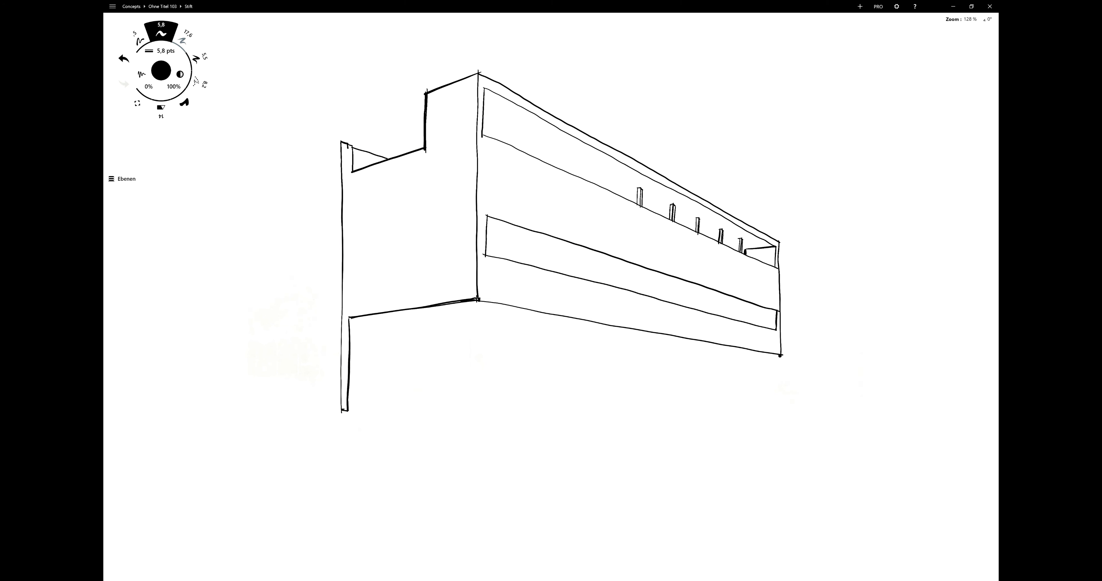
Add double-line balcony posts and rail strokes, tilting the canvas while drawing, then straightening it.
left_click_drag(606, 170, 608, 191)
left_click_drag(564, 150, 567, 173)
left_click_drag(516, 126, 521, 149)
left_click_drag(556, 299, 513, 384)
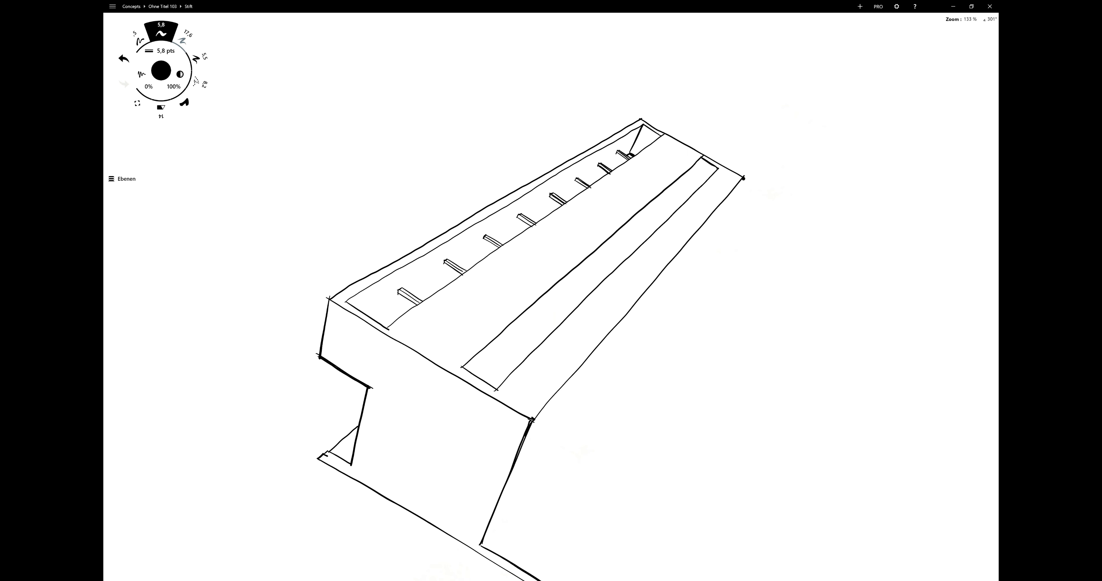
left_click_drag(584, 181, 603, 168)
left_click_drag(556, 200, 374, 320)
mouse_move(556, 299)
left_mouse_down()
mouse_move(513, 257)
mouse_move(548, 278)
left_mouse_up()
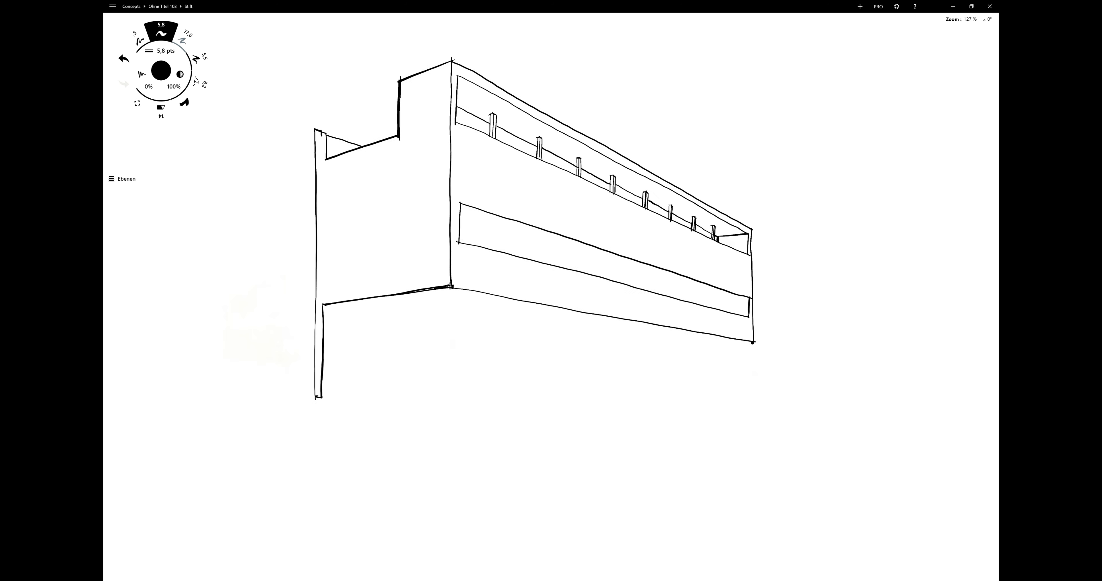
left_click_drag(492, 133, 504, 127)
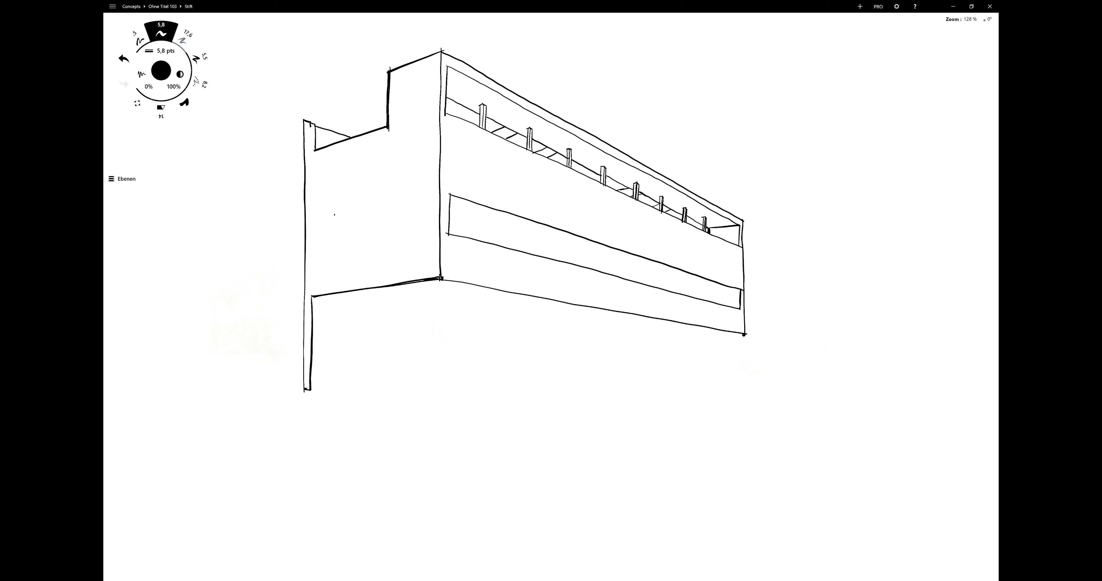
Draw a two-pane window with an inner frame on the short wall.
left_click_drag(335, 215, 333, 249)
mouse_move(334, 215)
left_mouse_down()
mouse_move(387, 203)
mouse_move(391, 238)
mouse_move(338, 220)
left_mouse_up()
mouse_move(338, 219)
left_mouse_down()
mouse_move(361, 212)
mouse_move(335, 246)
mouse_move(363, 242)
mouse_move(385, 206)
left_mouse_up()
left_click_drag(384, 207, 385, 235)
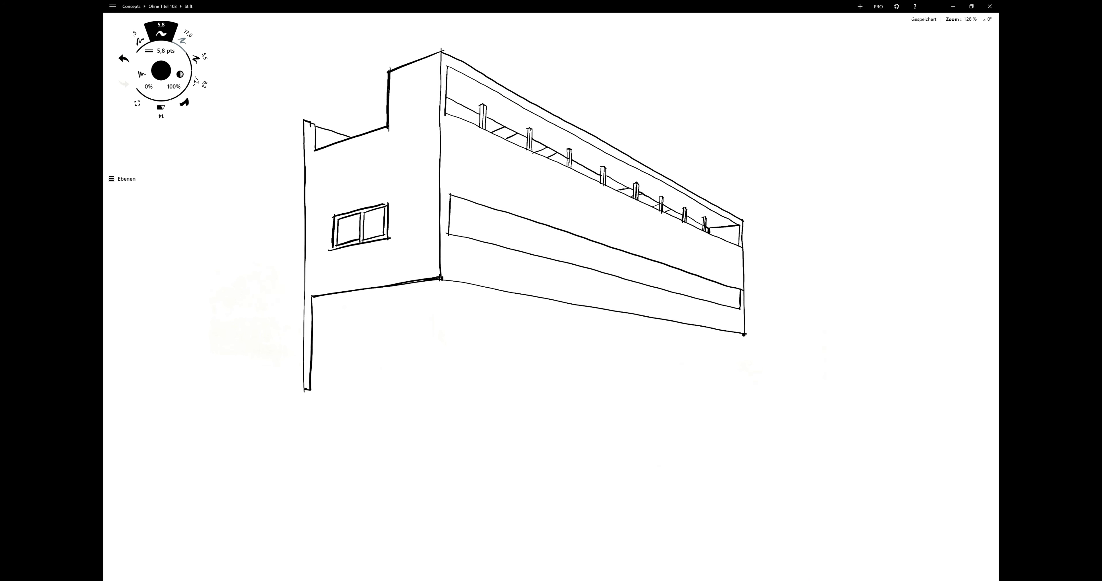
Divide the left part of the facade band into a row of window panes.
left_click_drag(451, 233, 474, 238)
left_click_drag(450, 199, 475, 207)
left_click_drag(475, 207, 479, 238)
left_click_drag(478, 240, 504, 245)
mouse_move(479, 208)
left_mouse_down()
mouse_move(505, 246)
mouse_move(532, 251)
left_mouse_up()
left_click_drag(532, 253, 554, 257)
mouse_move(554, 257)
left_mouse_down()
mouse_move(573, 262)
mouse_move(592, 243)
left_mouse_up()
Finish the pane row with a small open window, then draw base lines below the short wall.
mouse_move(593, 245)
left_mouse_down()
mouse_move(592, 268)
mouse_move(624, 277)
left_mouse_up()
mouse_move(626, 276)
left_mouse_down()
mouse_move(640, 281)
mouse_move(640, 259)
left_mouse_up()
mouse_move(638, 259)
left_mouse_down()
mouse_move(637, 280)
mouse_move(654, 285)
left_mouse_up()
mouse_move(643, 259)
left_mouse_down()
mouse_move(654, 276)
mouse_move(679, 271)
mouse_move(659, 262)
left_mouse_up()
mouse_move(658, 261)
left_mouse_down()
mouse_move(657, 289)
mouse_move(674, 259)
mouse_move(674, 285)
left_mouse_up()
mouse_move(674, 286)
left_mouse_down()
mouse_move(656, 288)
mouse_move(680, 291)
left_mouse_up()
left_click_drag(683, 272, 705, 296)
left_click_drag(713, 283, 713, 298)
left_click_drag(713, 300, 723, 303)
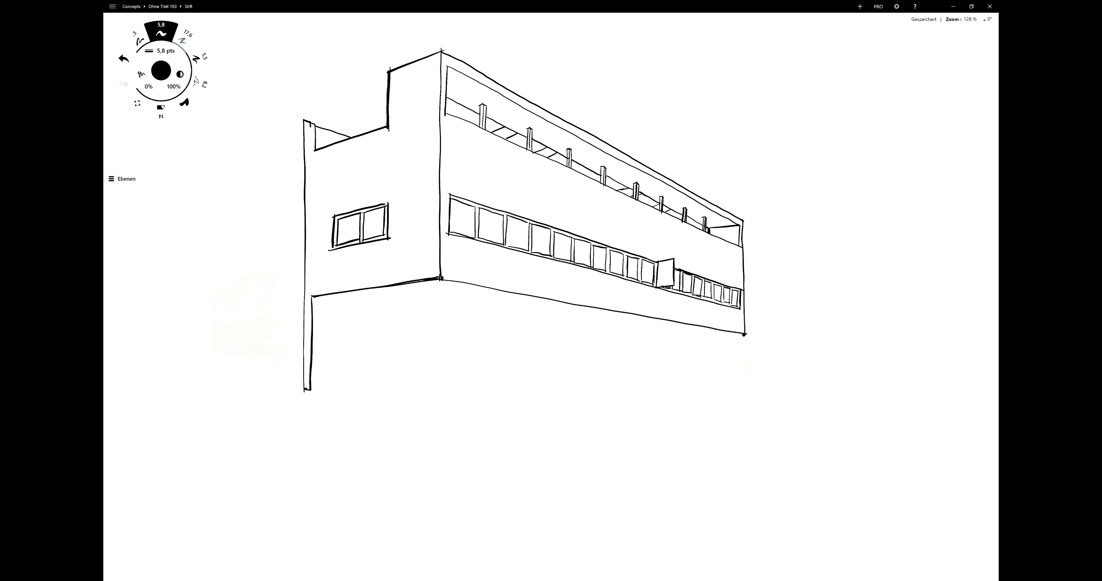
mouse_move(301, 392)
left_mouse_down()
mouse_move(420, 398)
mouse_move(425, 470)
left_mouse_up()
Draw the ground lines beneath the villa, the stair edge, the door and the low wall.
left_click_drag(190, 486, 426, 462)
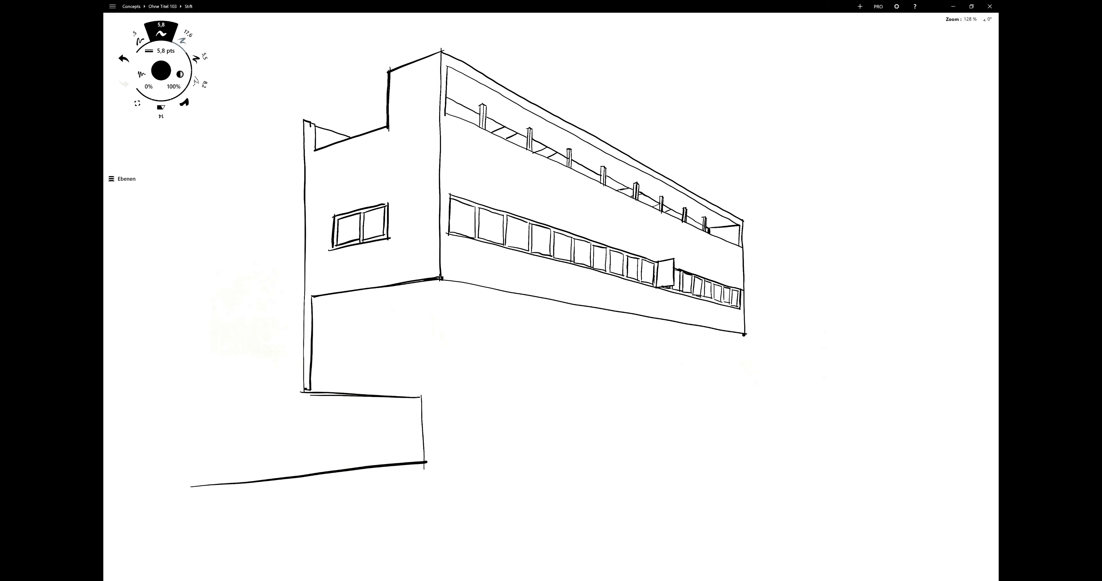
left_click_drag(297, 391, 423, 462)
left_click_drag(415, 398, 615, 395)
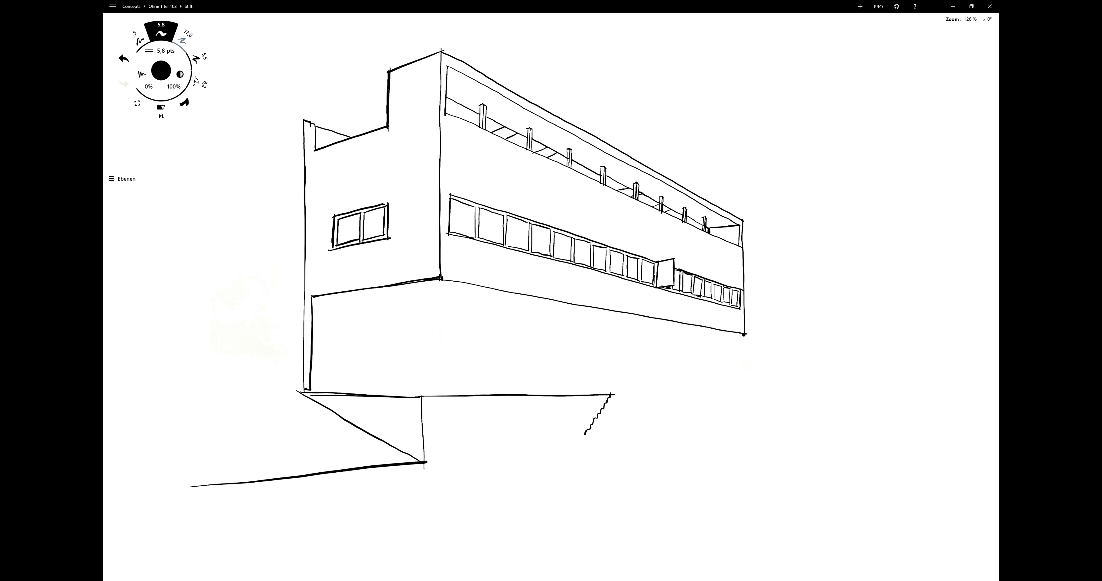
left_click_drag(566, 458, 553, 473)
mouse_move(328, 509)
left_mouse_down()
mouse_move(554, 470)
mouse_move(659, 471)
mouse_move(795, 442)
left_mouse_up()
mouse_move(554, 477)
left_mouse_down()
mouse_move(690, 475)
mouse_move(827, 443)
left_mouse_up()
mouse_move(557, 436)
left_mouse_down()
mouse_move(557, 473)
mouse_move(824, 415)
left_mouse_up()
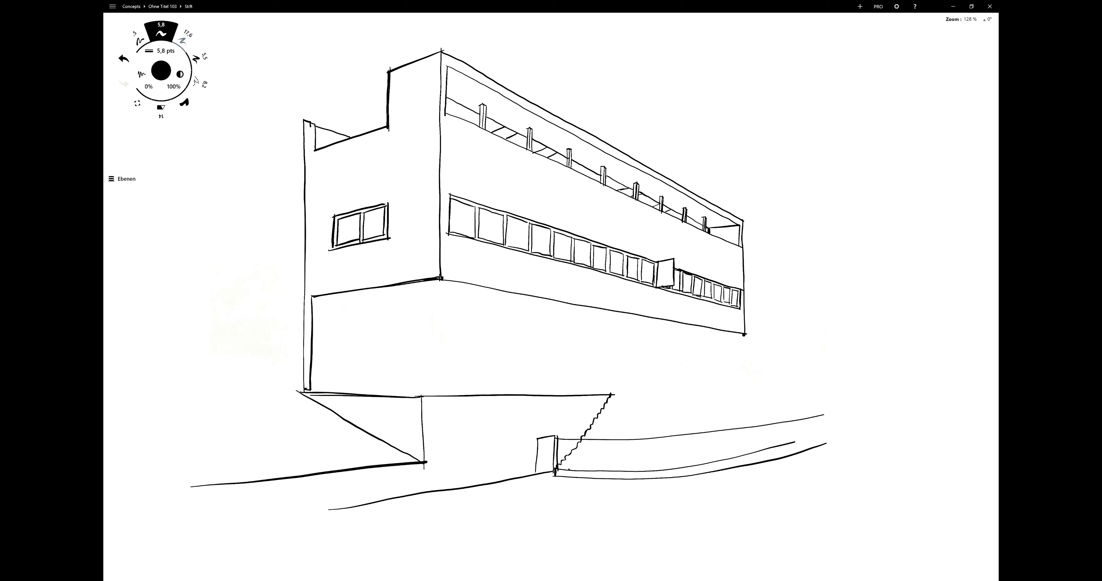
Outline the tree right of the stairs and add foliage marks and ground scribbles.
mouse_move(569, 468)
left_mouse_down()
mouse_move(648, 367)
mouse_move(745, 361)
mouse_move(797, 338)
mouse_move(815, 404)
left_mouse_up()
mouse_move(716, 371)
left_mouse_down()
mouse_move(755, 388)
mouse_move(773, 448)
left_mouse_up()
left_click_drag(662, 390, 645, 414)
mouse_move(677, 395)
left_mouse_down()
mouse_move(693, 379)
mouse_move(709, 390)
left_mouse_up()
left_click_drag(633, 447, 661, 445)
mouse_move(580, 443)
left_mouse_down()
mouse_move(633, 470)
mouse_move(738, 449)
left_mouse_up()
left_click_drag(742, 451, 765, 445)
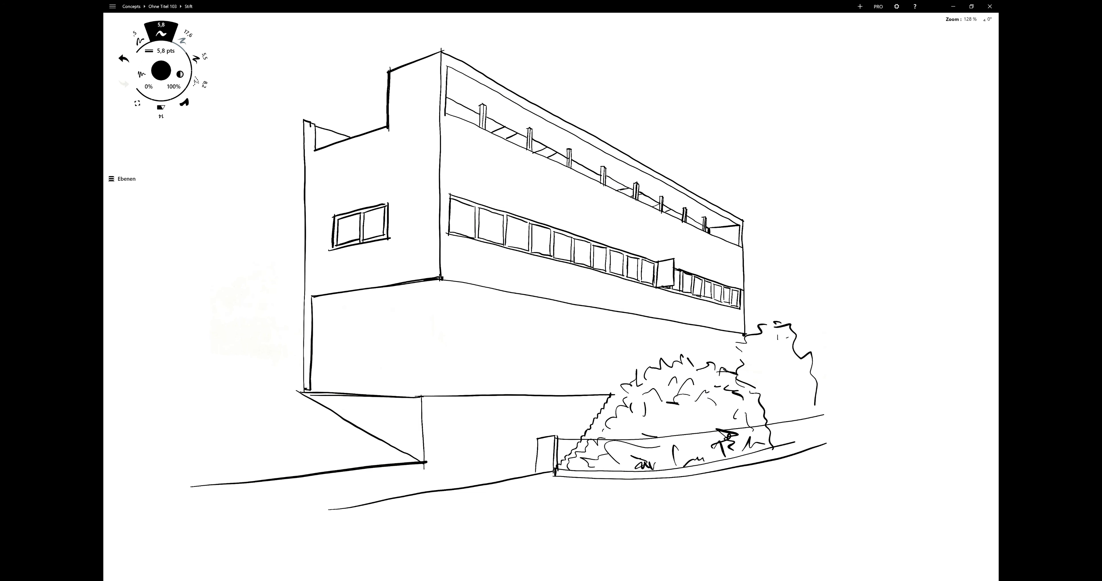
Fill the bush near the stairs with scribbles and leaf texture.
left_click_drag(633, 410, 646, 434)
left_click_drag(618, 410, 604, 436)
left_click_drag(637, 382, 623, 404)
left_click_drag(608, 445, 567, 470)
left_click_drag(624, 428, 608, 456)
mouse_move(638, 405)
left_mouse_down()
mouse_move(622, 426)
mouse_move(660, 423)
left_mouse_up()
mouse_move(665, 378)
left_mouse_down()
mouse_move(687, 361)
mouse_move(661, 360)
mouse_move(700, 369)
left_mouse_up()
left_click_drag(714, 364, 743, 375)
left_click_drag(693, 415, 727, 407)
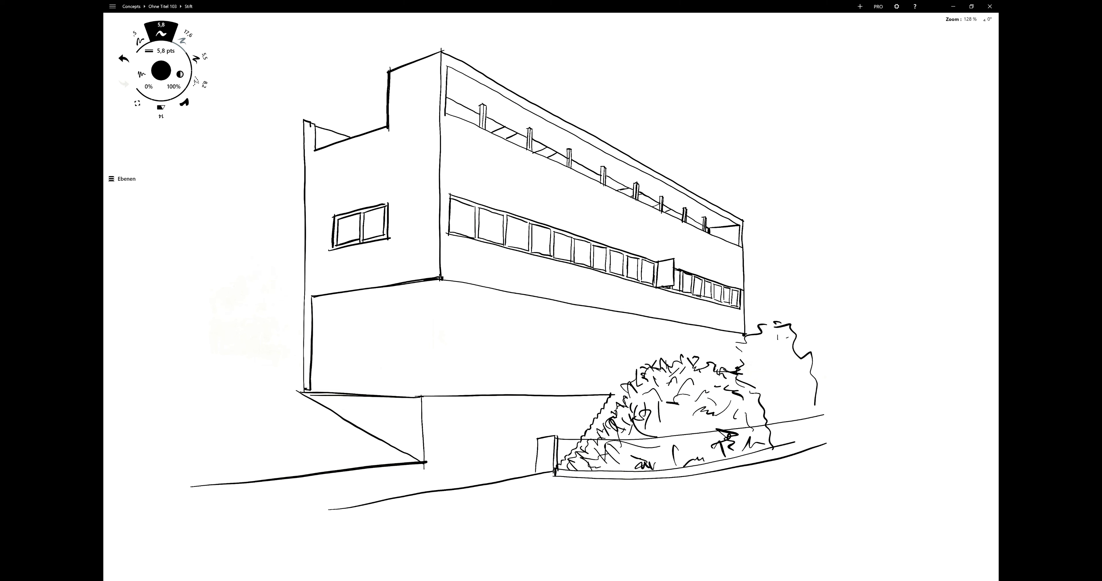
left_click_drag(661, 429, 671, 439)
mouse_move(631, 442)
left_mouse_down()
mouse_move(643, 455)
mouse_move(705, 413)
left_mouse_up()
mouse_move(690, 439)
left_mouse_down()
mouse_move(707, 414)
mouse_move(695, 424)
mouse_move(758, 407)
left_mouse_up()
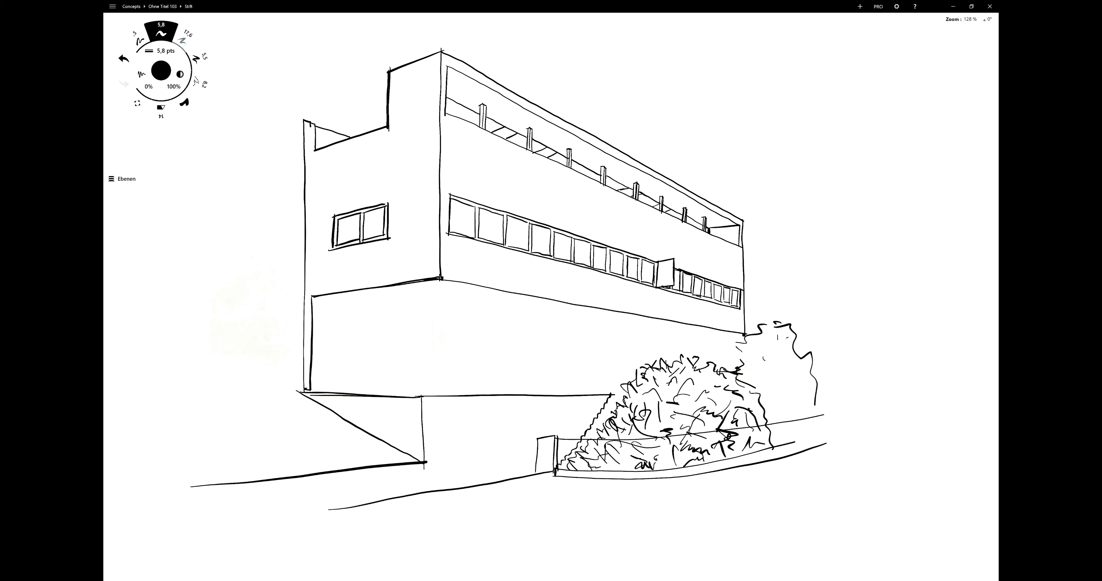
Draw the tree's trunk, branches and a ground line at its base.
left_click_drag(774, 331, 765, 357)
mouse_move(783, 364)
left_mouse_down()
mouse_move(784, 421)
mouse_move(778, 390)
left_mouse_up()
mouse_move(810, 361)
left_mouse_down()
mouse_move(786, 370)
mouse_move(777, 394)
mouse_move(816, 391)
mouse_move(813, 423)
left_mouse_up()
mouse_move(809, 386)
left_mouse_down()
mouse_move(795, 436)
mouse_move(777, 436)
left_mouse_up()
left_click_drag(797, 440, 824, 436)
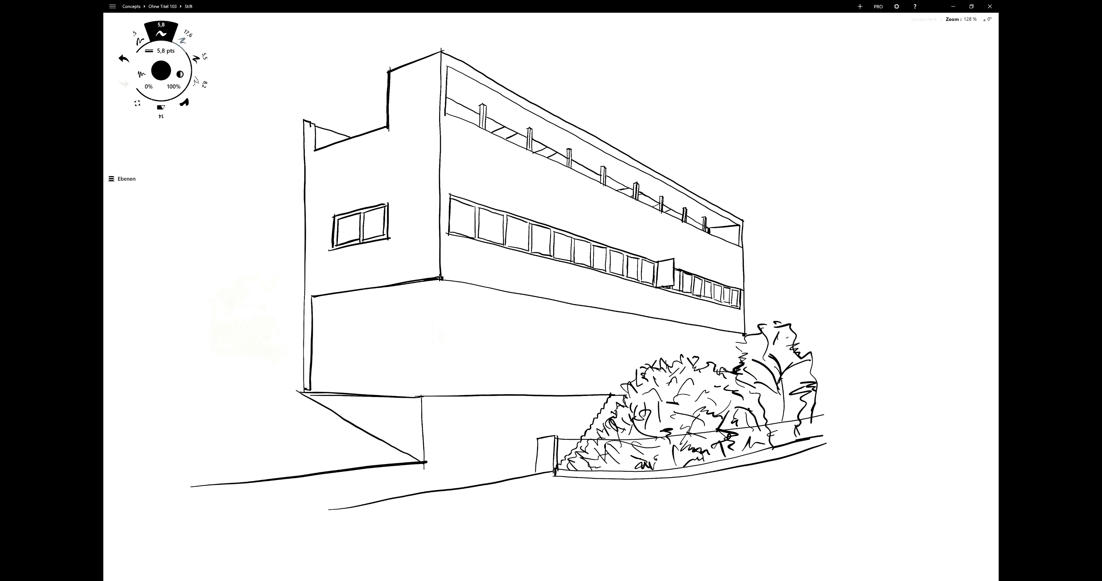
Draw the staircase steps down to the low wall and the first post under the right end.
left_click_drag(611, 397, 623, 397)
mouse_move(605, 401)
left_mouse_down()
mouse_move(622, 400)
mouse_move(608, 428)
left_mouse_up()
mouse_move(579, 436)
left_mouse_down()
mouse_move(605, 434)
mouse_move(593, 439)
left_mouse_up()
left_click_drag(572, 447, 588, 446)
left_click_drag(567, 455, 583, 452)
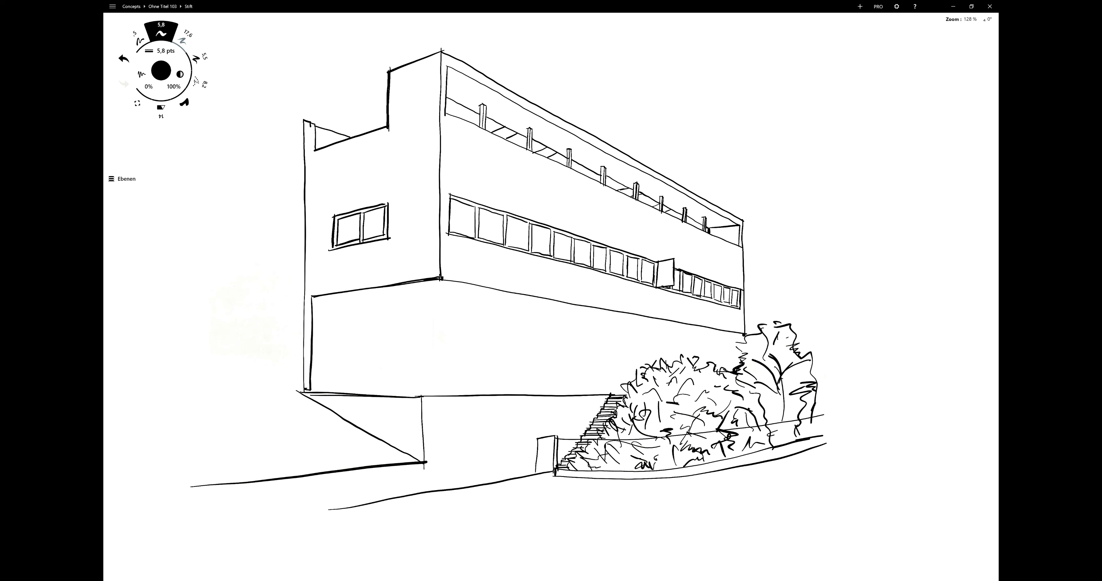
mouse_move(722, 334)
left_mouse_down()
mouse_move(727, 371)
mouse_move(704, 368)
mouse_move(708, 331)
mouse_move(689, 364)
left_mouse_up()
Draw the ground-floor support posts and columns, thickening the leftmost column.
mouse_move(662, 324)
left_mouse_down()
mouse_move(666, 365)
mouse_move(637, 370)
mouse_move(640, 362)
left_mouse_up()
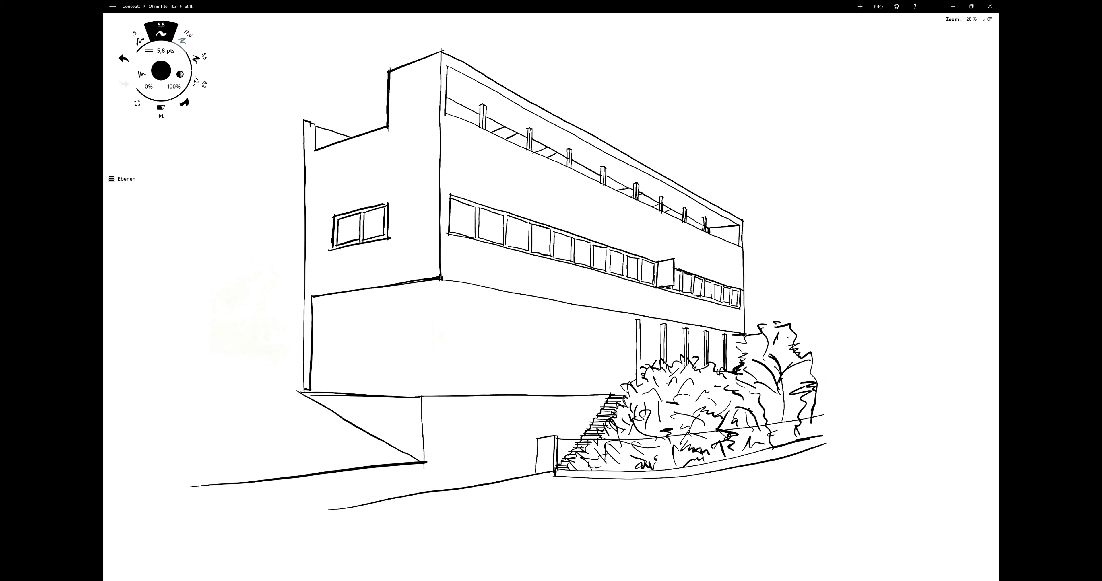
left_click_drag(605, 322, 606, 393)
mouse_move(609, 314)
left_mouse_down()
mouse_move(610, 396)
mouse_move(603, 369)
left_mouse_up()
mouse_move(609, 322)
left_mouse_down()
mouse_move(638, 320)
mouse_move(589, 384)
mouse_move(604, 393)
left_mouse_up()
left_click_drag(572, 309, 572, 395)
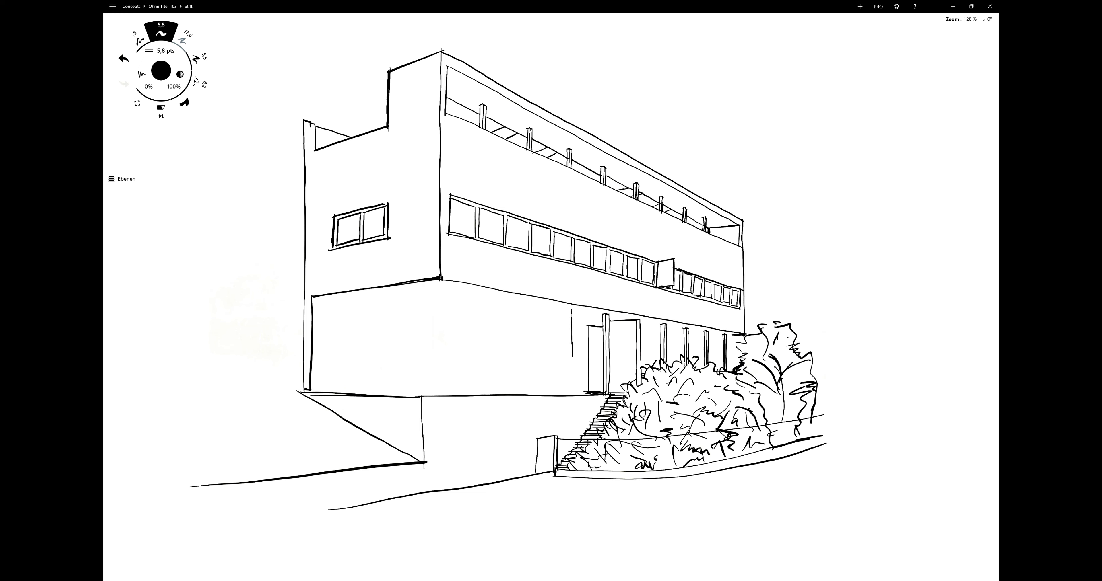
left_click_drag(573, 311, 569, 395)
left_click_drag(531, 301, 528, 395)
left_click_drag(482, 296, 481, 398)
left_click_drag(421, 284, 422, 397)
left_click_drag(426, 281, 427, 379)
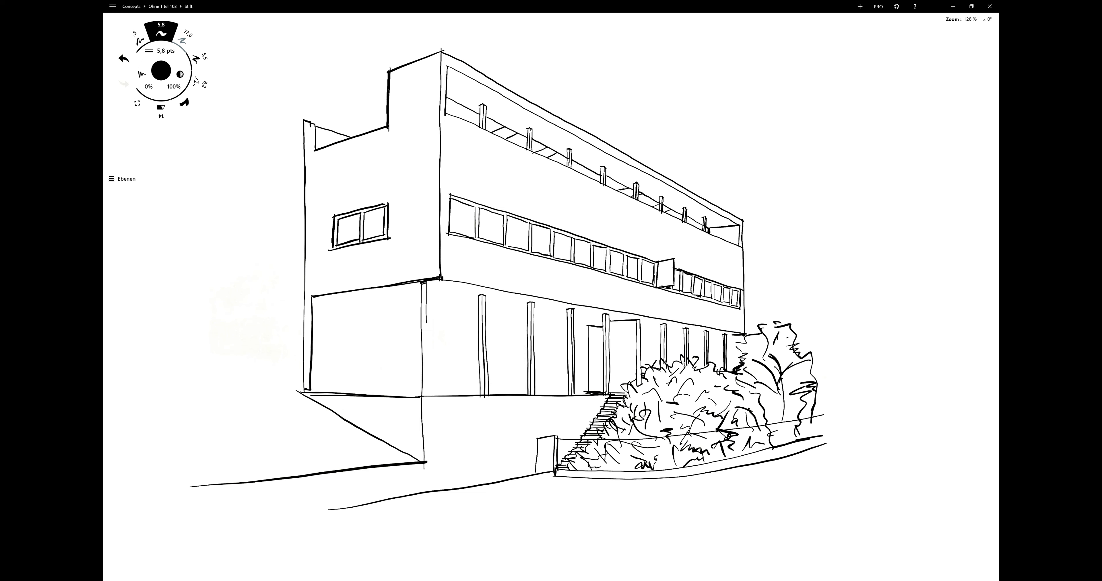
left_click_drag(418, 280, 419, 399)
Draw the ground-floor wall's top edge and floor lines between the posts.
left_click_drag(312, 296, 524, 311)
left_click_drag(533, 312, 559, 315)
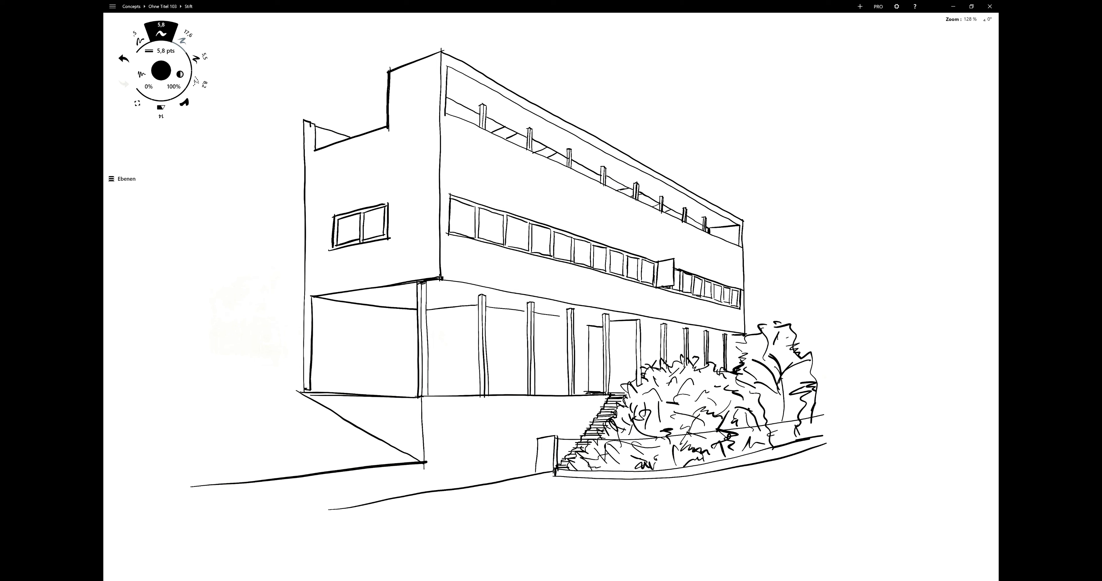
mouse_move(637, 328)
left_mouse_down()
mouse_move(662, 332)
mouse_move(668, 365)
left_mouse_up()
left_click_drag(732, 334, 706, 338)
left_click_drag(446, 308, 447, 384)
left_click_drag(301, 392, 414, 388)
left_click_drag(424, 389, 473, 389)
Redraw the heavy floor lines thinner, outline a door, and add a long railing line.
key("ctrl+z")
key("ctrl+z")
key("ctrl+z")
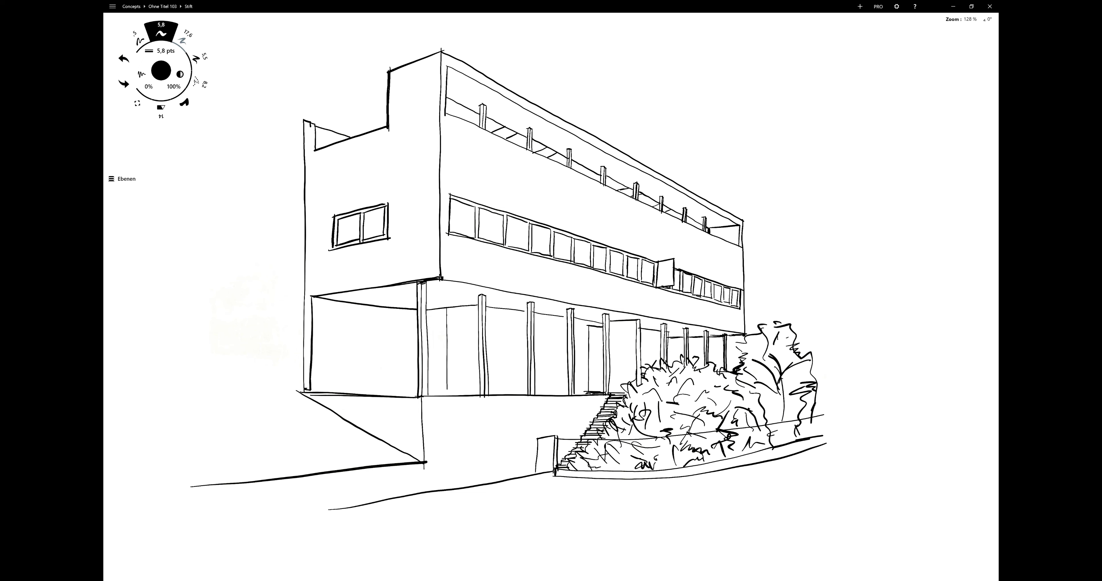
key("ctrl+z")
left_click_drag(303, 391, 528, 393)
left_click_drag(535, 392, 571, 393)
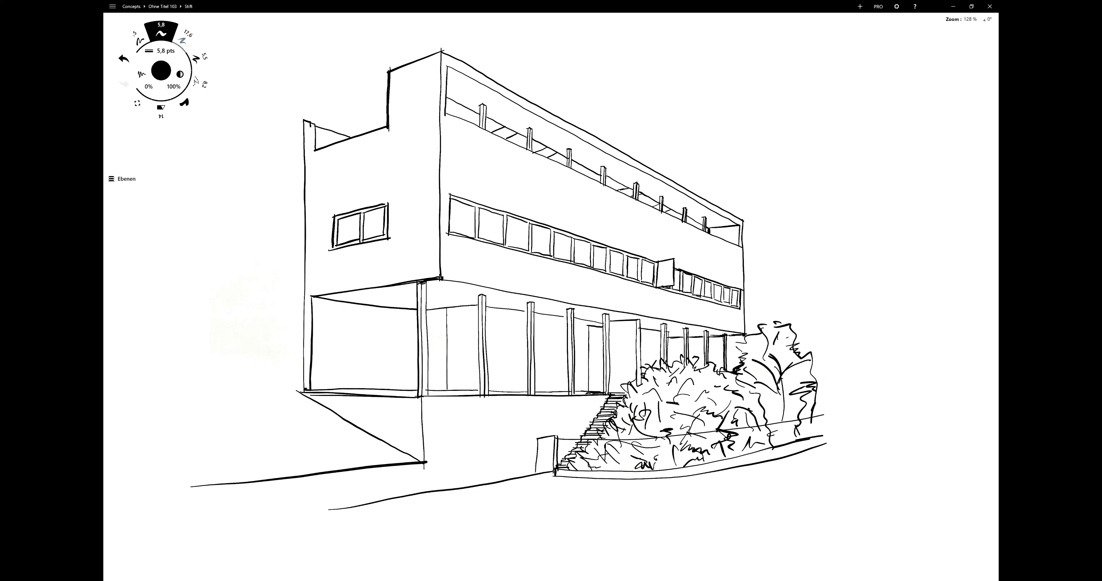
mouse_move(447, 314)
left_mouse_down()
mouse_move(428, 329)
mouse_move(429, 390)
mouse_move(445, 316)
mouse_move(455, 343)
left_mouse_up()
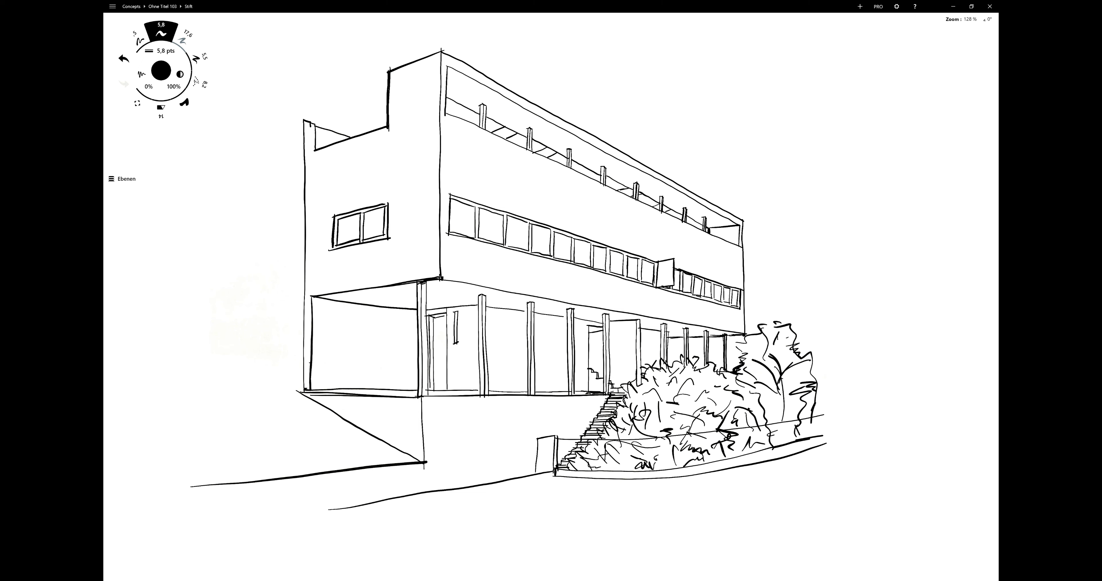
mouse_move(312, 355)
left_mouse_down()
mouse_move(610, 364)
mouse_move(565, 438)
left_mouse_up()
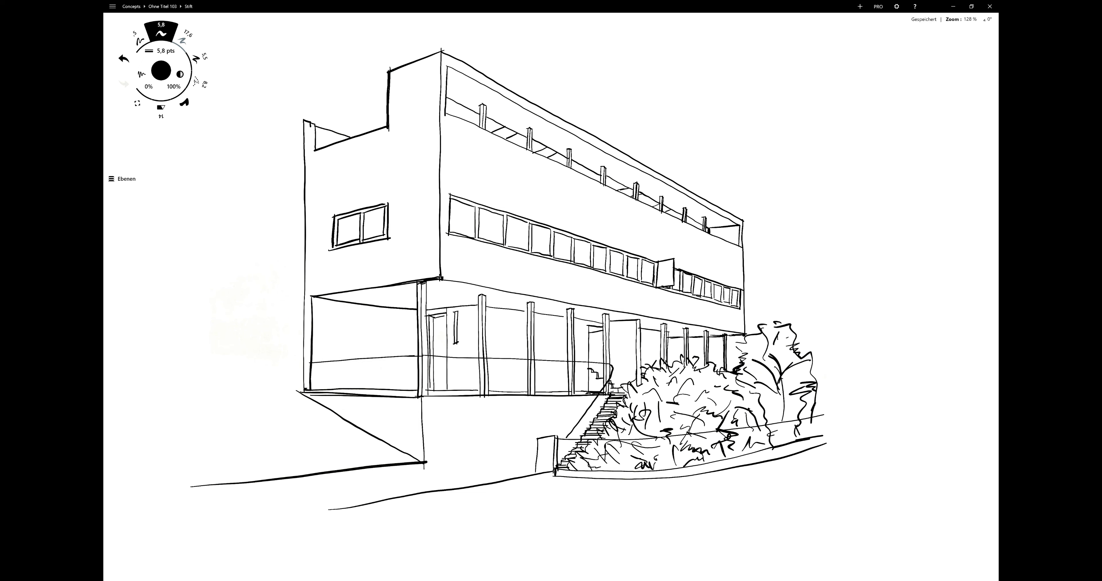
Sketch three wavy shrubs with grass blades at the building's left corner.
mouse_move(294, 402)
left_mouse_down()
mouse_move(293, 322)
mouse_move(285, 414)
left_mouse_up()
left_click_drag(304, 368, 297, 417)
mouse_move(318, 398)
left_mouse_down()
mouse_move(330, 329)
mouse_move(335, 402)
left_mouse_up()
mouse_move(326, 378)
left_mouse_down()
mouse_move(317, 426)
mouse_move(331, 366)
left_mouse_up()
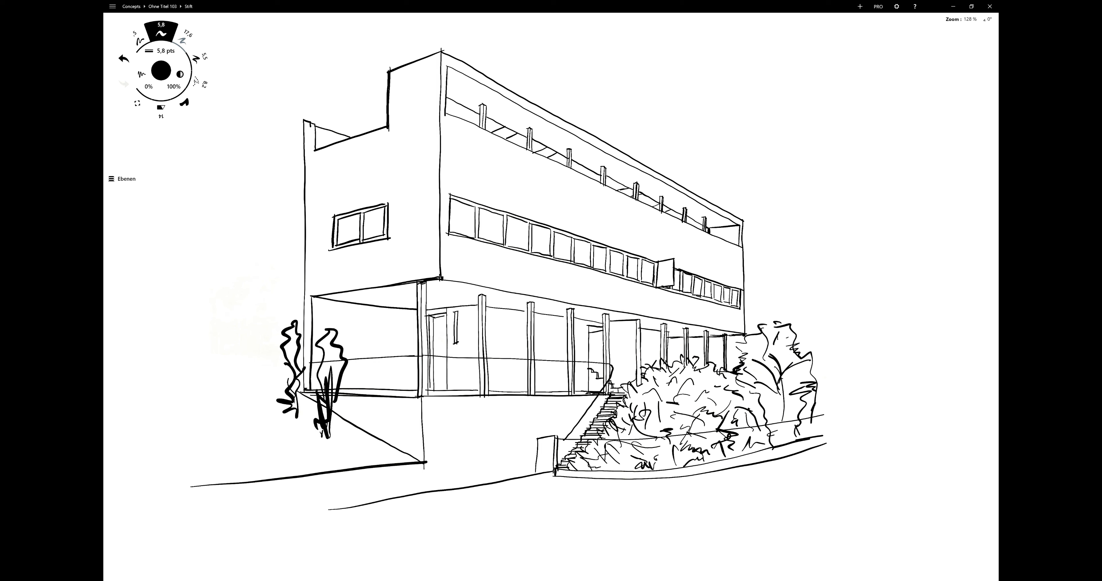
mouse_move(297, 423)
left_mouse_down()
mouse_move(303, 373)
mouse_move(332, 440)
mouse_move(309, 423)
left_mouse_up()
mouse_move(346, 444)
left_mouse_down()
mouse_move(366, 352)
mouse_move(362, 379)
left_mouse_up()
mouse_move(359, 440)
left_mouse_down()
mouse_move(353, 357)
mouse_move(366, 354)
mouse_move(386, 408)
left_mouse_up()
left_click_drag(369, 378, 363, 446)
Draw a ground line below the shrubs and a small plant on the roof terrace.
left_click_drag(207, 462, 424, 448)
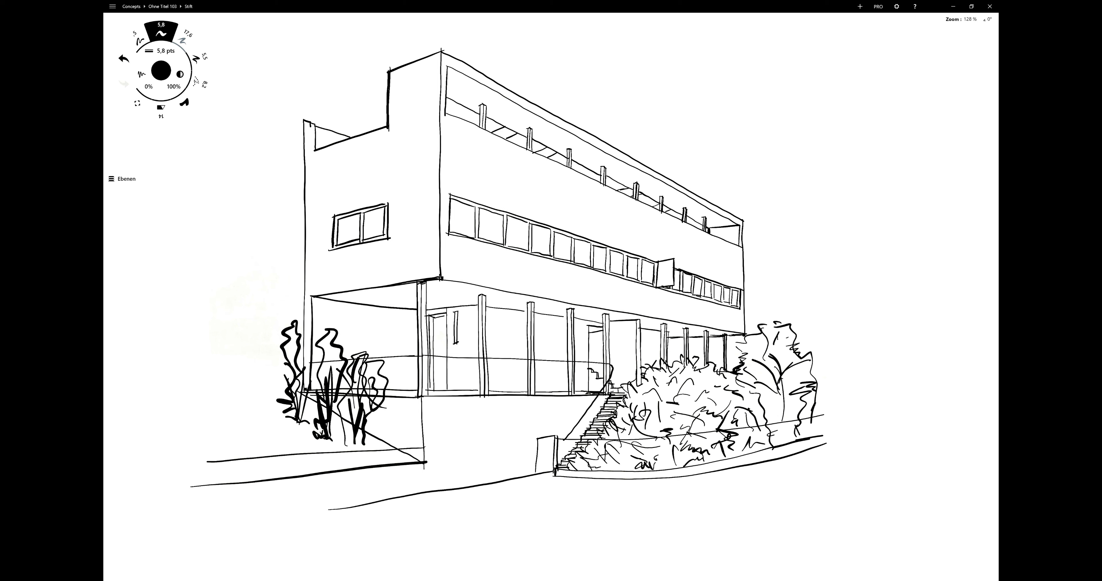
left_click_drag(361, 122, 386, 114)
left_click_drag(379, 121, 365, 129)
Switch to the 0,5 pt pen and hatch the small upper window's panes.
left_click(136, 38)
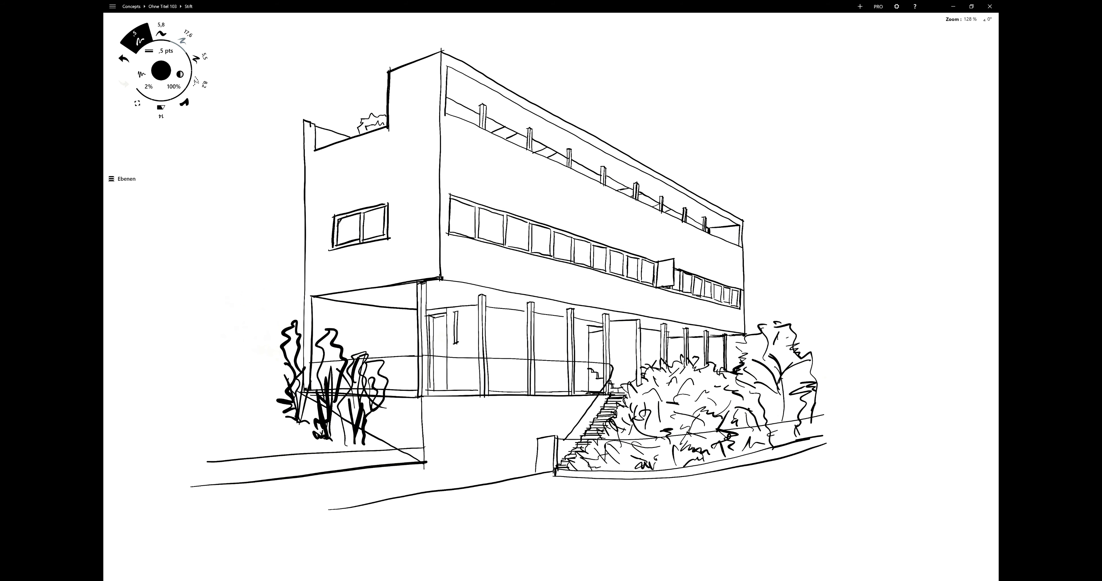
left_click_drag(337, 233, 352, 215)
left_click_drag(336, 240, 359, 214)
mouse_move(342, 243)
left_mouse_down()
mouse_move(377, 209)
mouse_move(384, 222)
left_mouse_up()
Hatch each pane of the ribbon window and add a short line at the roof terrace edge.
left_click_drag(449, 216, 461, 202)
left_click_drag(450, 225, 470, 206)
left_click_drag(454, 232, 475, 213)
left_click_drag(462, 235, 488, 209)
left_click_drag(480, 226, 499, 214)
left_click_drag(483, 236, 504, 224)
left_click_drag(494, 242, 518, 218)
left_click_drag(505, 235, 529, 222)
left_click_drag(511, 246, 529, 235)
left_click_drag(519, 249, 551, 231)
left_click_drag(534, 251, 551, 243)
left_click_drag(543, 255, 569, 237)
left_click_drag(555, 254, 572, 248)
left_click_drag(564, 259, 589, 243)
left_click_drag(575, 260, 591, 253)
left_click_drag(583, 265, 591, 258)
mouse_move(605, 256)
left_mouse_down()
mouse_move(594, 269)
mouse_move(626, 266)
left_mouse_up()
mouse_move(636, 260)
left_mouse_down()
mouse_move(627, 271)
mouse_move(640, 276)
left_mouse_up()
left_click_drag(654, 268, 640, 280)
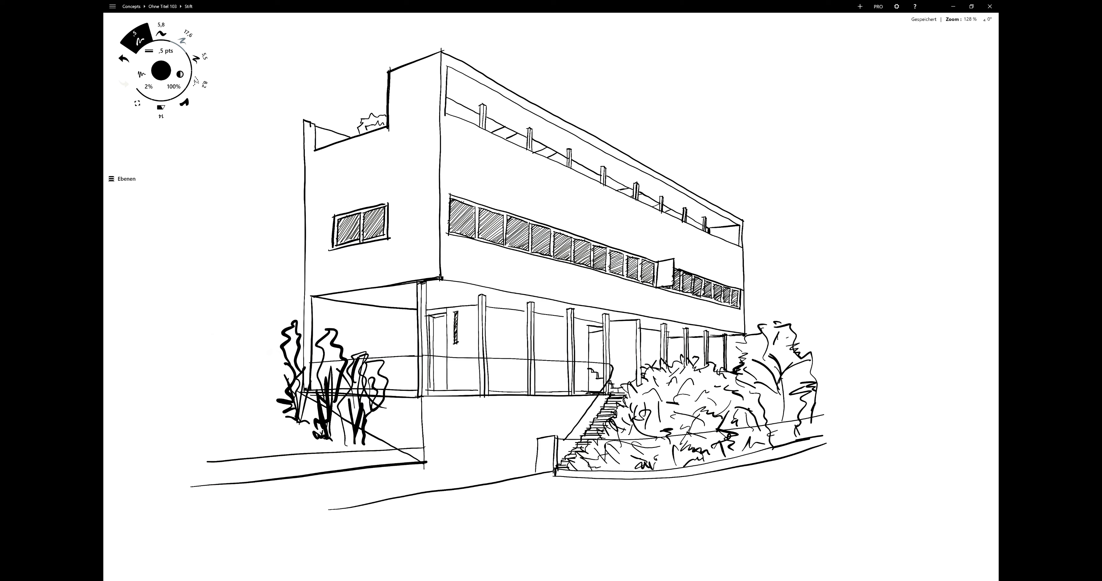
left_click_drag(312, 124, 312, 150)
Hatch the bottom-left sidewalk strip and the ground-floor band behind the shrubs.
left_click_drag(240, 460, 248, 469)
left_click_drag(258, 459, 296, 474)
mouse_move(327, 453)
left_mouse_down()
mouse_move(344, 468)
mouse_move(375, 463)
left_mouse_up()
left_click_drag(409, 452, 422, 461)
left_click_drag(357, 365, 376, 387)
left_click_drag(368, 359, 392, 383)
left_click_drag(385, 359, 408, 385)
left_click_drag(401, 358, 451, 387)
mouse_move(458, 360)
left_mouse_down()
mouse_move(475, 385)
mouse_move(528, 382)
left_mouse_up()
mouse_move(537, 362)
left_mouse_down()
mouse_move(556, 389)
mouse_move(593, 389)
left_mouse_up()
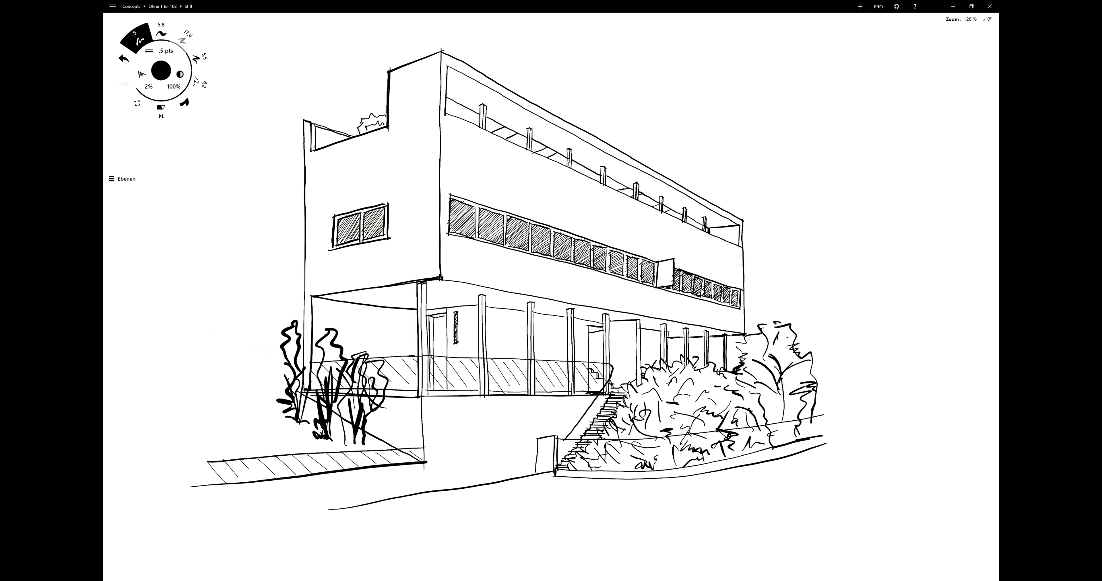
Cross-hatch the sidewalk, left wall band and ground-floor glazing band.
left_click_drag(206, 482, 223, 462)
mouse_move(257, 478)
left_mouse_down()
mouse_move(296, 452)
mouse_move(329, 453)
left_mouse_up()
left_click_drag(338, 469, 373, 449)
left_click_drag(314, 382, 332, 361)
left_click_drag(402, 381, 458, 357)
left_click_drag(459, 387, 483, 360)
mouse_move(496, 385)
left_mouse_down()
mouse_move(519, 360)
mouse_move(537, 359)
left_mouse_up()
left_click_drag(543, 385, 567, 361)
left_click_drag(565, 388, 595, 366)
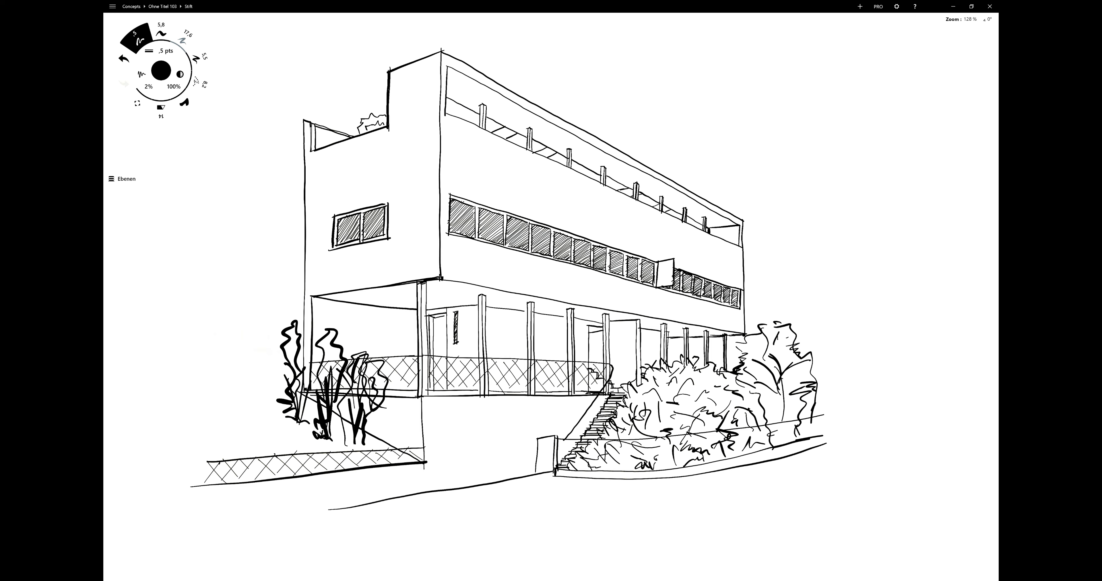
Undo the last stroke, then sign and date below the sidewalk.
key("ctrl+z")
left_click_drag(522, 483, 535, 491)
left_click_drag(535, 485, 564, 491)
left_click_drag(565, 485, 581, 491)
Paint the small upper window and the ribbon window panes dark grey with the 5,8 pt brush.
left_click(184, 102)
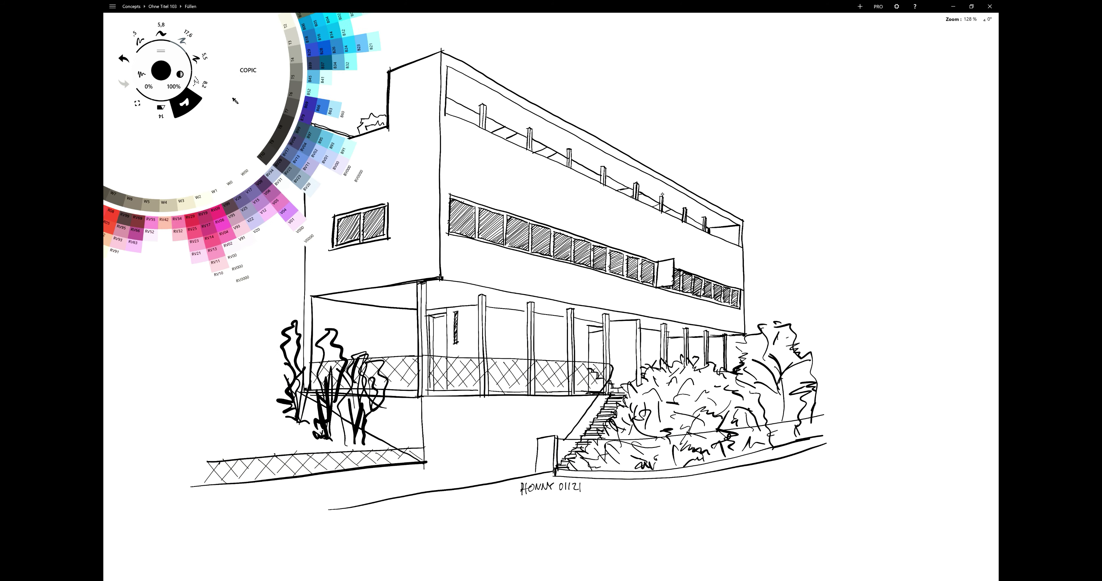
left_click(235, 101)
left_click(161, 32)
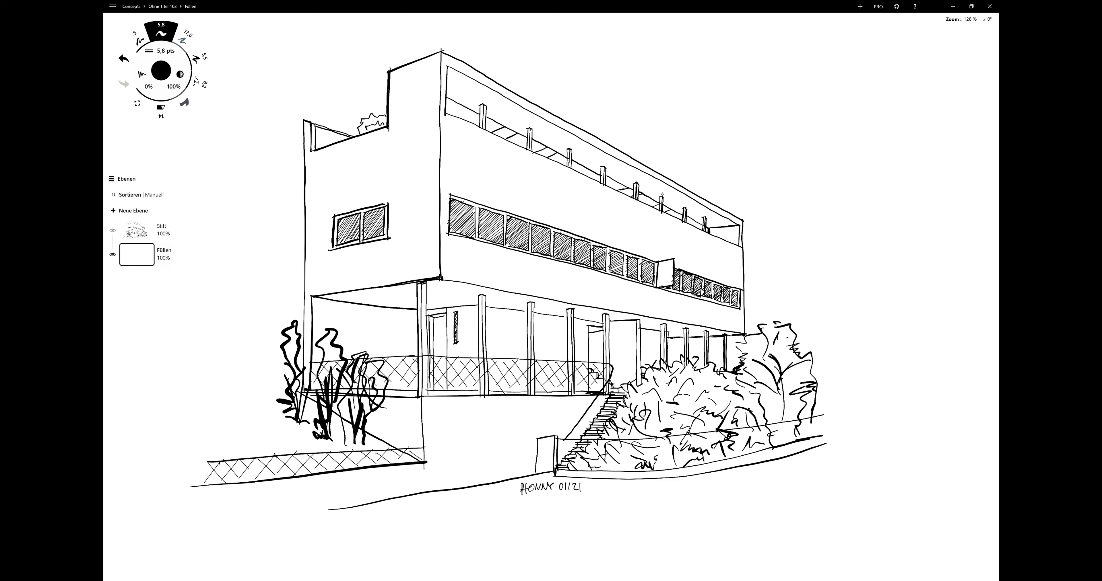
left_click(161, 32)
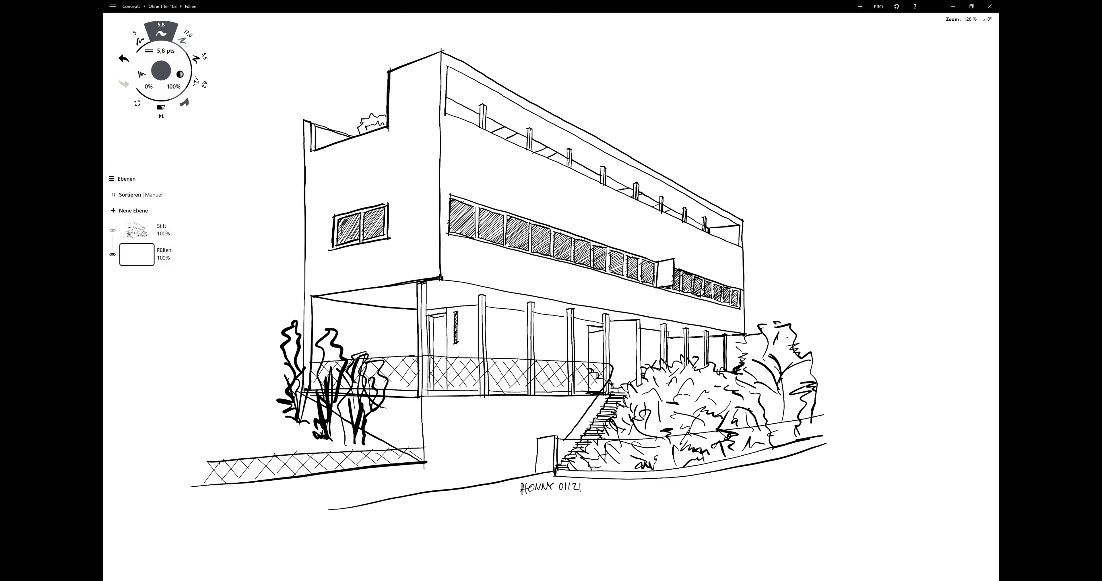
mouse_move(340, 223)
left_mouse_down()
mouse_move(341, 241)
mouse_move(355, 220)
mouse_move(348, 240)
mouse_move(378, 234)
mouse_move(367, 237)
left_mouse_up()
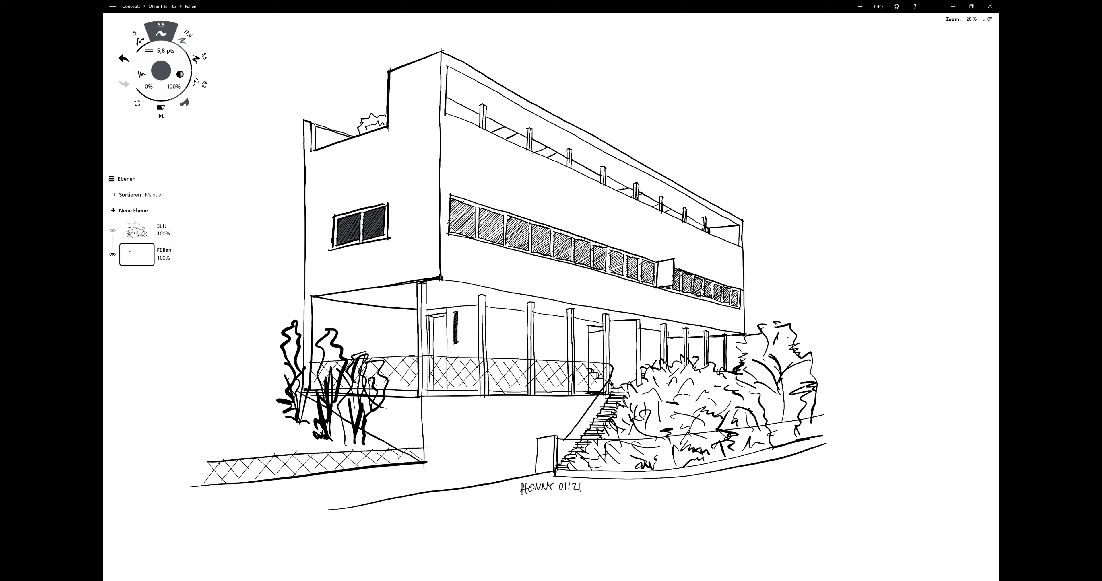
mouse_move(454, 200)
left_mouse_down()
mouse_move(453, 222)
mouse_move(471, 204)
mouse_move(474, 238)
mouse_move(468, 210)
mouse_move(480, 235)
mouse_move(501, 216)
mouse_move(500, 241)
mouse_move(480, 240)
mouse_move(483, 213)
mouse_move(506, 246)
mouse_move(528, 250)
mouse_move(524, 235)
mouse_move(533, 252)
mouse_move(535, 233)
mouse_move(544, 250)
mouse_move(576, 263)
left_mouse_up()
mouse_move(575, 239)
left_mouse_down()
mouse_move(587, 245)
mouse_move(585, 262)
mouse_move(611, 273)
left_mouse_up()
mouse_move(613, 251)
left_mouse_down()
mouse_move(623, 257)
mouse_move(616, 274)
mouse_move(698, 293)
left_mouse_up()
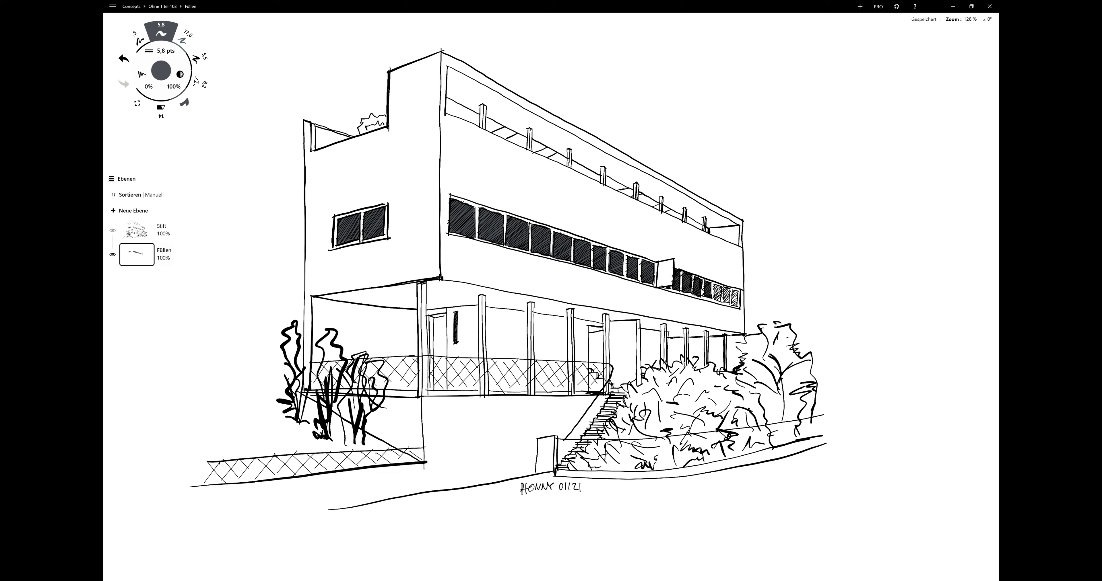
left_click_drag(712, 285, 720, 300)
Add a new layer and paint both ground-floor doorways blue-grey.
left_click(133, 210)
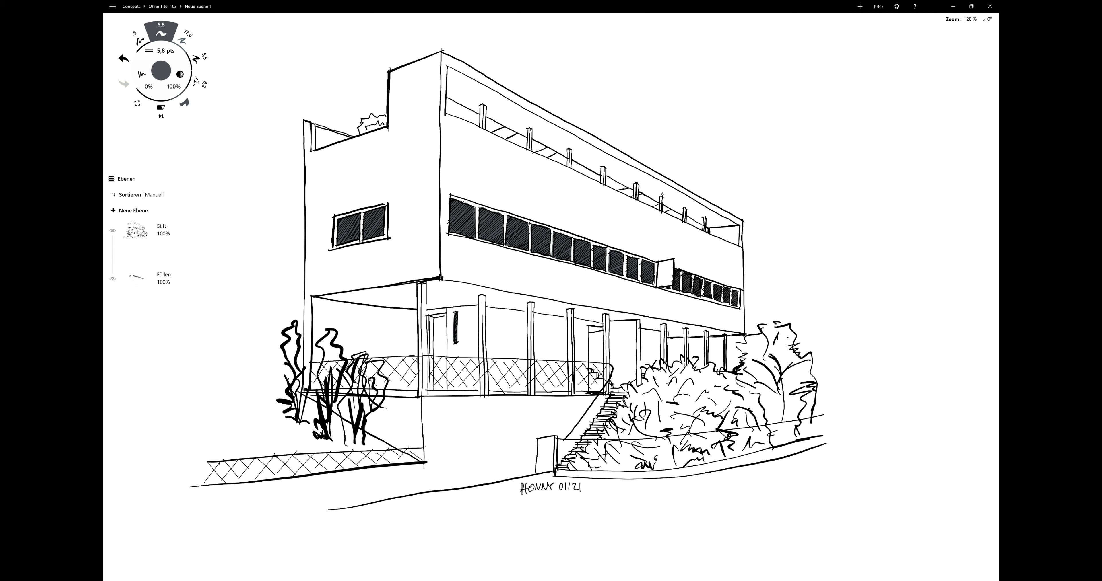
left_click(161, 71)
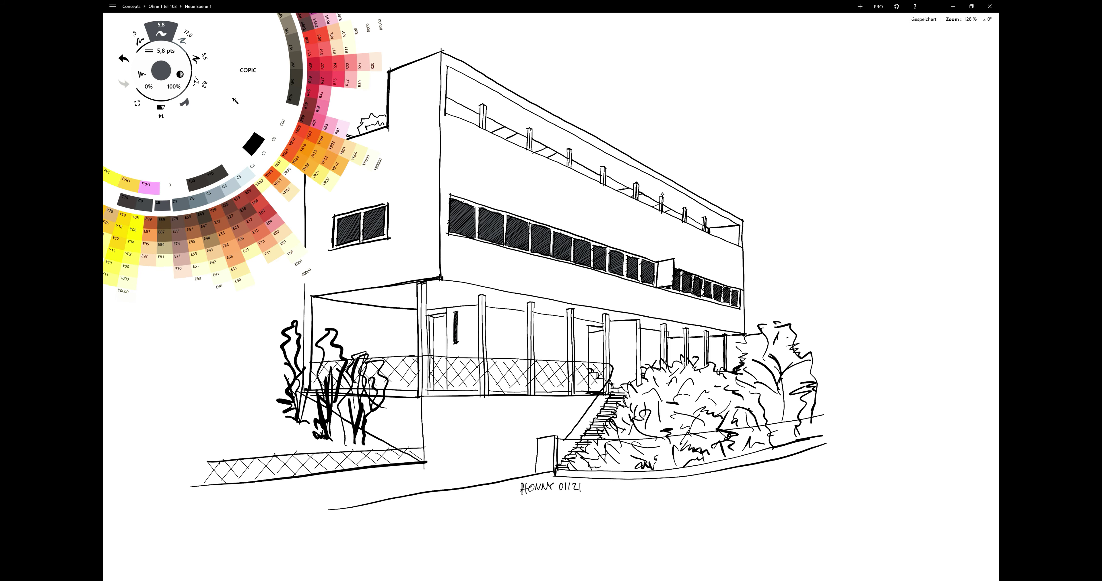
left_click(184, 142)
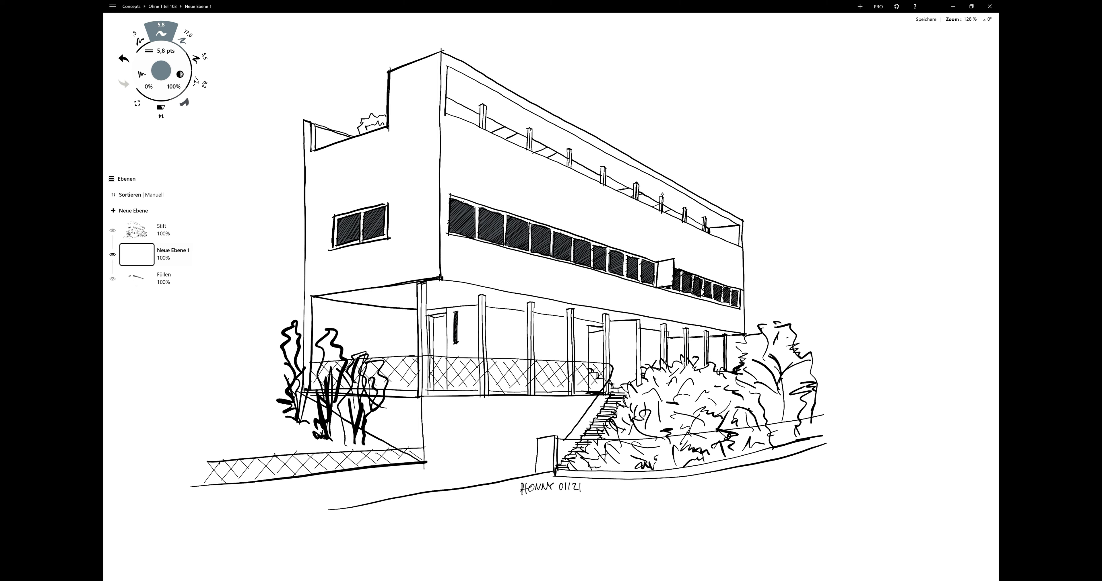
left_click_drag(434, 323, 432, 392)
left_click_drag(446, 365, 442, 390)
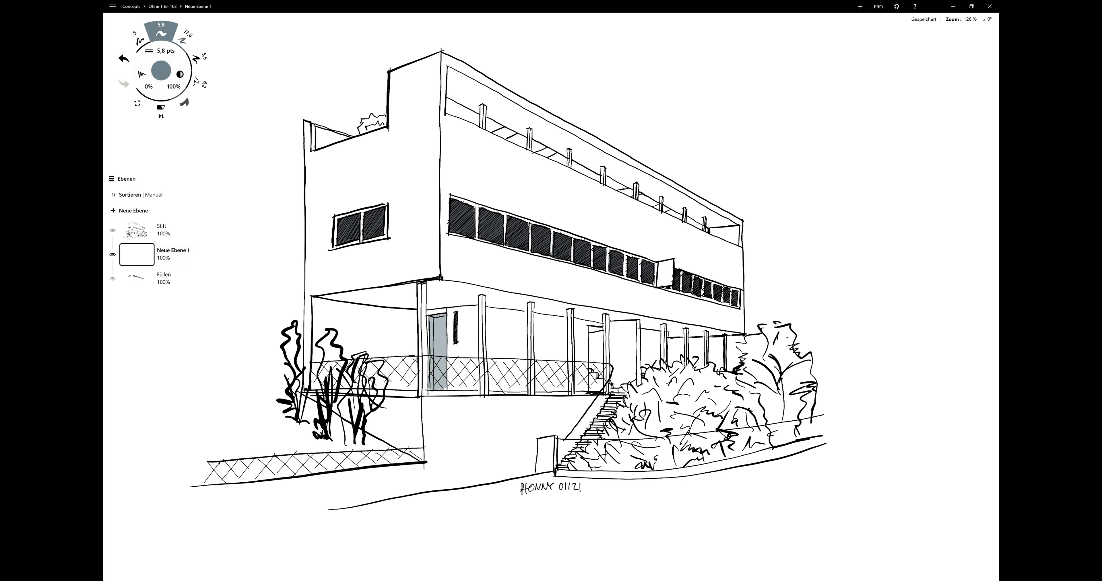
mouse_move(593, 332)
left_mouse_down()
mouse_move(587, 359)
mouse_move(597, 357)
left_mouse_up()
left_click_drag(601, 354, 592, 373)
left_click_drag(602, 341, 601, 373)
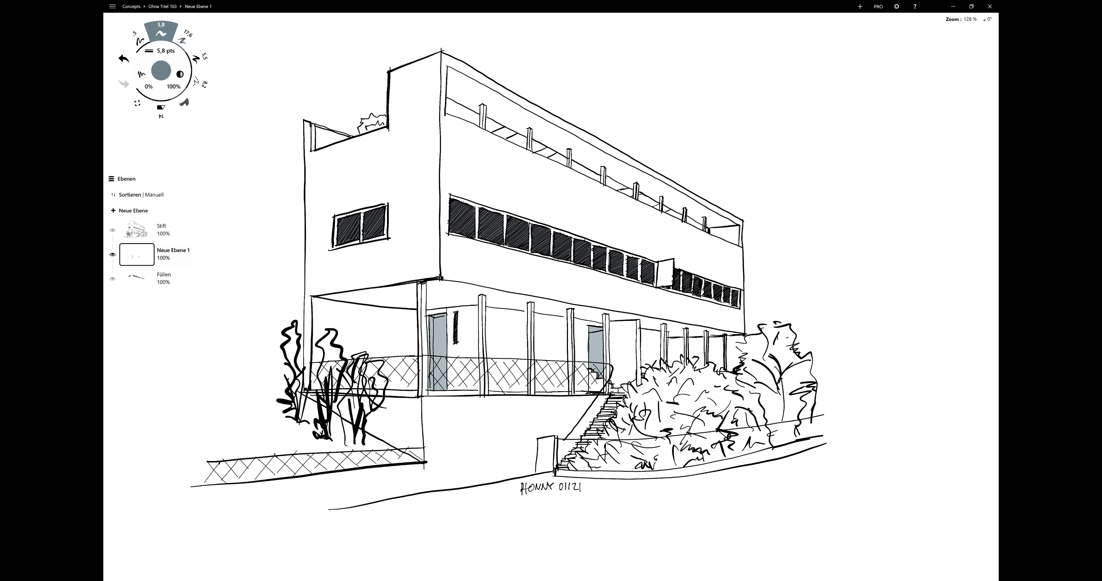
Paint a lighter blue-grey band down the left edge, then check opacity and layer options.
left_click(161, 70)
left_click(145, 142)
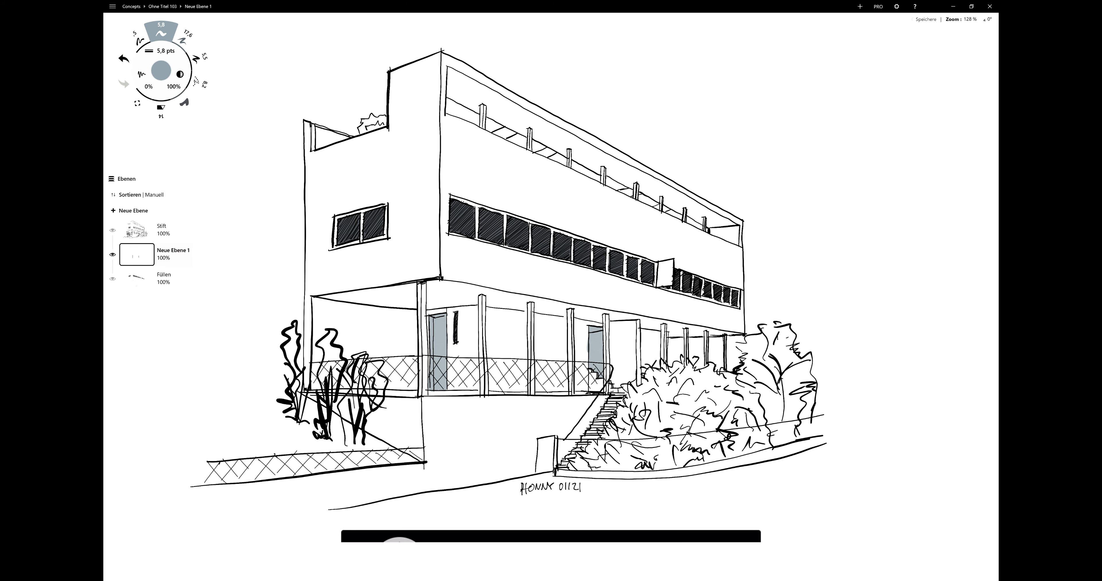
left_click_drag(307, 147, 307, 392)
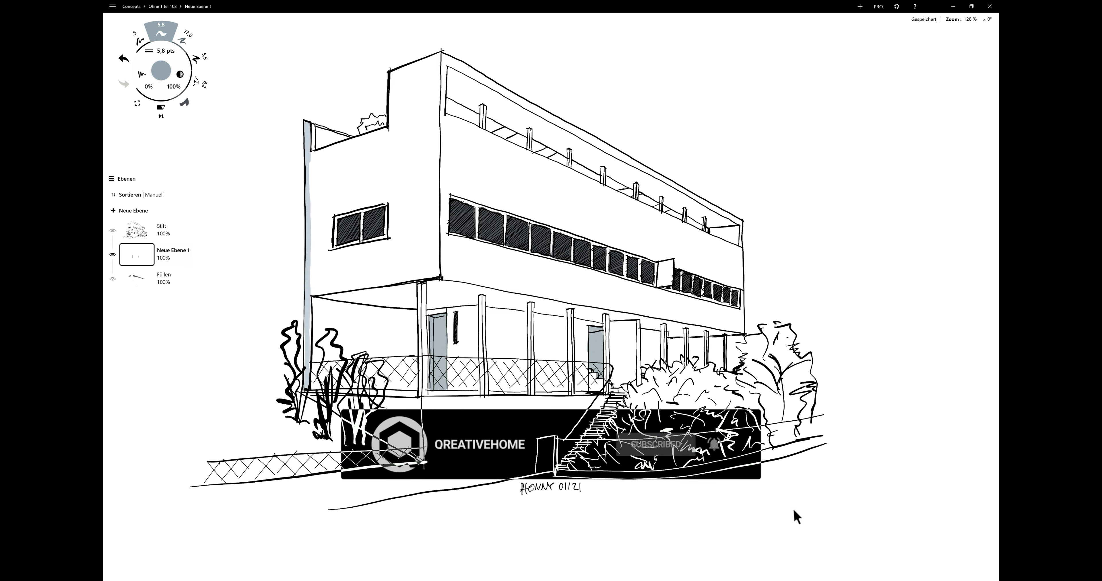
mouse_move(311, 295)
left_mouse_down()
mouse_move(310, 385)
mouse_move(331, 290)
mouse_move(349, 287)
left_mouse_up()
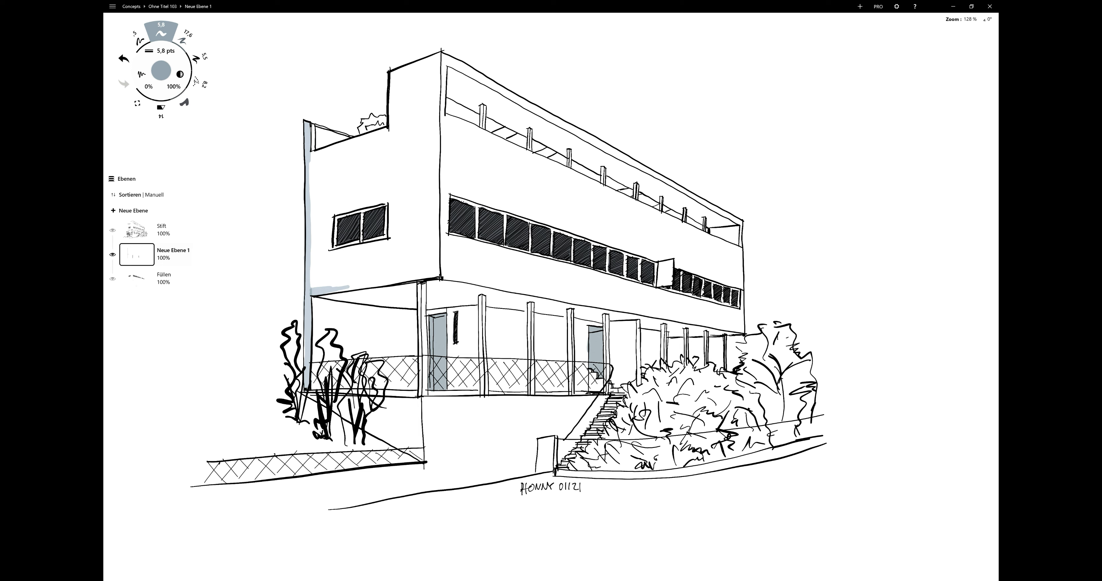
key("ctrl+z")
key("ctrl+z")
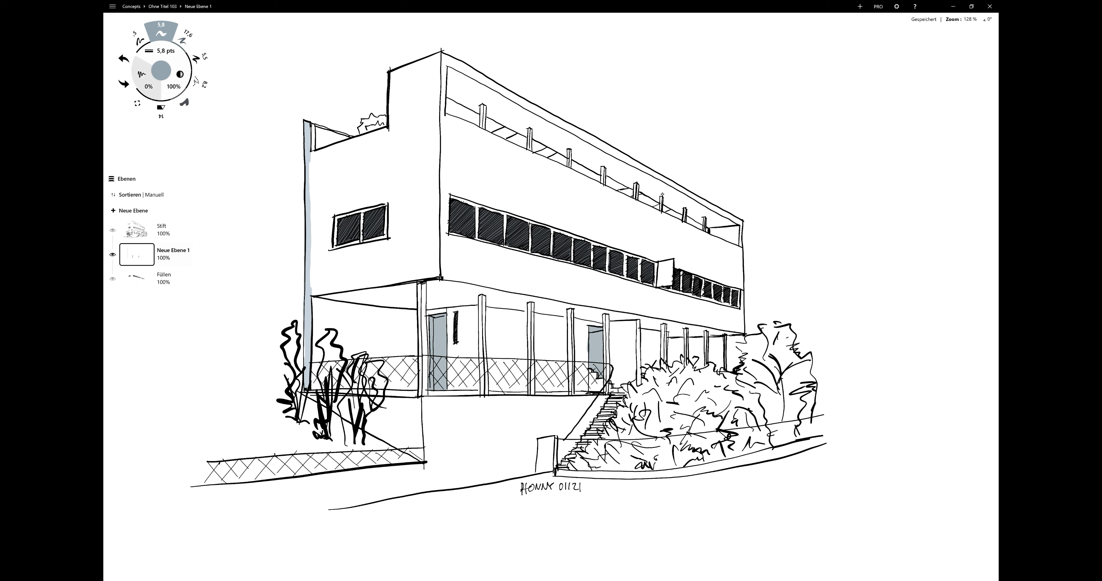
key("ctrl+y")
left_click(161, 71)
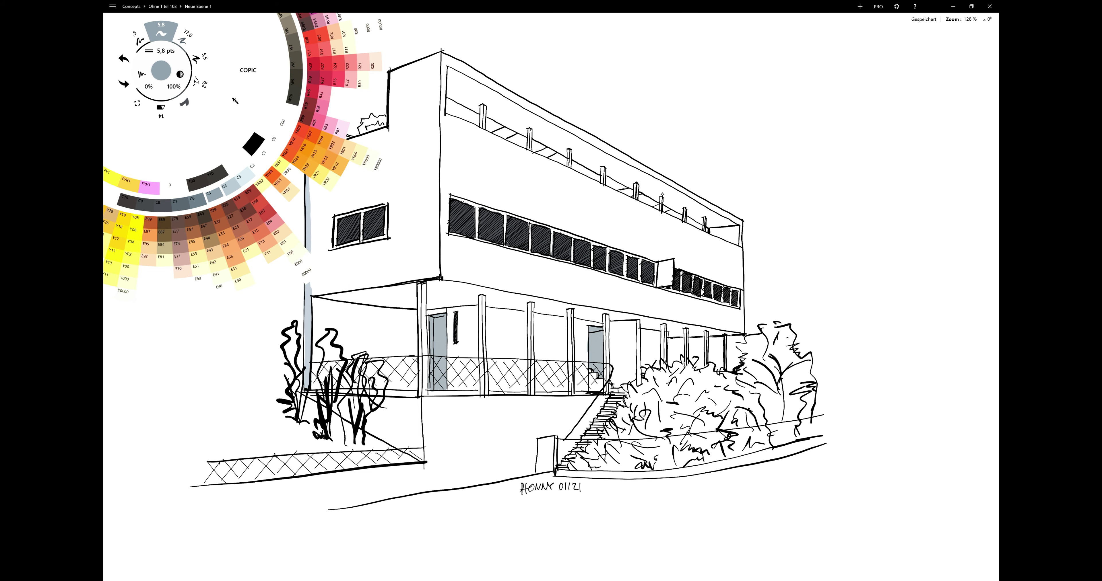
left_click(137, 254)
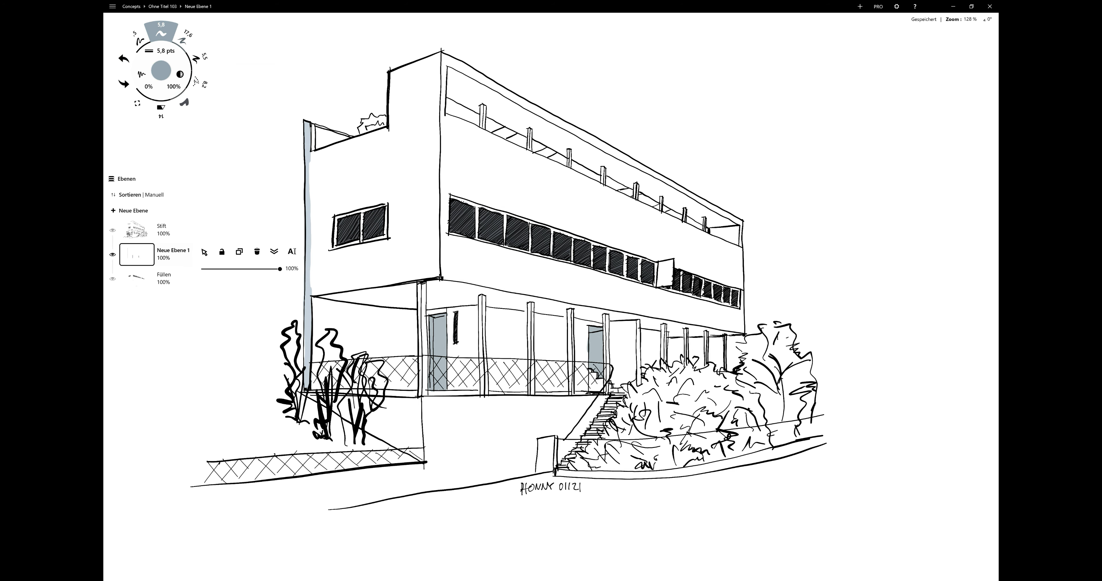
left_click(339, 273)
Fill the left end wall around its window with light blue-grey.
left_click(185, 103)
left_click(161, 70)
left_click_drag(314, 267, 327, 280)
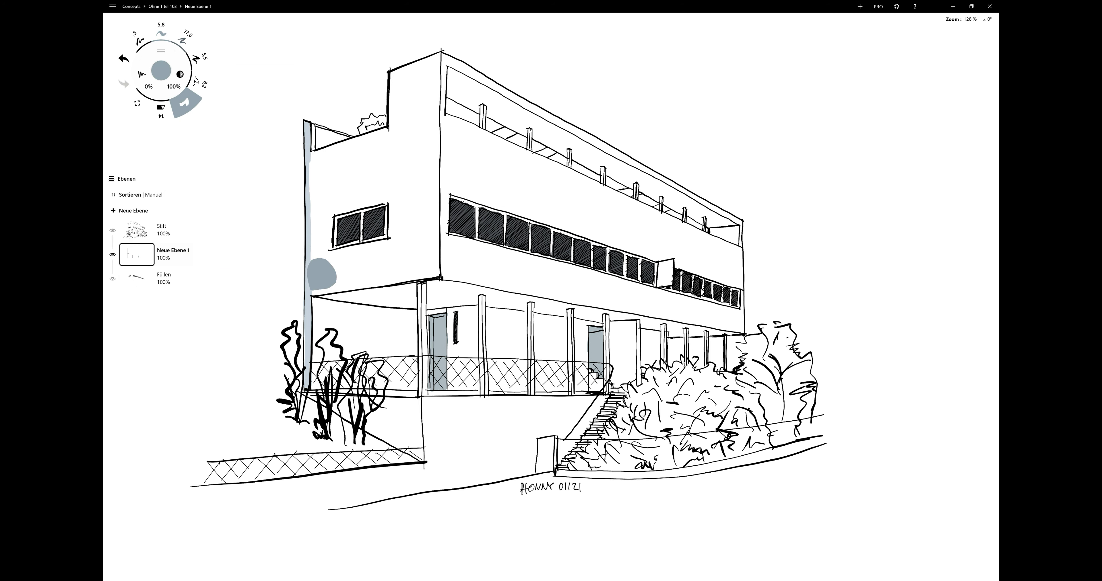
key("ctrl+z")
left_click(161, 71)
left_click(221, 177)
left_click_drag(325, 152, 310, 289)
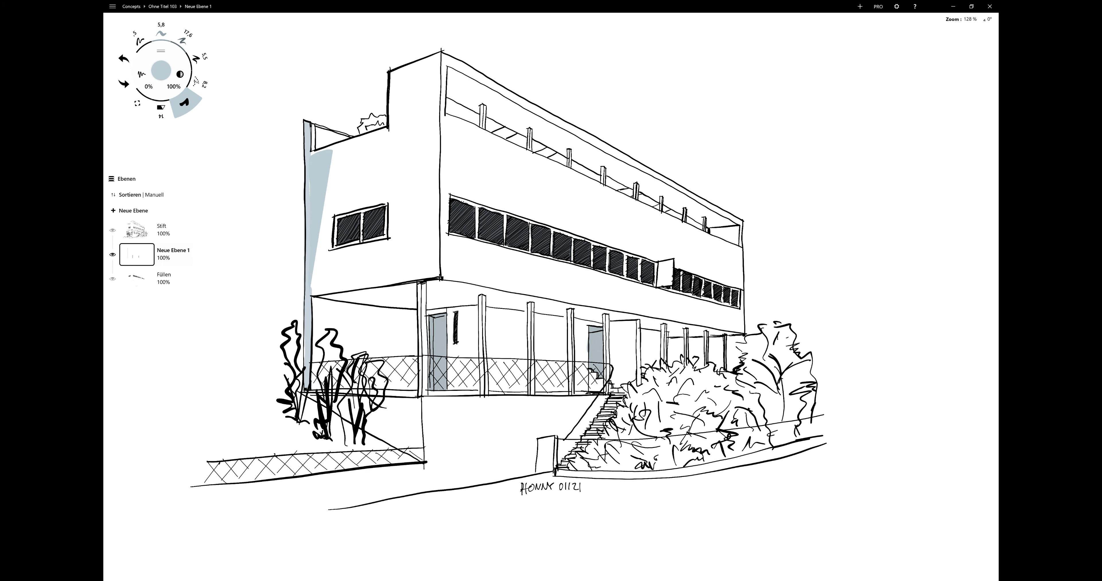
mouse_move(325, 146)
left_mouse_down()
mouse_move(368, 134)
mouse_move(385, 201)
mouse_move(332, 212)
mouse_move(326, 237)
mouse_move(336, 214)
mouse_move(372, 188)
mouse_move(415, 180)
mouse_move(439, 201)
mouse_move(339, 257)
mouse_move(436, 277)
left_mouse_up()
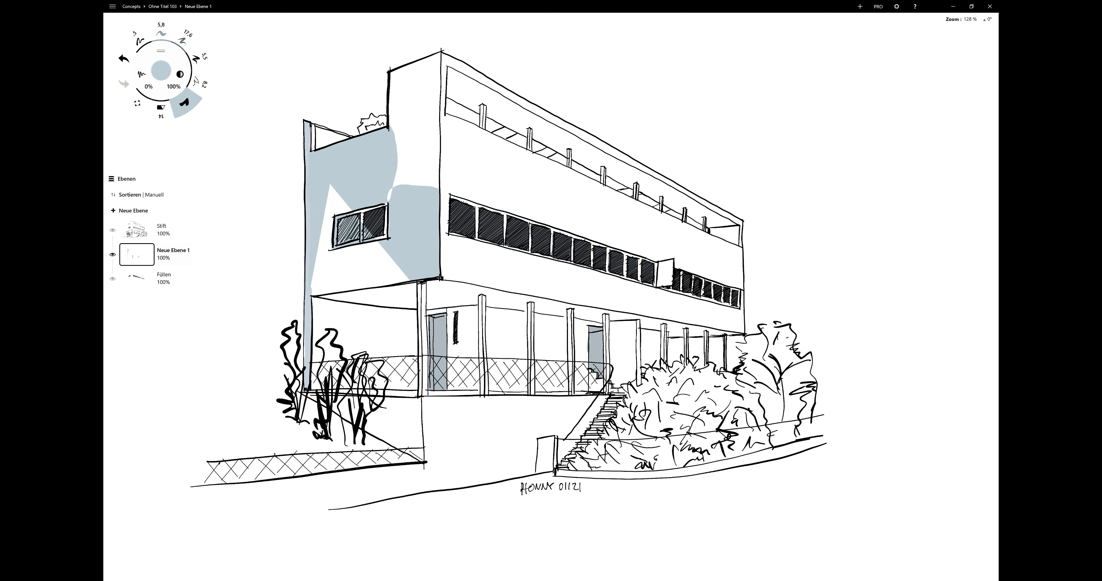
left_click_drag(406, 188, 326, 291)
left_click_drag(328, 239, 312, 295)
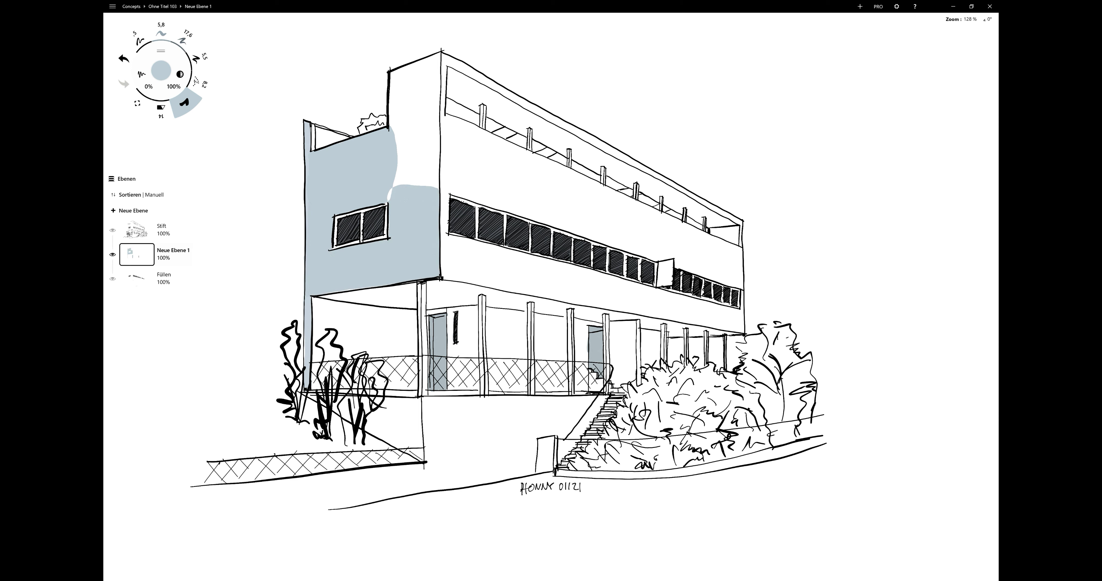
With the 5,8 brush, extend the wall colour up beside the parapet to the block's top.
left_click(161, 34)
left_click_drag(309, 188, 309, 210)
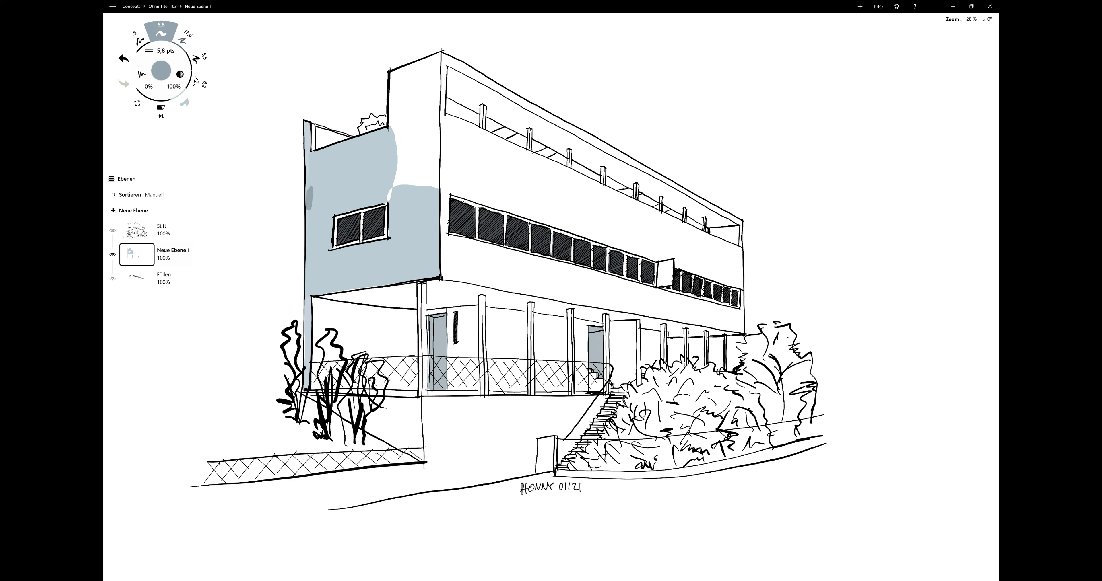
key("ctrl+z")
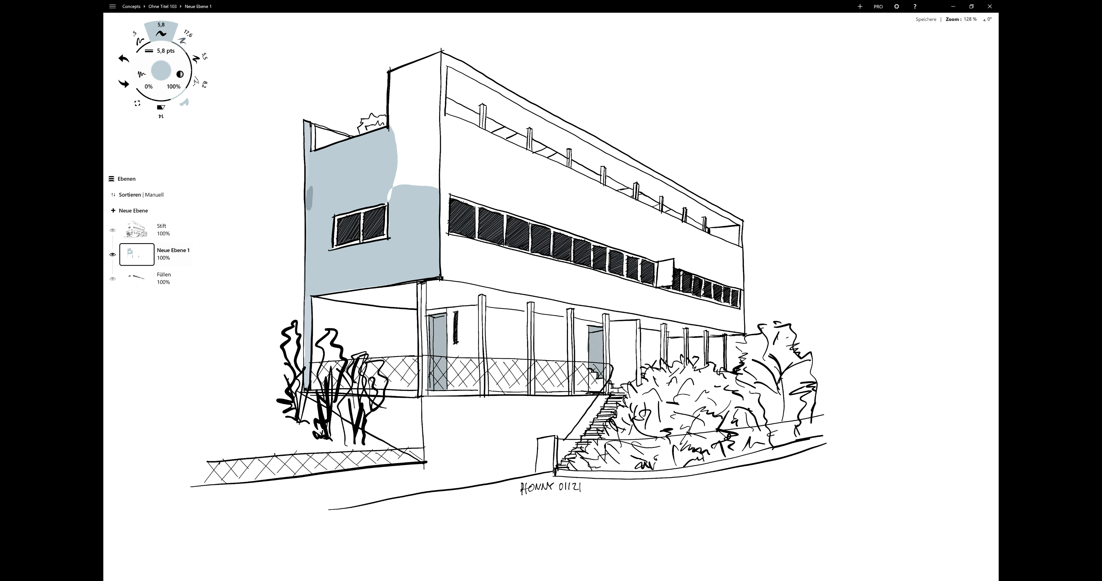
key("ctrl+z")
mouse_move(390, 195)
left_mouse_down()
mouse_move(400, 163)
mouse_move(424, 183)
mouse_move(396, 126)
mouse_move(417, 110)
mouse_move(437, 174)
left_mouse_up()
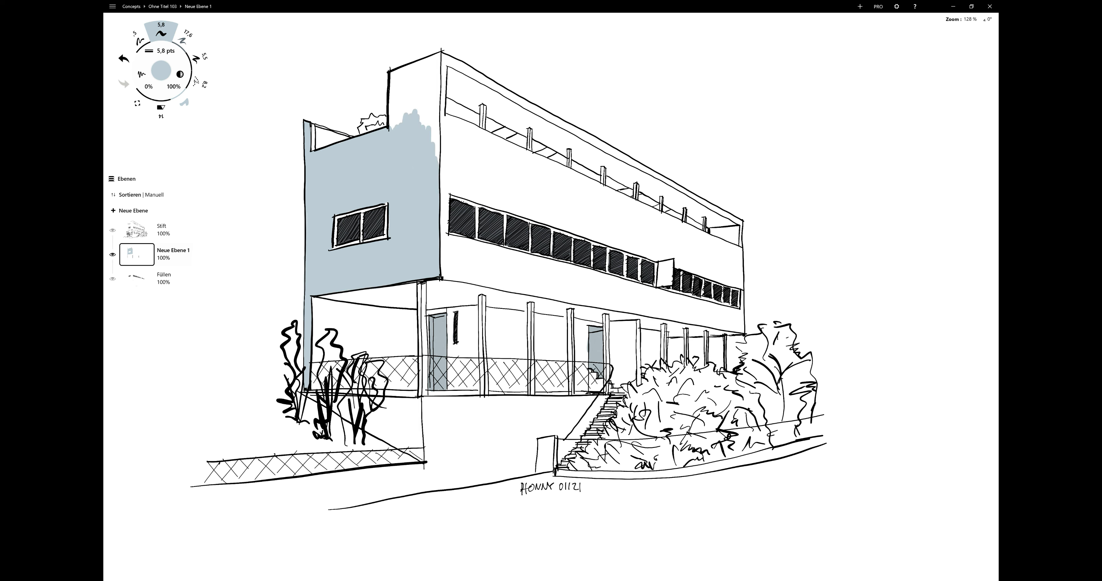
mouse_move(394, 128)
left_mouse_down()
mouse_move(394, 94)
mouse_move(407, 85)
mouse_move(430, 142)
mouse_move(434, 95)
mouse_move(424, 106)
mouse_move(409, 64)
mouse_move(428, 73)
mouse_move(439, 53)
mouse_move(439, 131)
left_mouse_up()
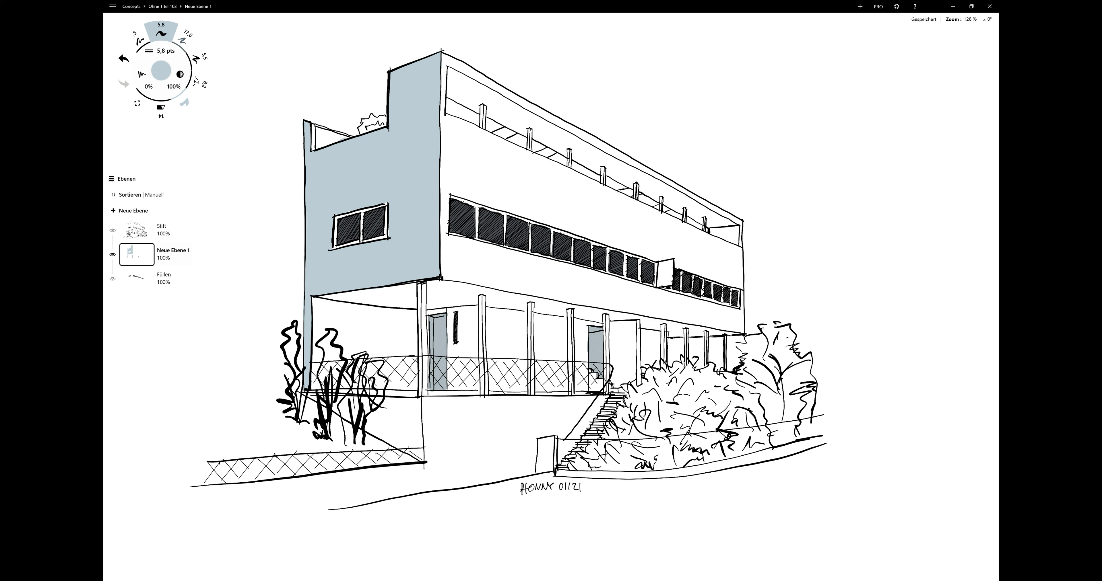
Shade the ground-floor column, the shadow below it, and the projecting upper box.
left_click_drag(418, 281, 419, 399)
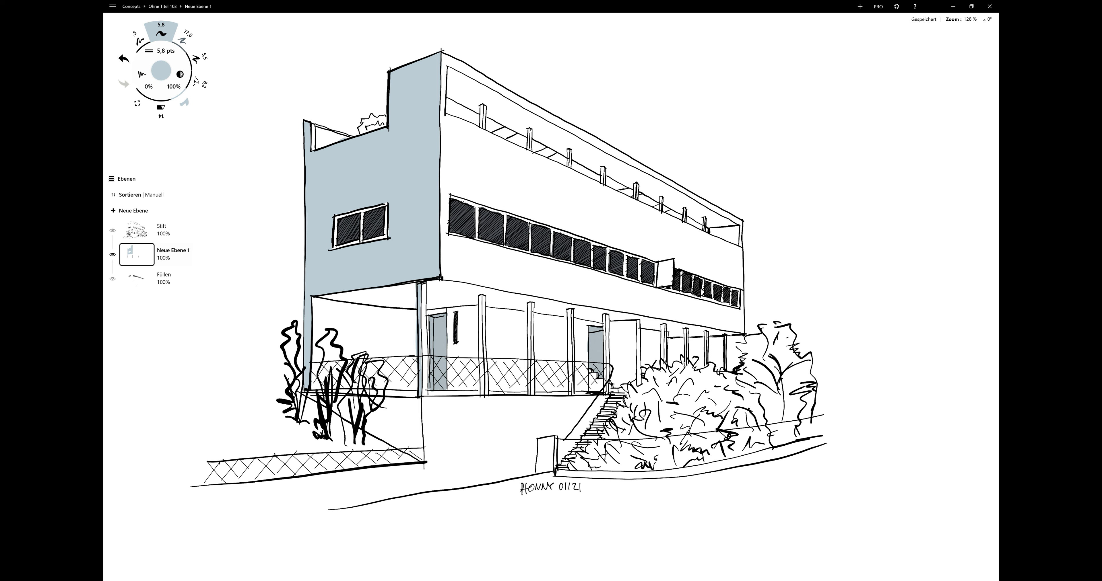
left_click_drag(422, 332, 422, 370)
mouse_move(304, 395)
left_mouse_down()
mouse_move(409, 402)
mouse_move(334, 419)
mouse_move(424, 402)
mouse_move(385, 439)
mouse_move(405, 421)
mouse_move(417, 455)
left_mouse_up()
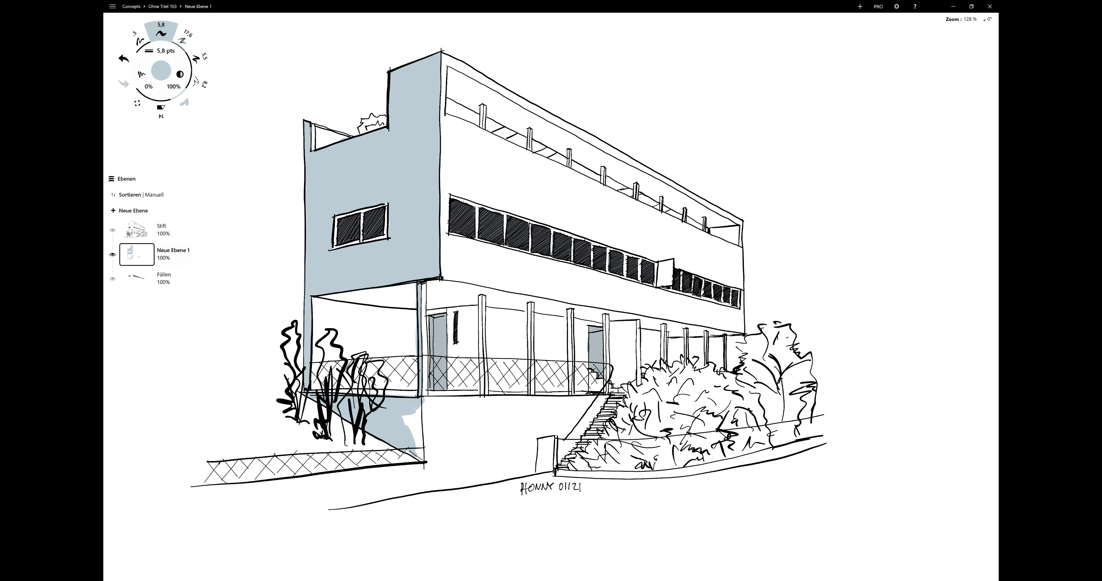
left_click_drag(406, 417, 421, 453)
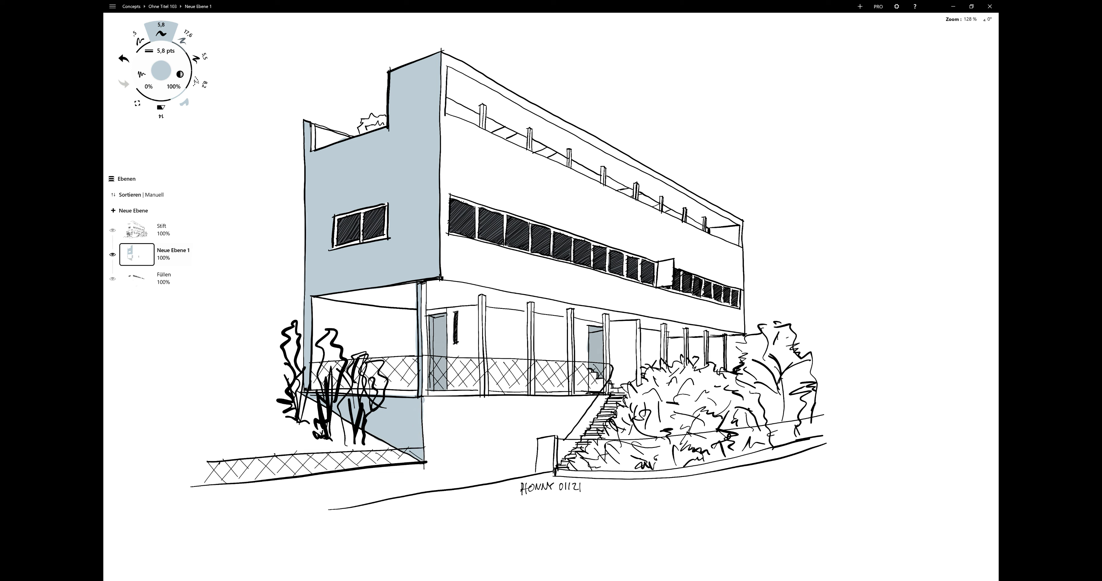
left_click_drag(659, 263, 670, 286)
Choose a darker grey and fill the upper part of the top-floor recess.
left_click(161, 71)
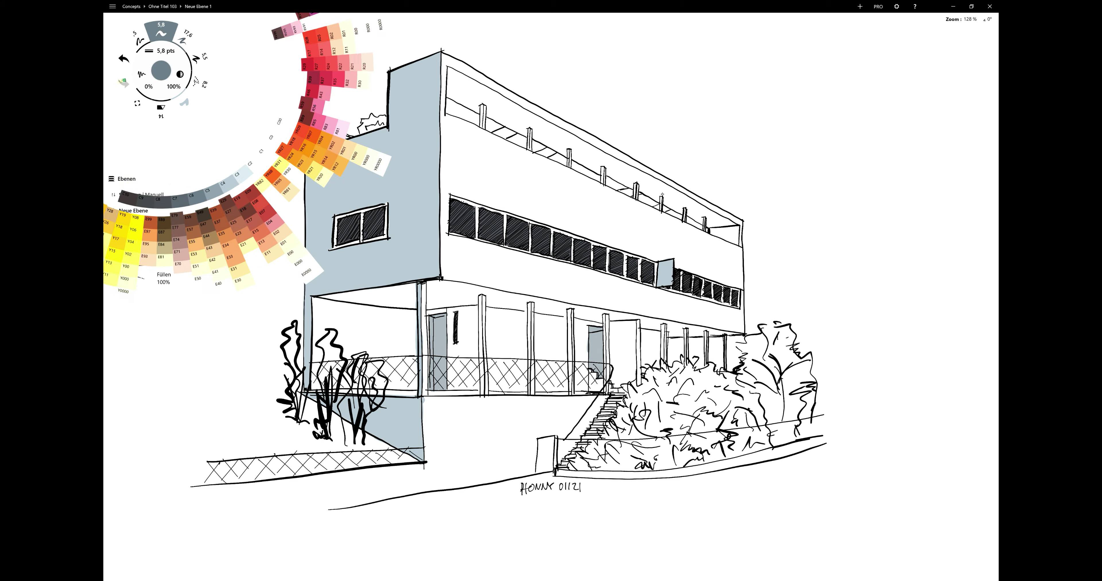
left_click(128, 188)
mouse_move(450, 81)
left_mouse_down()
mouse_move(448, 98)
mouse_move(471, 87)
left_mouse_up()
scroll(492, 300, "up", 5)
left_click_drag(531, 131, 529, 144)
mouse_move(485, 116)
left_mouse_down()
mouse_move(459, 172)
mouse_move(484, 152)
mouse_move(501, 186)
left_mouse_up()
mouse_move(483, 148)
left_mouse_down()
mouse_move(469, 173)
mouse_move(477, 195)
mouse_move(447, 203)
mouse_move(440, 222)
left_mouse_up()
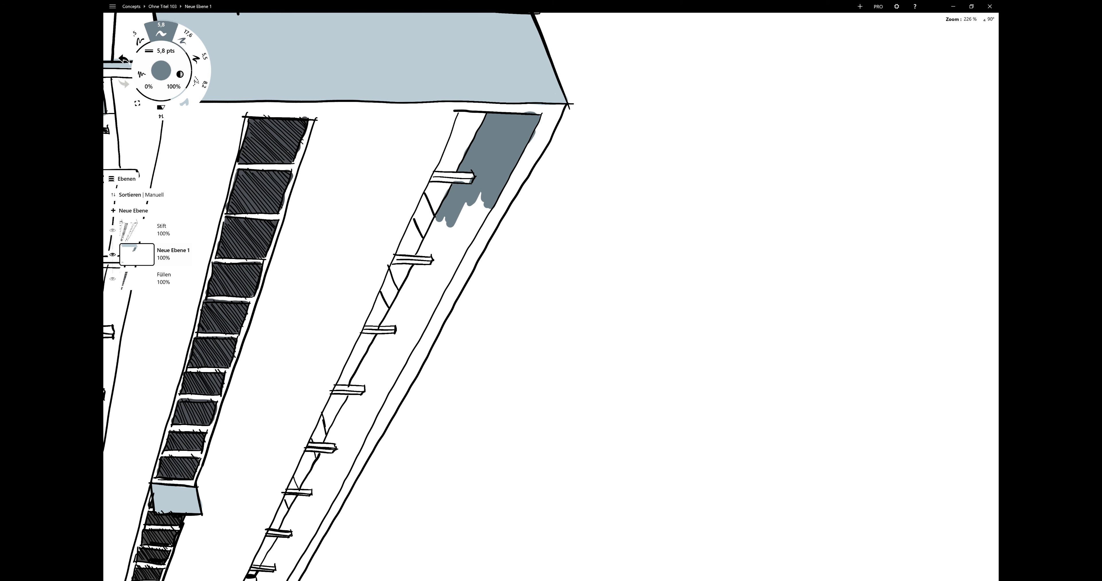
left_click_drag(487, 197, 462, 250)
left_click_drag(444, 220, 422, 254)
left_click_drag(413, 216, 423, 233)
left_click_drag(423, 196, 425, 256)
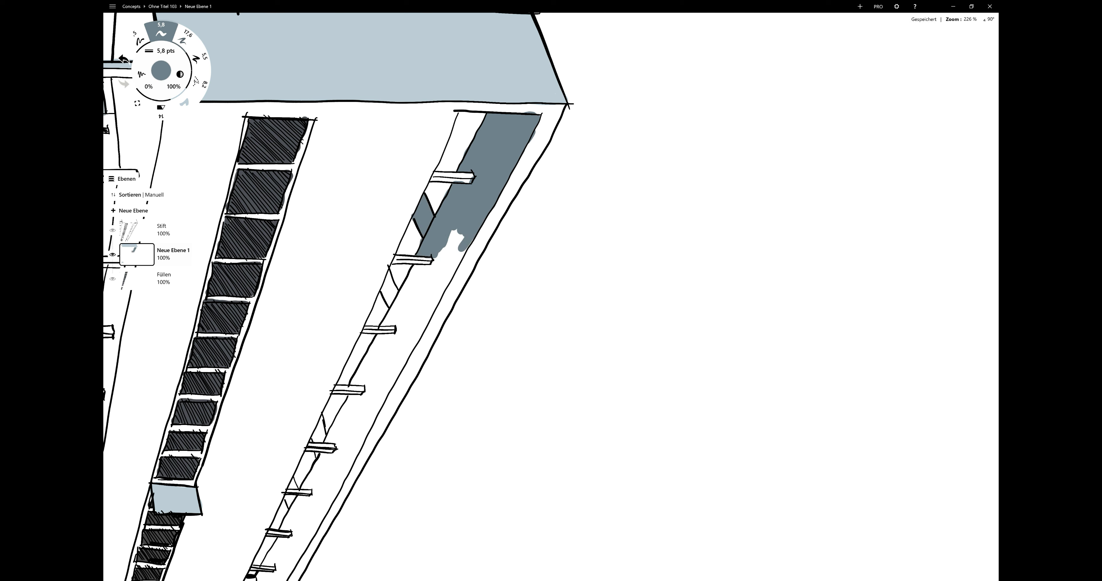
mouse_move(475, 233)
left_mouse_down()
mouse_move(440, 259)
mouse_move(406, 348)
left_mouse_up()
mouse_move(454, 257)
left_mouse_down()
mouse_move(430, 295)
mouse_move(407, 286)
mouse_move(391, 317)
left_mouse_up()
Fill the recess's remaining white gaps and triangles down to the lowest rung.
left_click_drag(388, 278, 383, 302)
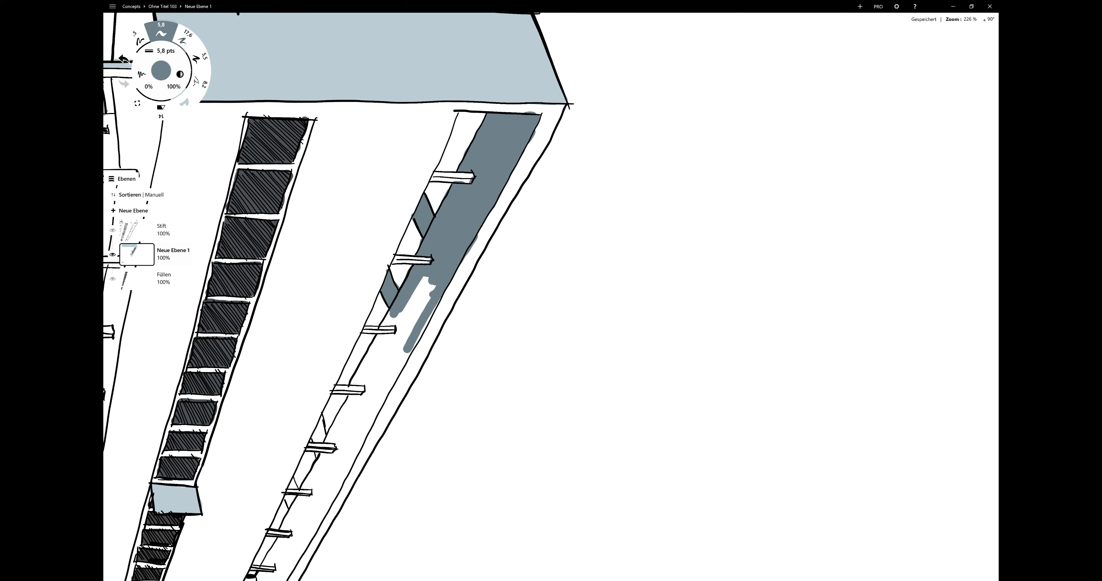
left_click_drag(421, 279, 411, 302)
left_click_drag(434, 278, 409, 336)
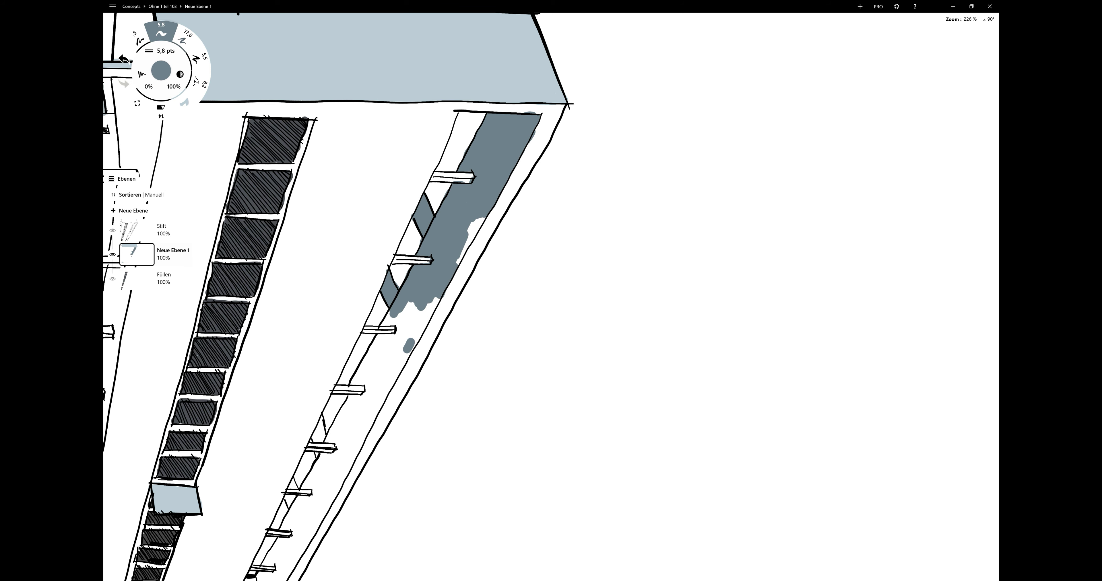
left_click_drag(436, 299, 405, 354)
mouse_move(400, 314)
left_mouse_down()
mouse_move(388, 325)
mouse_move(398, 333)
mouse_move(384, 397)
left_mouse_up()
left_click_drag(513, 385, 588, 265)
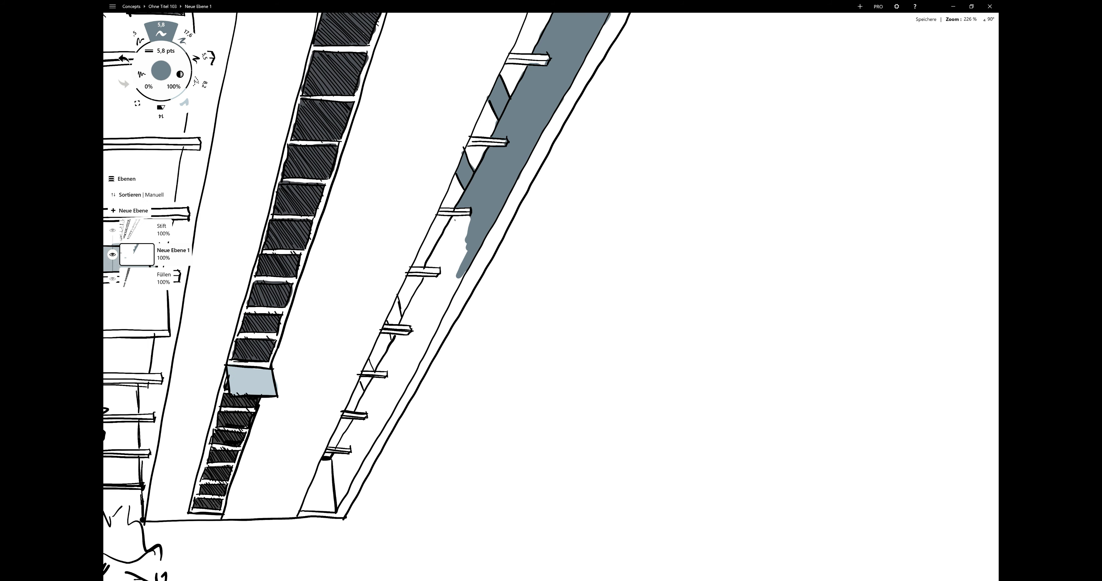
mouse_move(464, 220)
left_mouse_down()
mouse_move(433, 259)
mouse_move(443, 278)
mouse_move(406, 317)
left_mouse_up()
left_click_drag(462, 278, 338, 504)
mouse_move(334, 457)
left_mouse_down()
mouse_move(338, 500)
mouse_move(301, 510)
mouse_move(314, 499)
mouse_move(306, 511)
mouse_move(322, 511)
left_mouse_up()
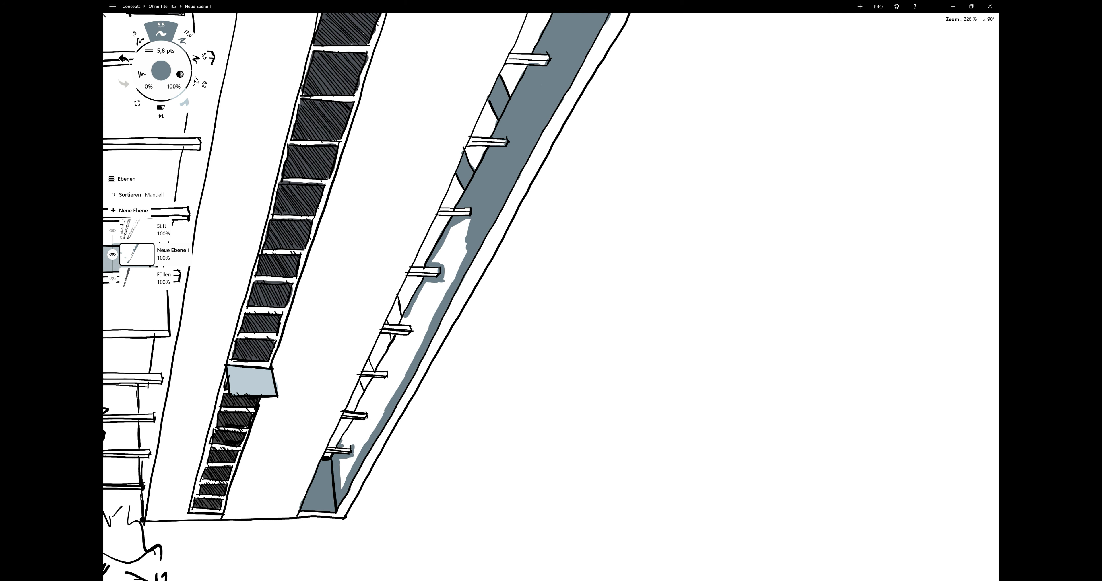
mouse_move(348, 447)
left_mouse_down()
mouse_move(345, 430)
mouse_move(355, 444)
mouse_move(373, 411)
mouse_move(364, 380)
mouse_move(397, 366)
mouse_move(398, 343)
mouse_move(422, 322)
mouse_move(415, 311)
left_mouse_up()
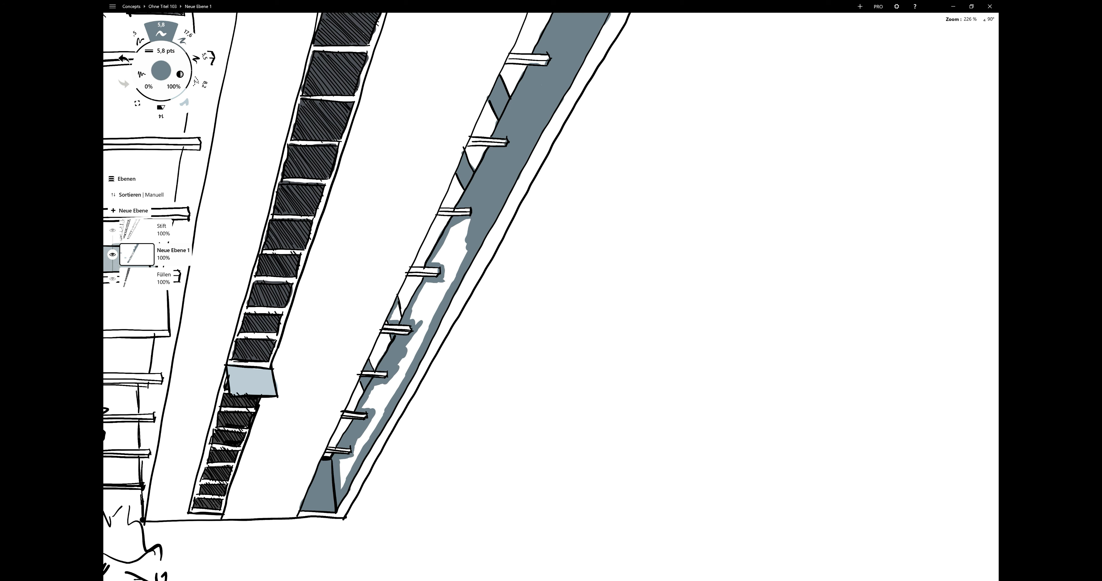
mouse_move(344, 487)
left_mouse_down()
mouse_move(428, 319)
mouse_move(430, 286)
mouse_move(464, 254)
mouse_move(469, 220)
left_mouse_up()
left_click_drag(445, 257, 460, 229)
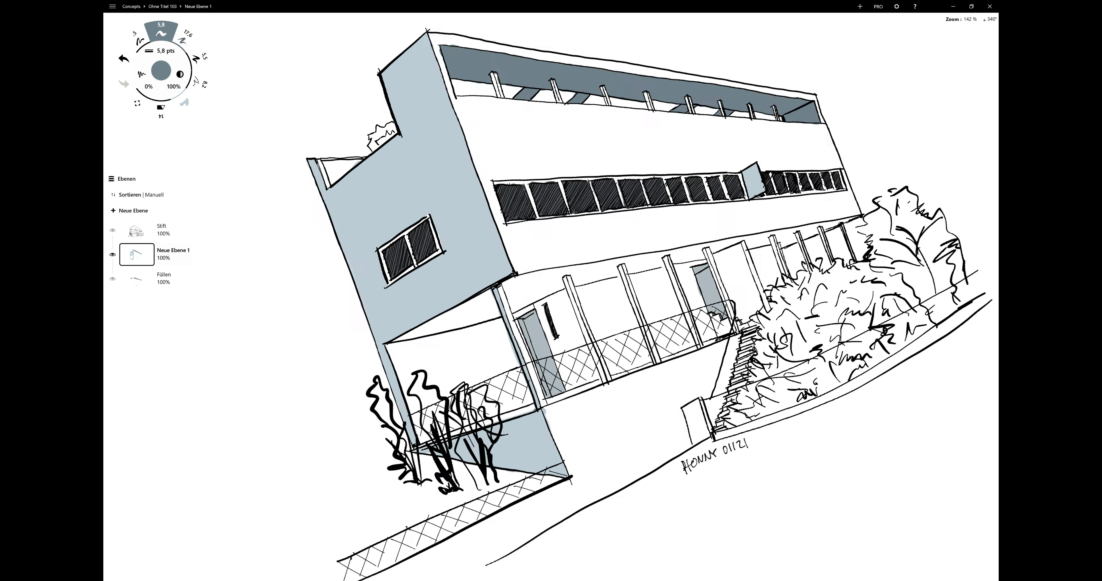
Shade the overhang and beam underside slate grey, plus one upper terrace pillar's side.
mouse_move(345, 358)
left_mouse_down()
mouse_move(402, 327)
mouse_move(445, 332)
mouse_move(466, 291)
mouse_move(484, 318)
mouse_move(477, 280)
left_mouse_up()
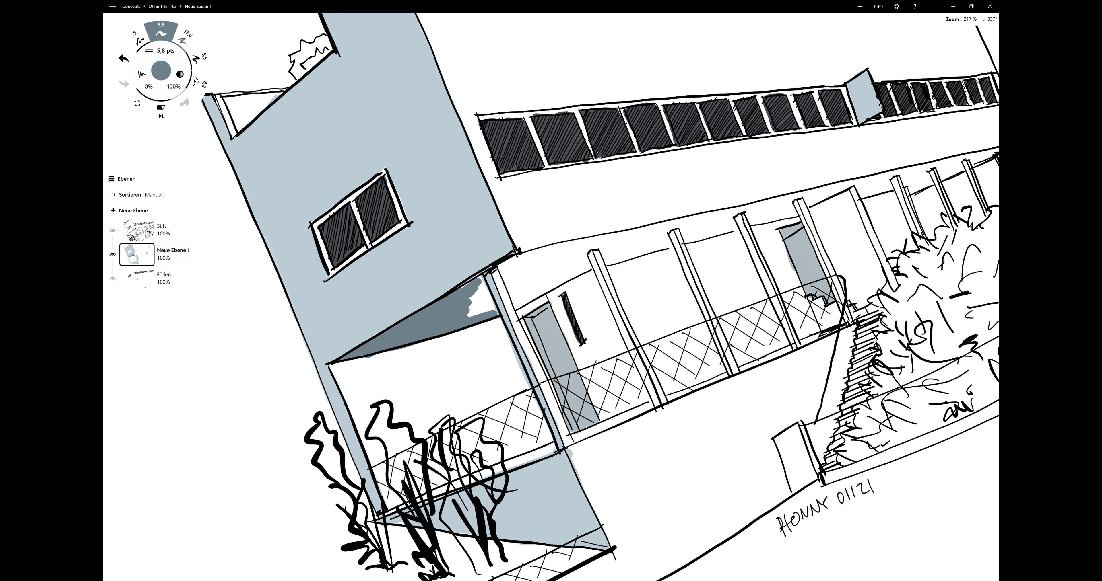
mouse_move(469, 315)
left_mouse_down()
mouse_move(488, 302)
mouse_move(516, 307)
left_mouse_up()
mouse_move(530, 257)
left_mouse_down()
mouse_move(513, 282)
mouse_move(522, 308)
mouse_move(565, 274)
mouse_move(531, 256)
mouse_move(782, 198)
left_mouse_up()
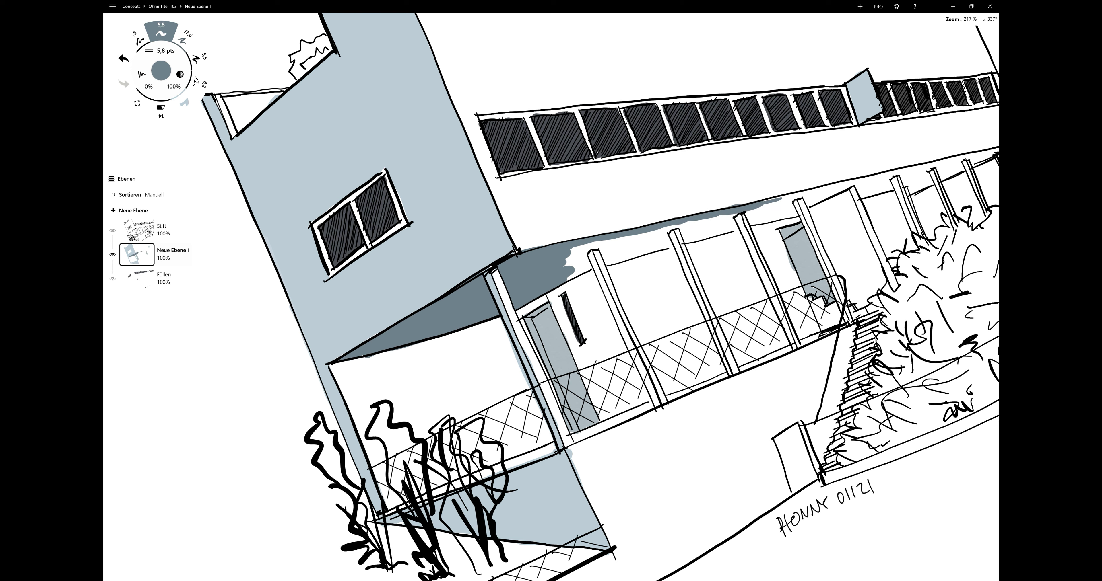
mouse_move(570, 262)
left_mouse_down()
mouse_move(655, 247)
mouse_move(631, 248)
mouse_move(671, 233)
left_mouse_up()
left_click_drag(770, 257, 463, 286)
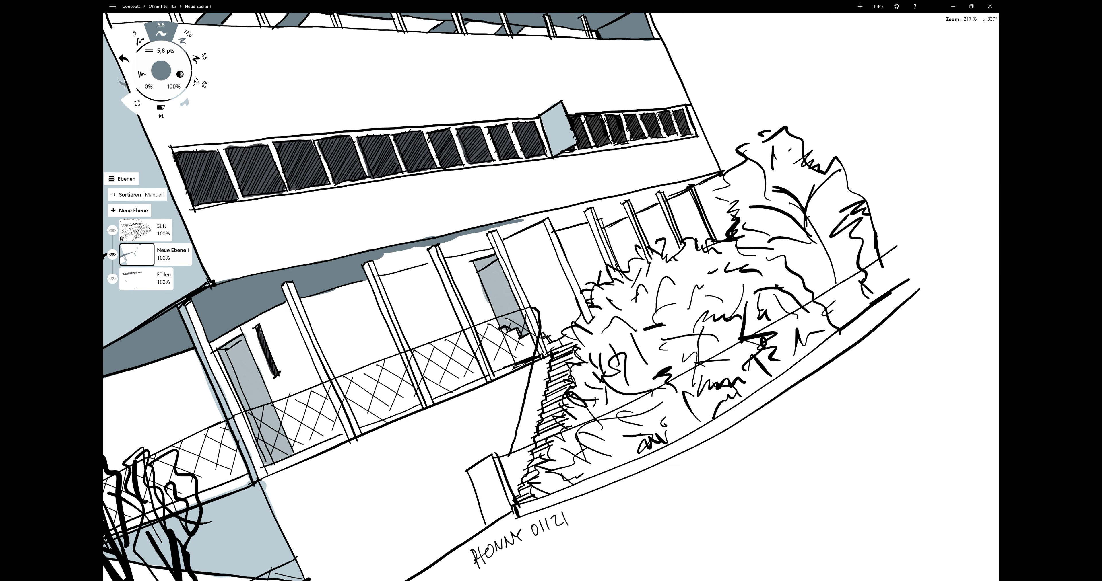
mouse_move(385, 272)
left_mouse_down()
mouse_move(467, 240)
mouse_move(490, 244)
mouse_move(464, 235)
mouse_move(530, 219)
left_mouse_up()
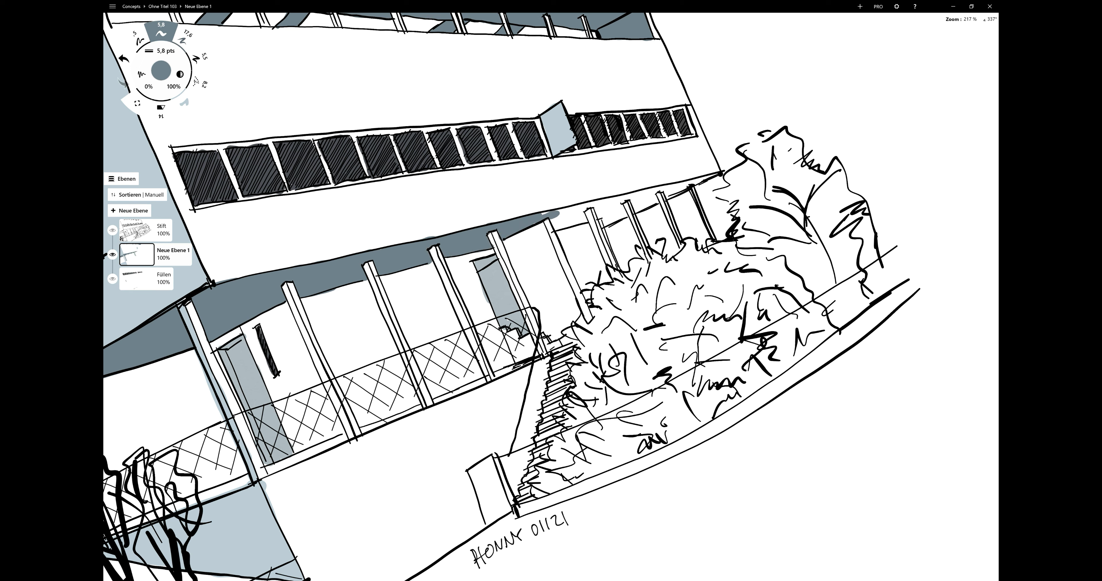
left_click_drag(599, 256, 477, 310)
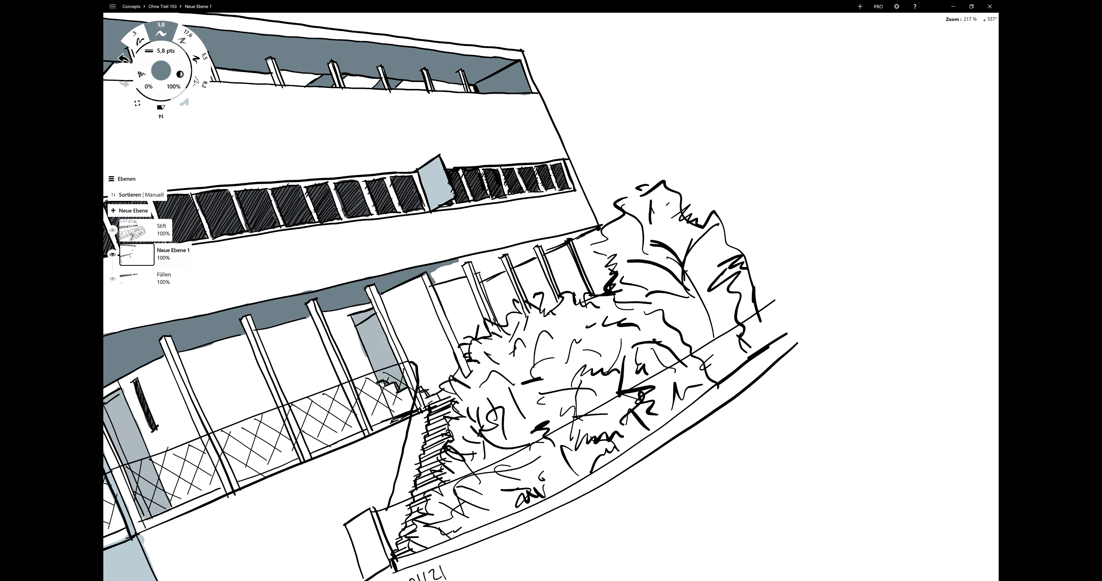
left_click_drag(432, 283, 534, 248)
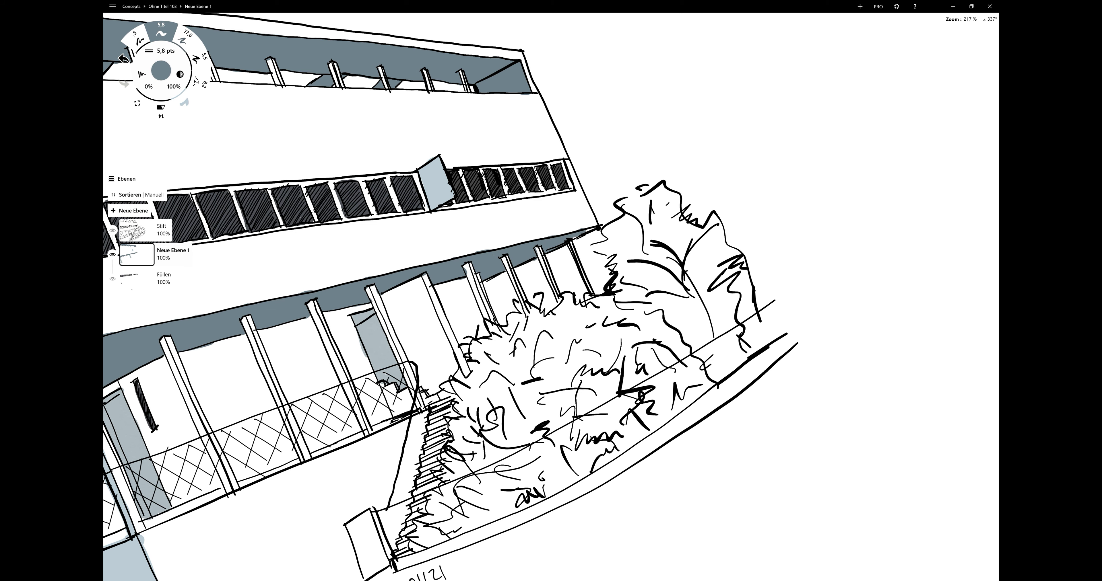
scroll(551, 299, "down", 5)
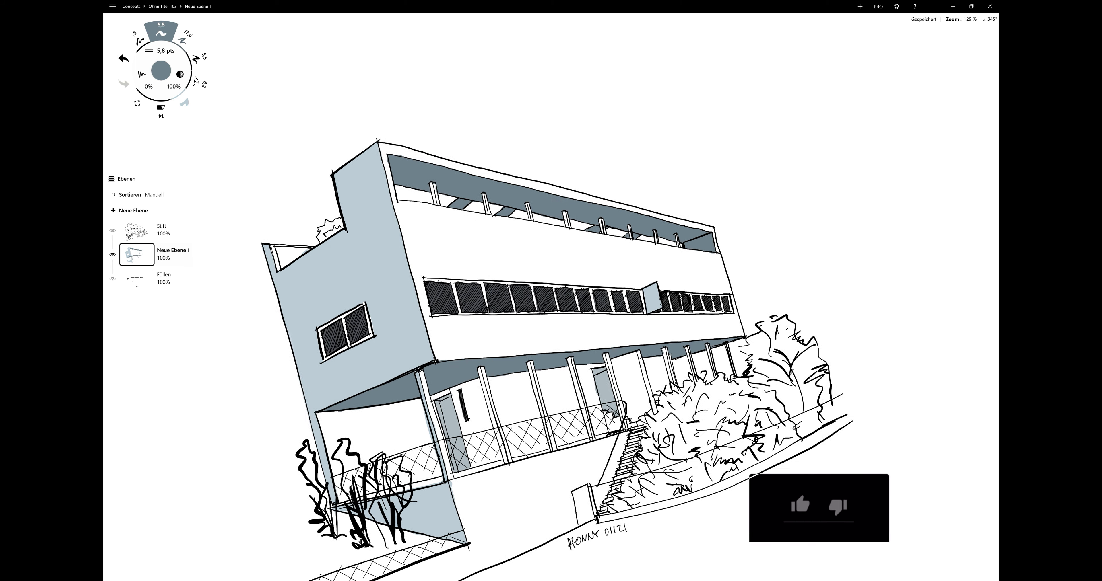
scroll(459, 177, "up", 10)
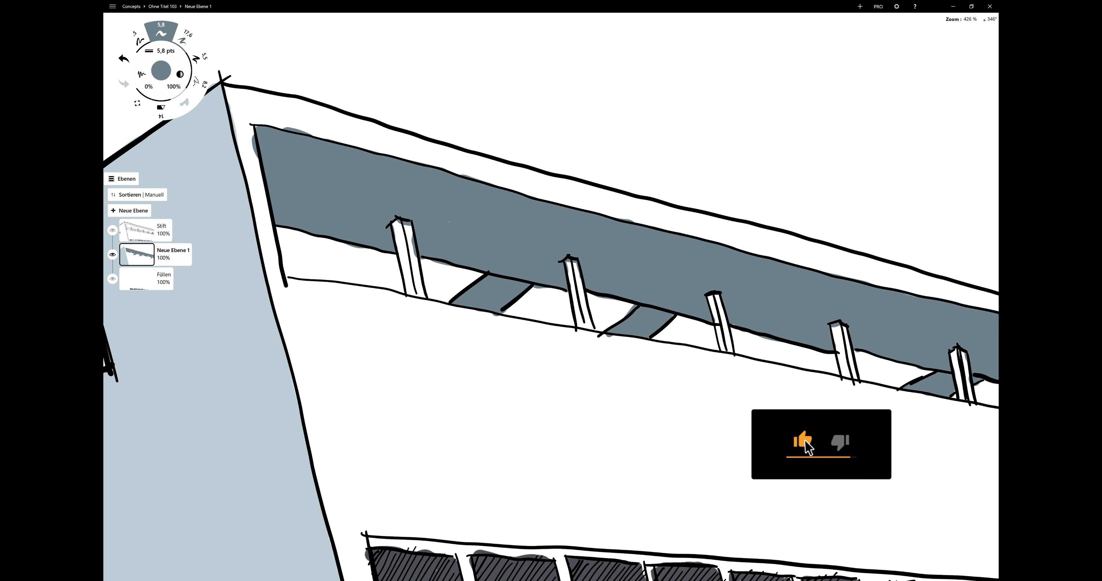
left_click_drag(404, 223, 426, 298)
Shade the sides of several upper terrace pillars, undoing one stray stroke.
left_click_drag(575, 261, 590, 329)
left_click_drag(714, 298, 727, 335)
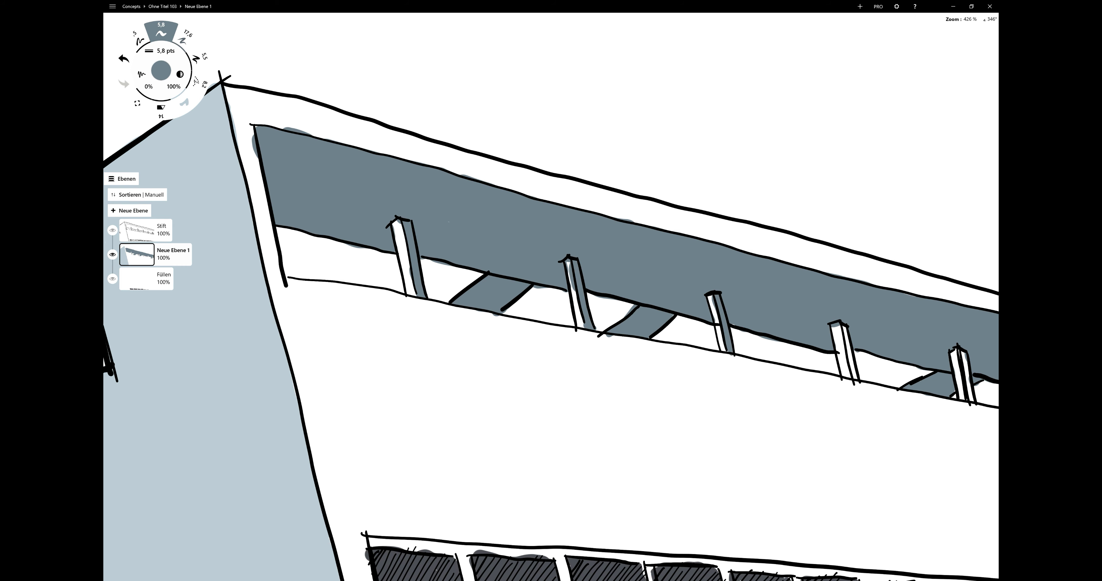
scroll(551, 325, "right", 5)
left_click_drag(473, 320, 485, 359)
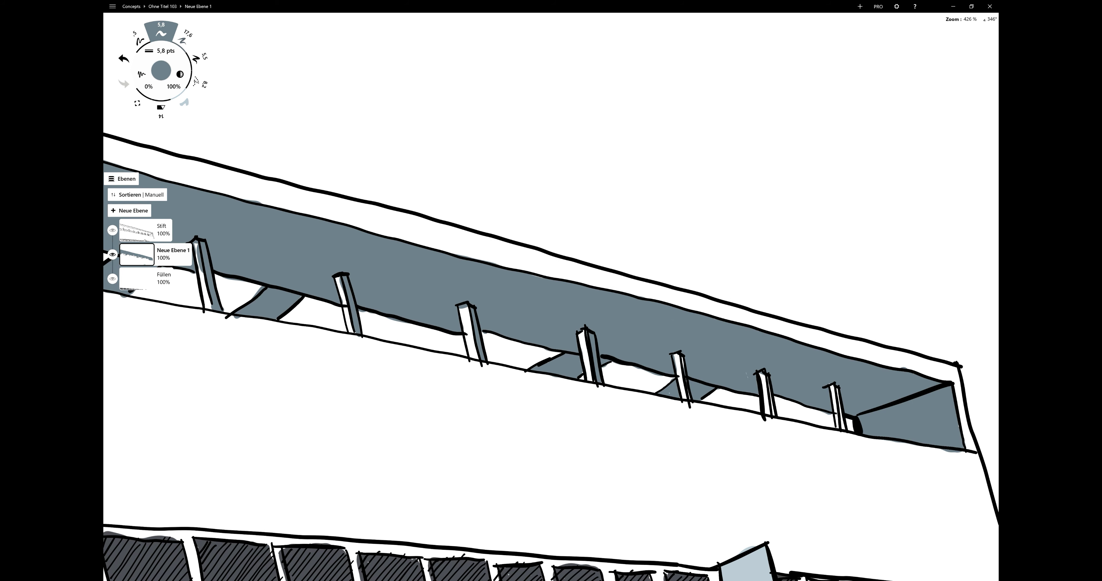
scroll(551, 325, "right", 4)
left_click_drag(576, 339, 591, 375)
key("ctrl+z")
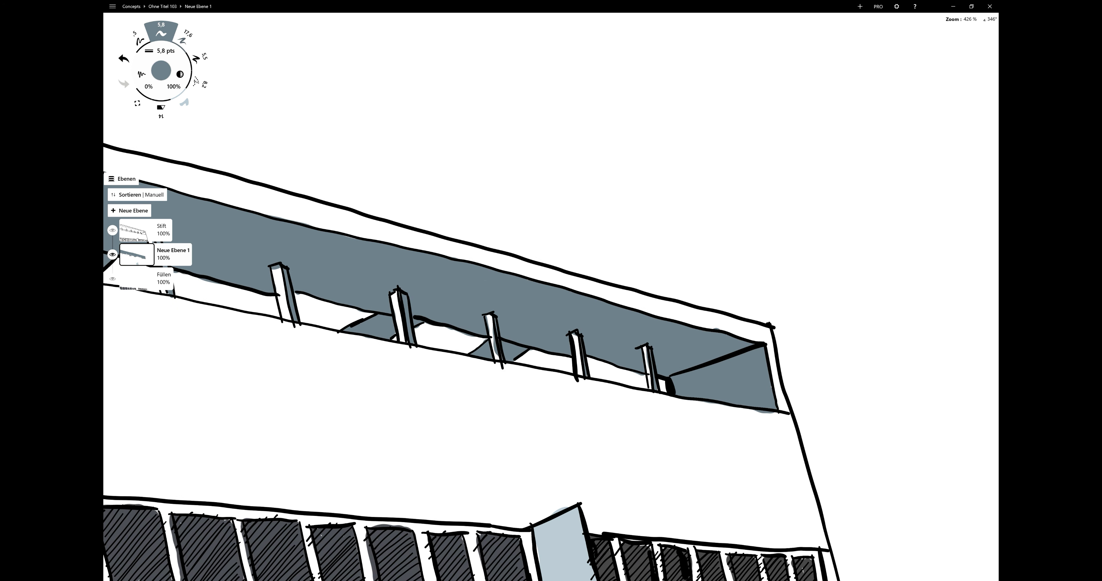
scroll(551, 299, "left", 4)
Switch the brush to dark grey and darken the shadow strips of four pillars.
left_click(161, 71)
left_click(253, 140)
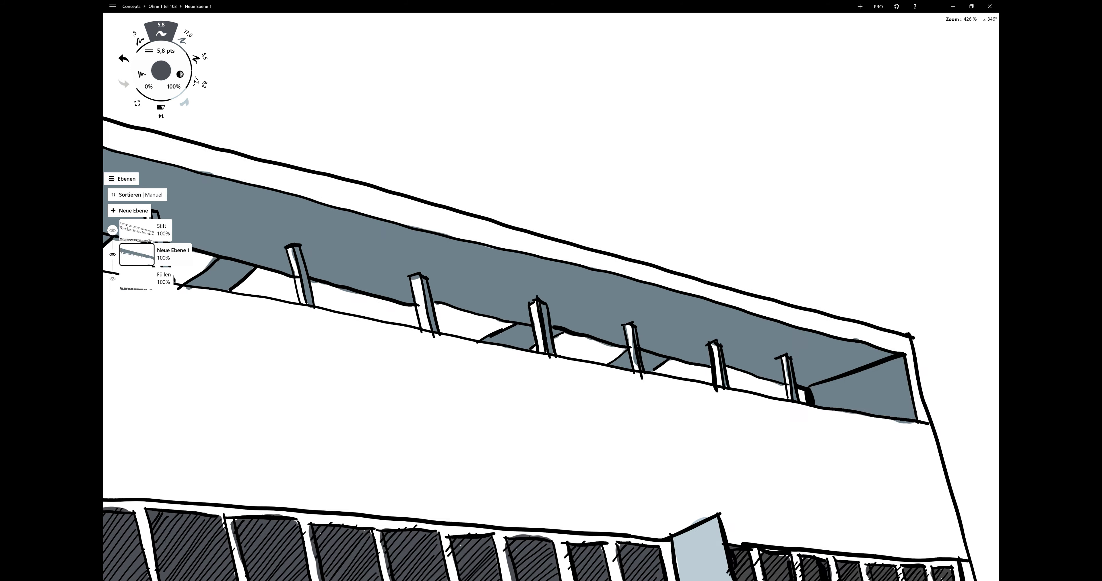
scroll(551, 299, "right", 4)
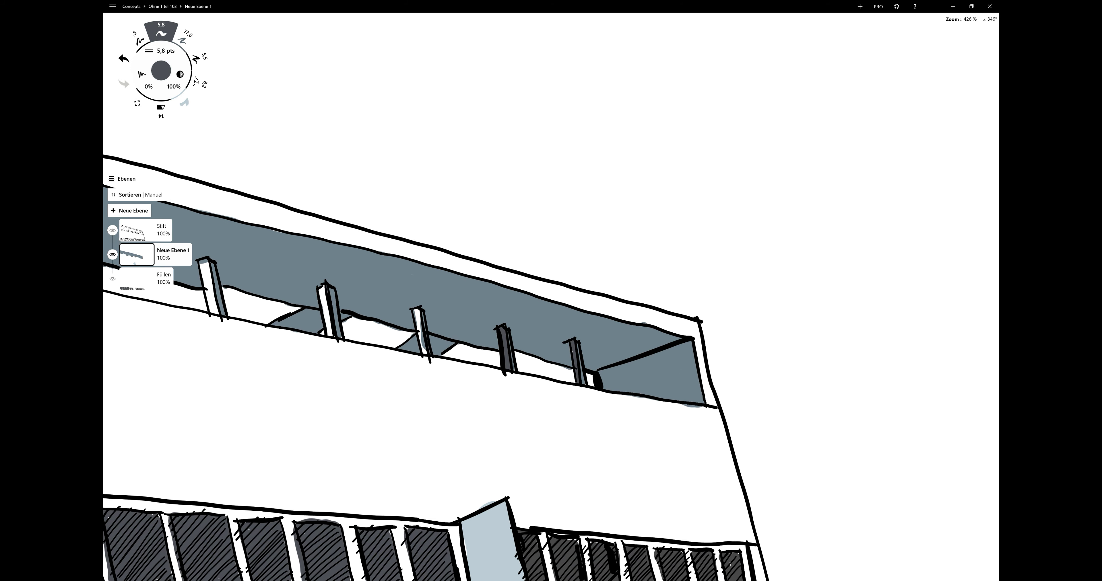
left_click_drag(415, 309, 422, 344)
scroll(551, 300, "left", 8)
left_click_drag(497, 295, 502, 336)
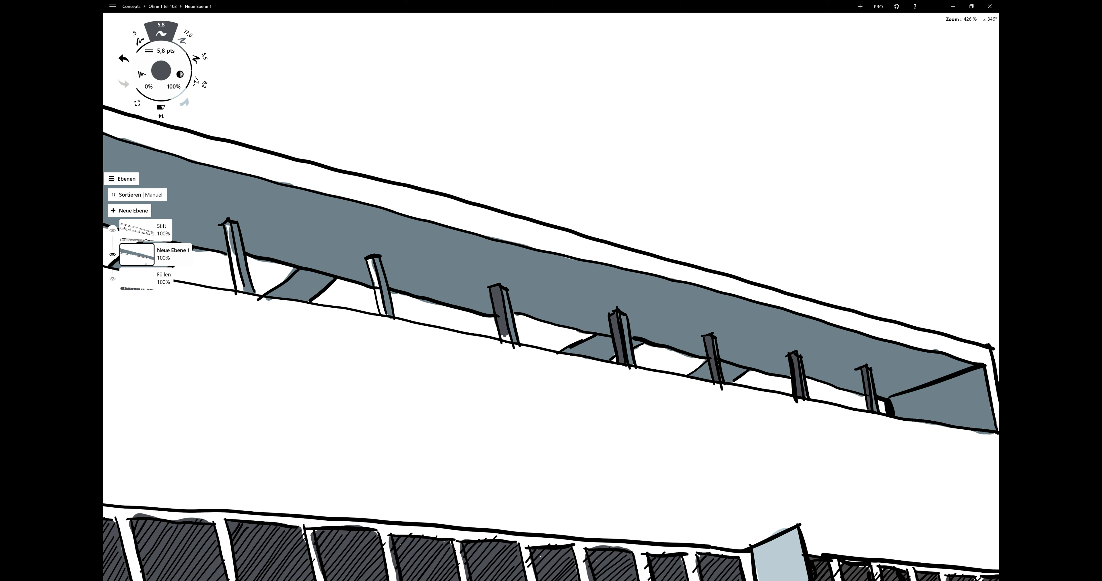
scroll(552, 299, "left", 3)
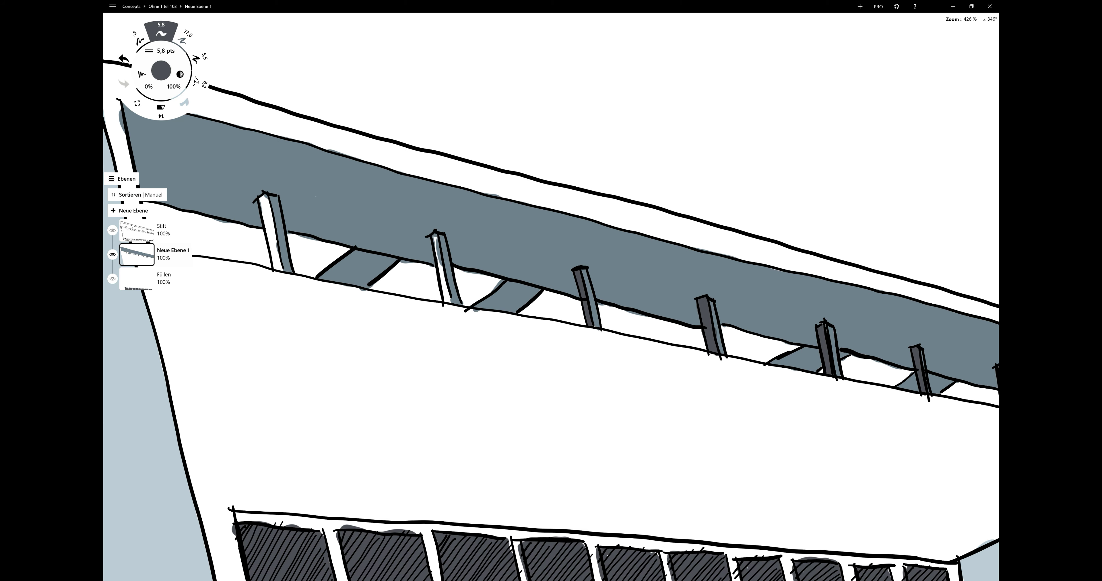
left_click_drag(436, 250, 445, 301)
left_click_drag(261, 195, 273, 269)
scroll(551, 300, "down", 10)
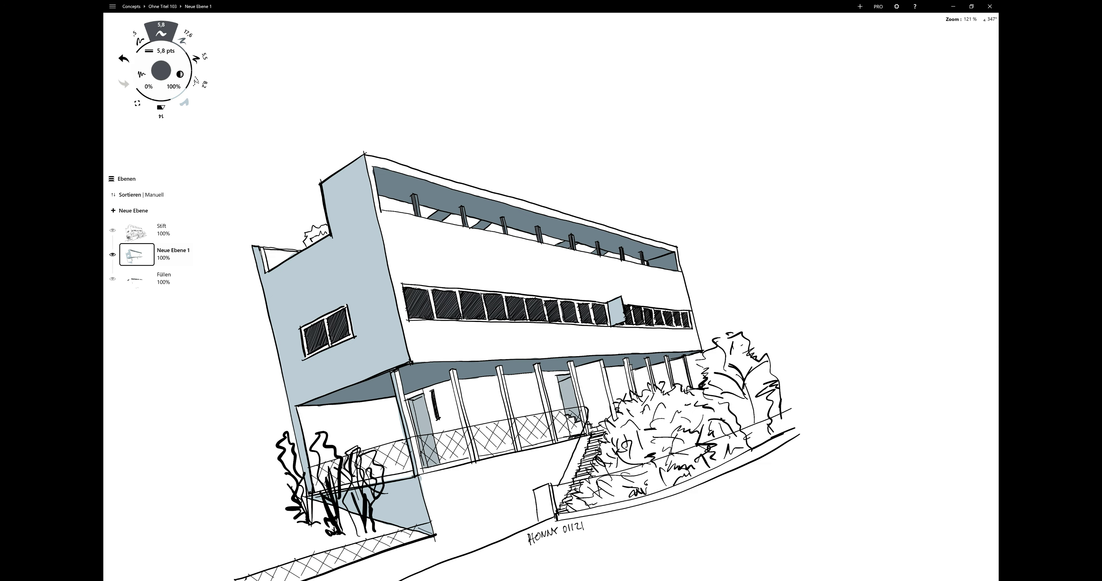
Paint the ground-floor entrance door and wall recess dark grey.
scroll(454, 370, "up", 3)
scroll(454, 370, "up", 3)
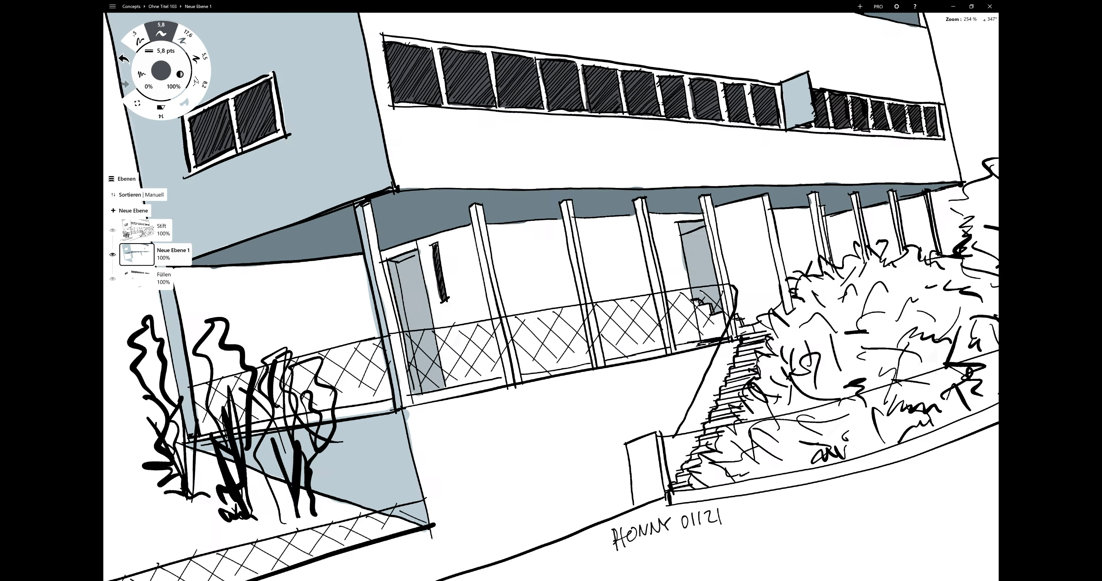
scroll(455, 370, "up", 3)
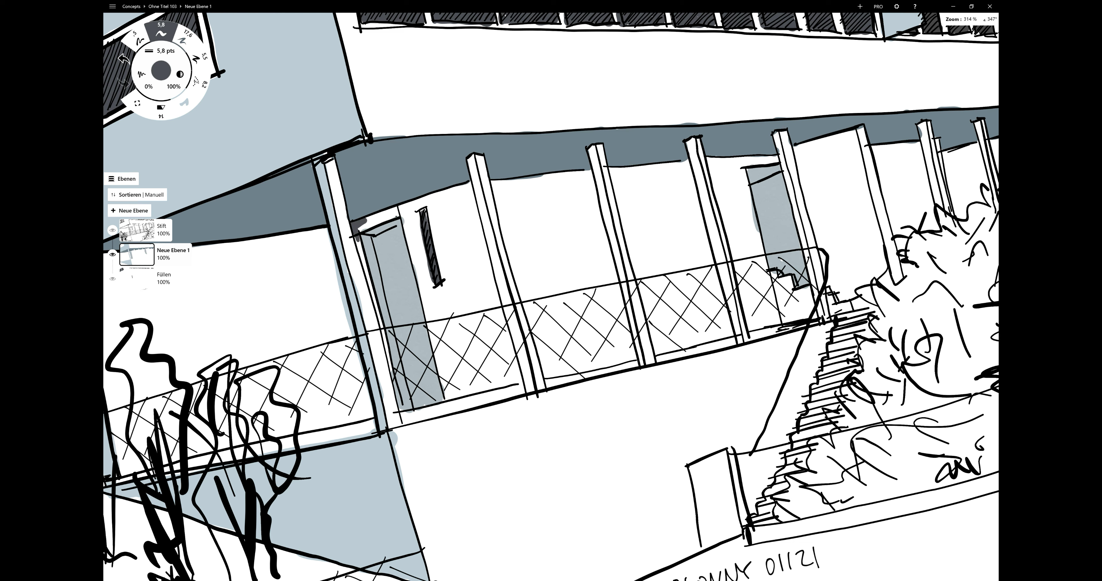
mouse_move(363, 216)
left_mouse_down()
mouse_move(432, 205)
mouse_move(432, 299)
mouse_move(449, 342)
mouse_move(400, 405)
left_mouse_up()
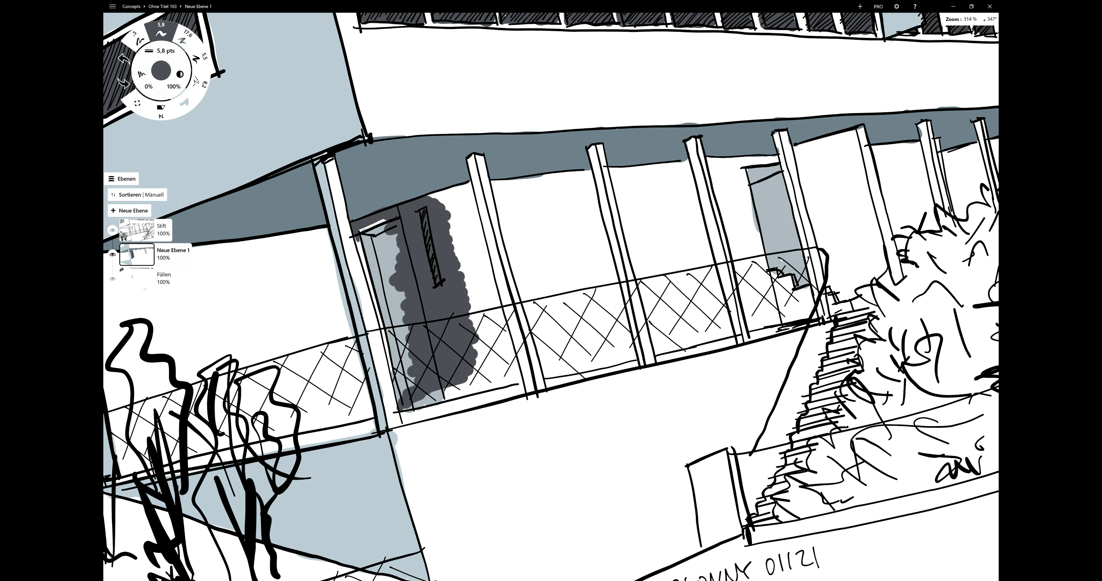
Re-pick the dark grey and fill the light strip beside the door.
left_click(185, 103)
left_click(662, 194)
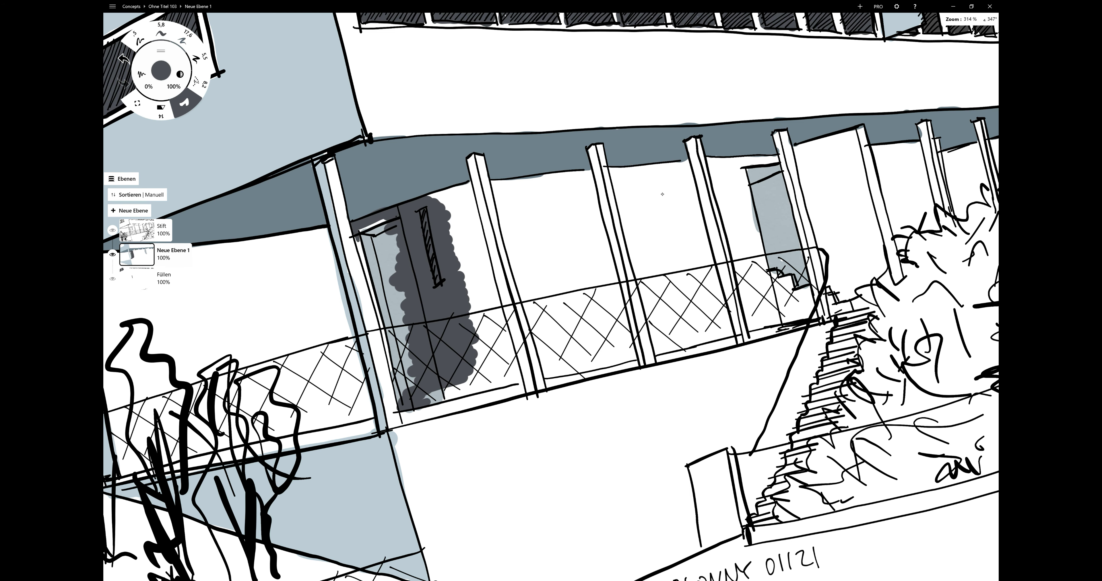
left_click_drag(385, 393, 370, 282)
left_click_drag(358, 220, 392, 400)
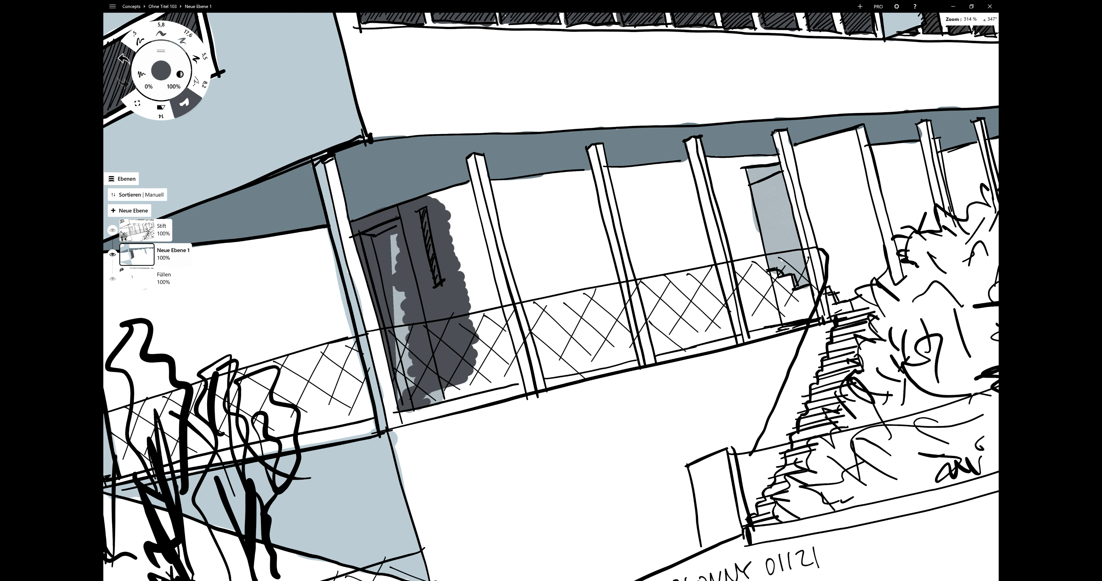
mouse_move(396, 239)
left_mouse_down()
mouse_move(407, 394)
mouse_move(450, 196)
mouse_move(505, 349)
mouse_move(428, 398)
mouse_move(520, 377)
left_mouse_up()
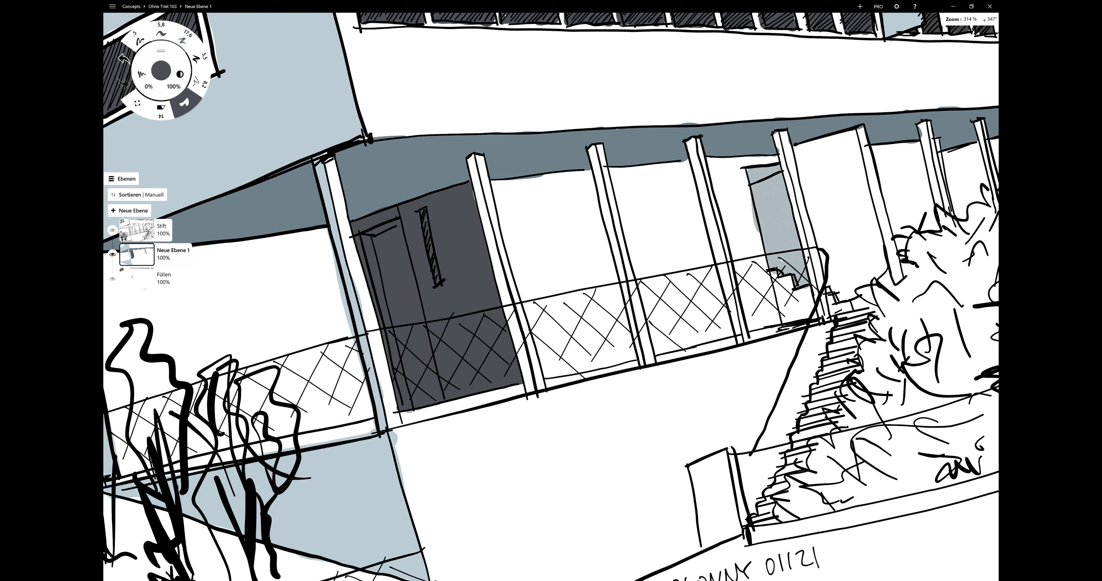
Fill the panels between the ground-floor posts and the white wedge below them dark grey.
scroll(551, 297, "down", 5)
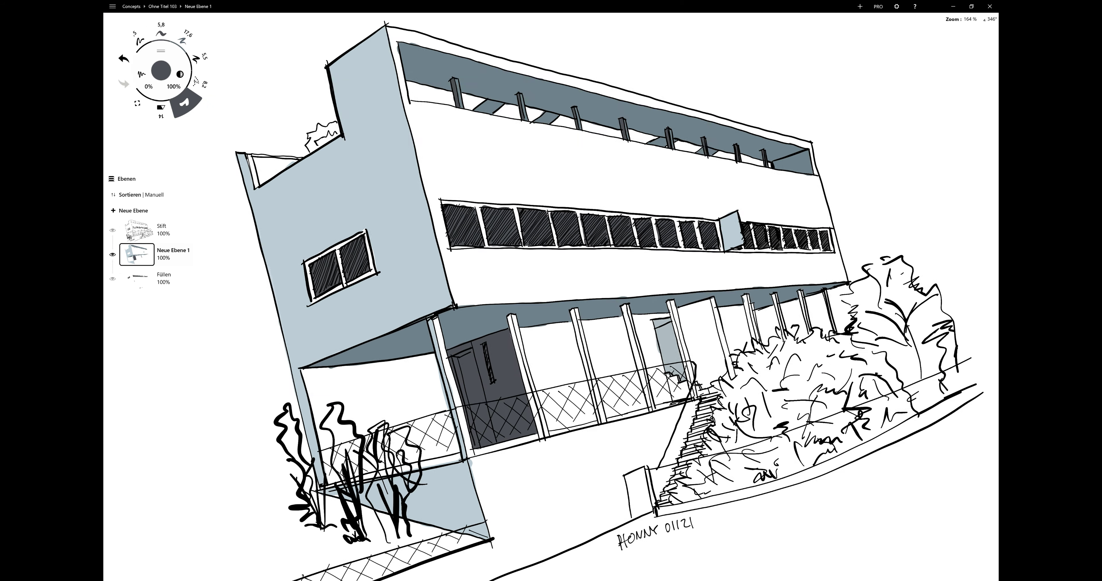
left_click(160, 70)
left_click(235, 101)
scroll(662, 194, "up", 4)
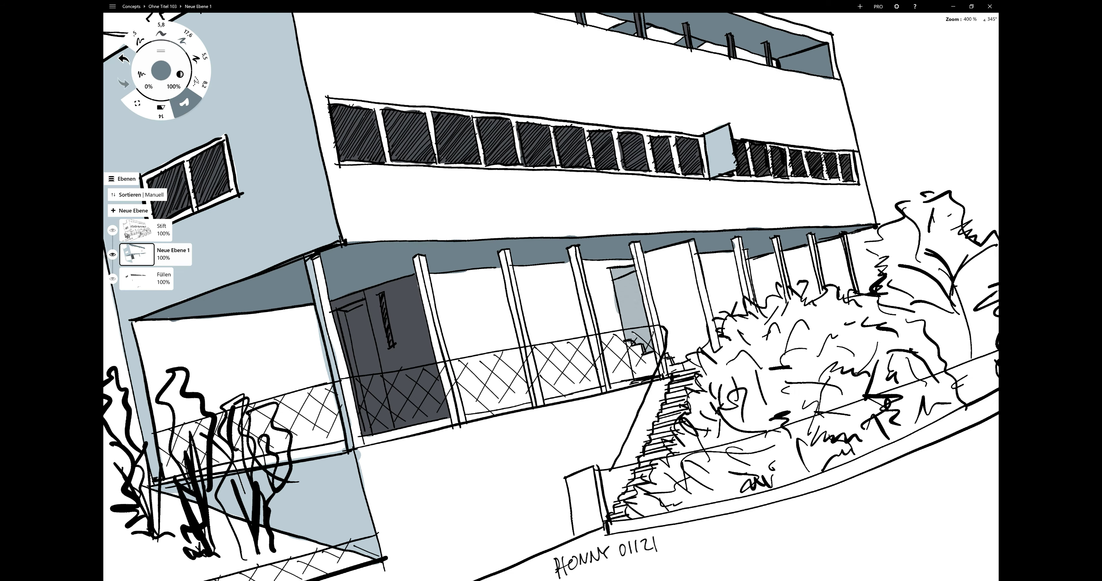
scroll(663, 194, "up", 3)
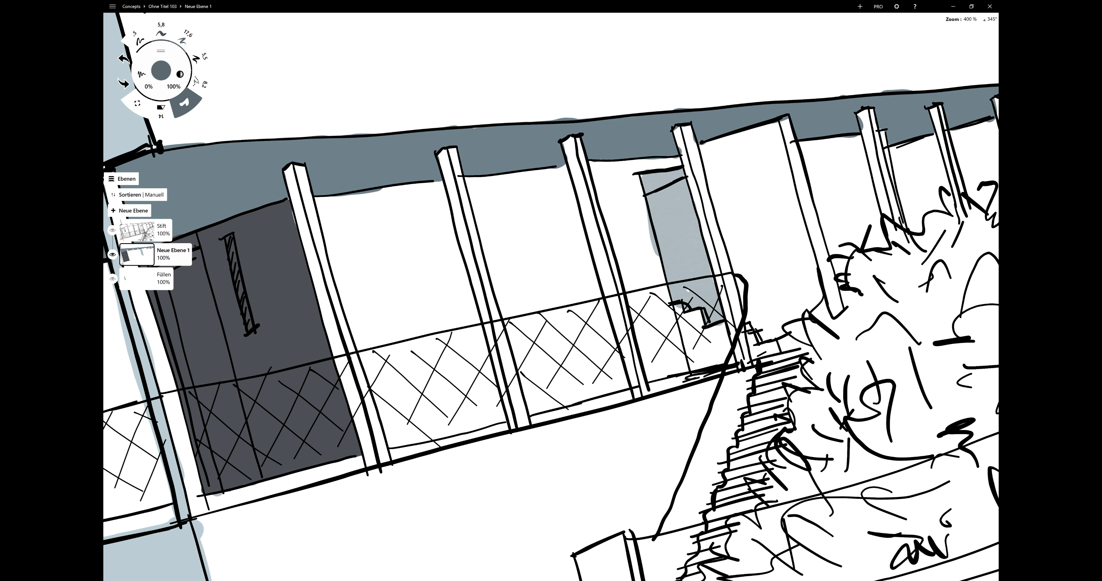
left_click_drag(342, 299, 400, 316)
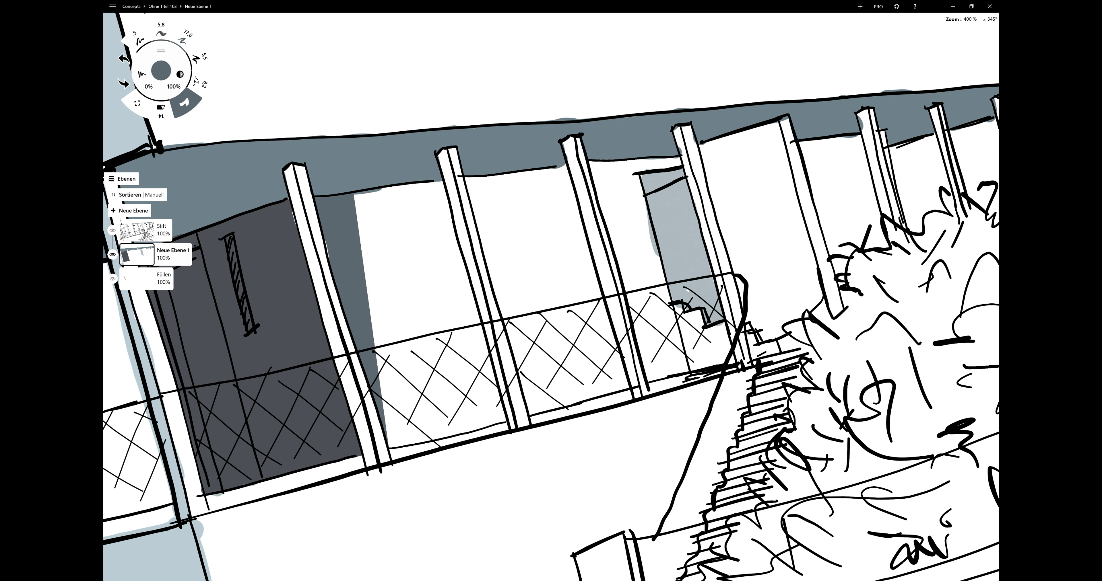
mouse_move(400, 428)
left_mouse_down()
mouse_move(440, 192)
mouse_move(458, 428)
mouse_move(480, 299)
mouse_move(501, 406)
mouse_move(396, 447)
left_mouse_up()
left_click_drag(483, 428, 396, 447)
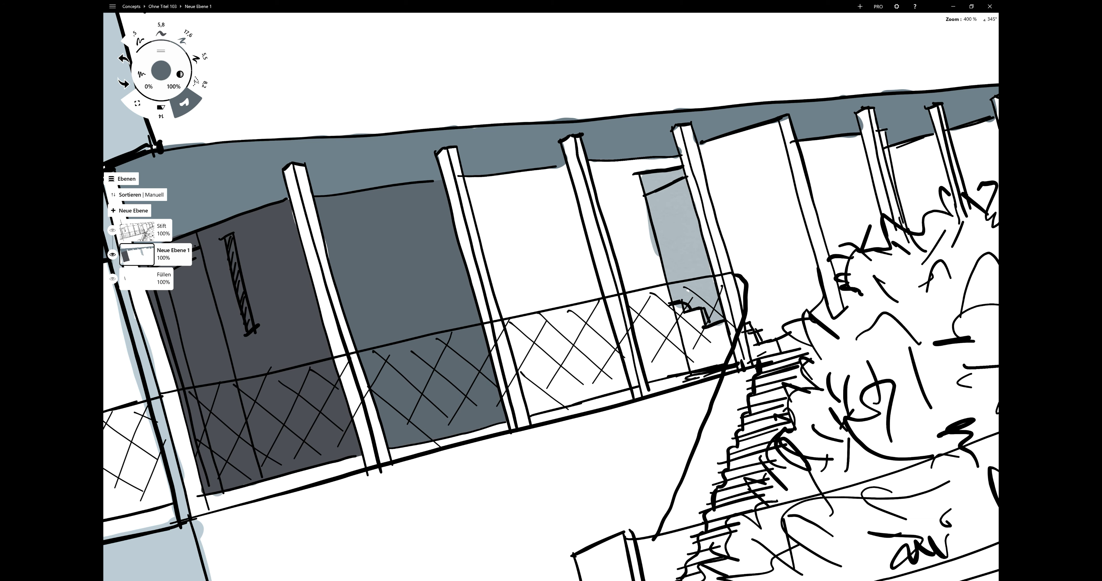
Fill the next panel areas, the wedge beside the post and the strip before the window.
left_click_drag(475, 214, 501, 316)
mouse_move(471, 179)
left_mouse_down()
mouse_move(528, 413)
mouse_move(547, 171)
left_mouse_up()
mouse_move(531, 412)
left_mouse_down()
mouse_move(571, 166)
mouse_move(533, 413)
mouse_move(625, 291)
mouse_move(629, 374)
left_mouse_up()
left_click_drag(685, 299, 475, 355)
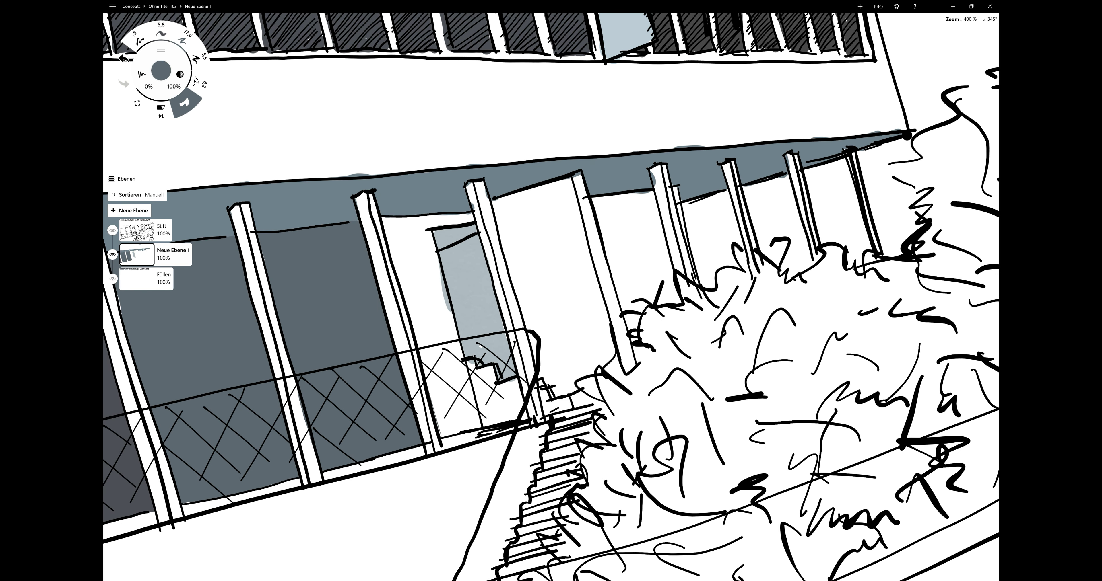
mouse_move(402, 220)
left_mouse_down()
mouse_move(432, 432)
mouse_move(443, 434)
left_mouse_up()
left_click_drag(465, 216, 454, 434)
key("ctrl+z")
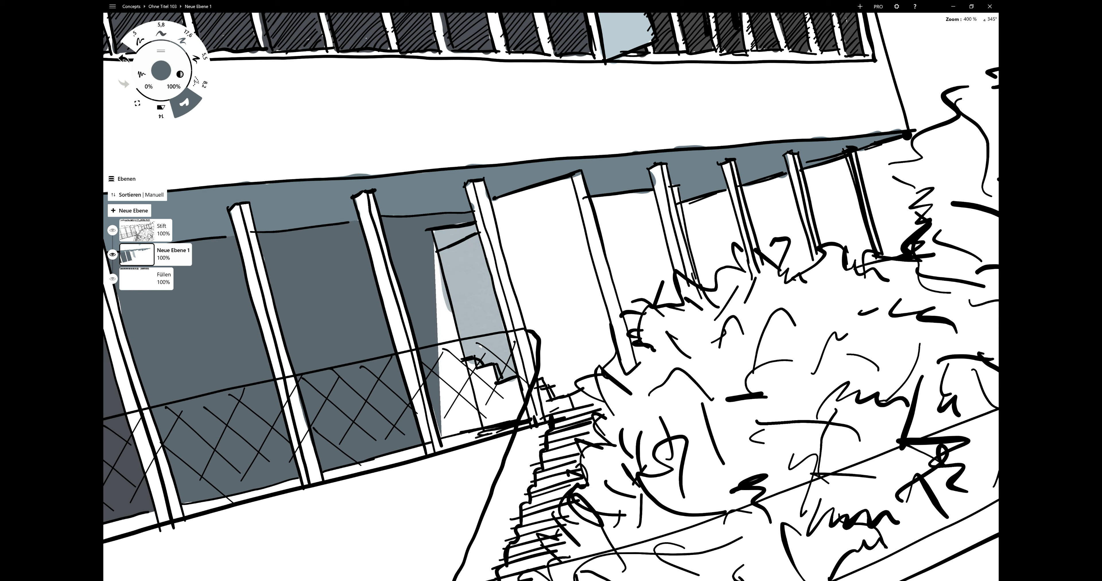
Paint the lower window panel dark grey and return to the 5,8 pt pen brush.
left_click_drag(438, 244, 443, 434)
left_click_drag(453, 291, 456, 434)
left_click_drag(460, 349, 490, 434)
left_click_drag(489, 363, 524, 436)
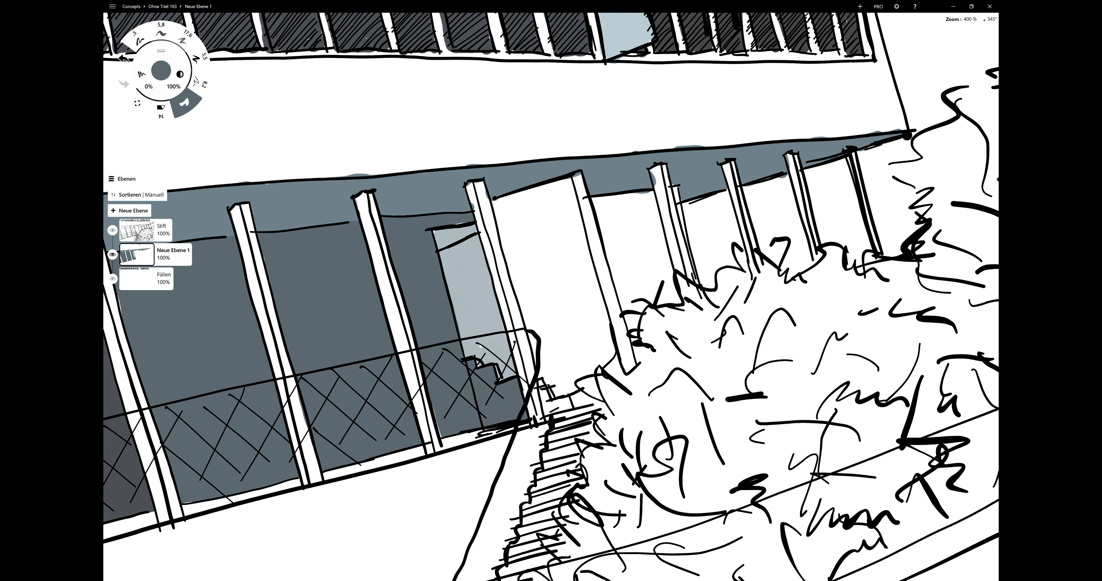
left_click(161, 33)
key("ctrl+z")
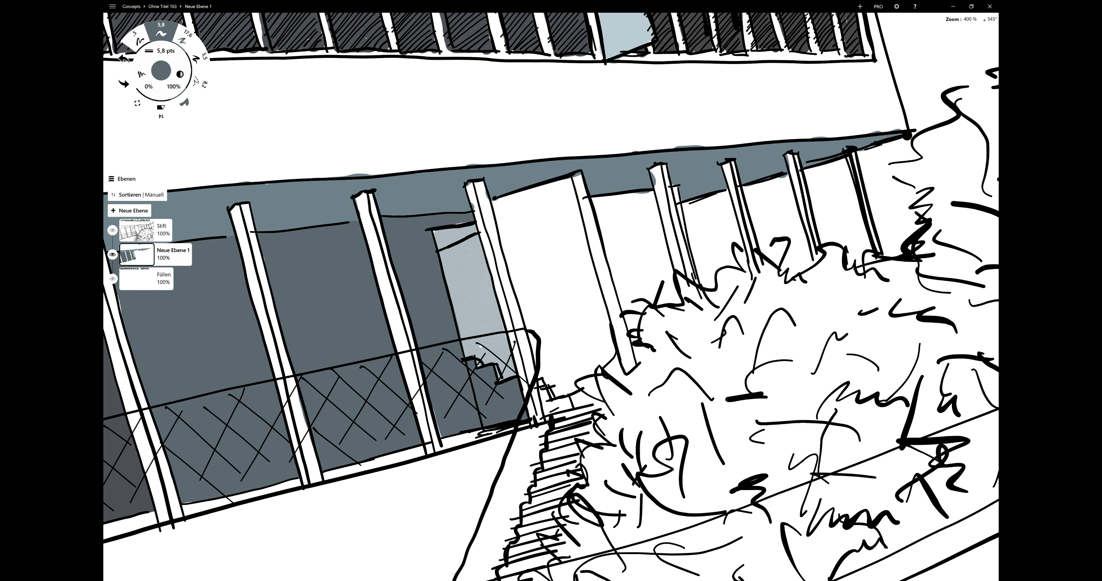
Add a dark grey stroke inside the window and a shadow under the beam line.
left_click(161, 70)
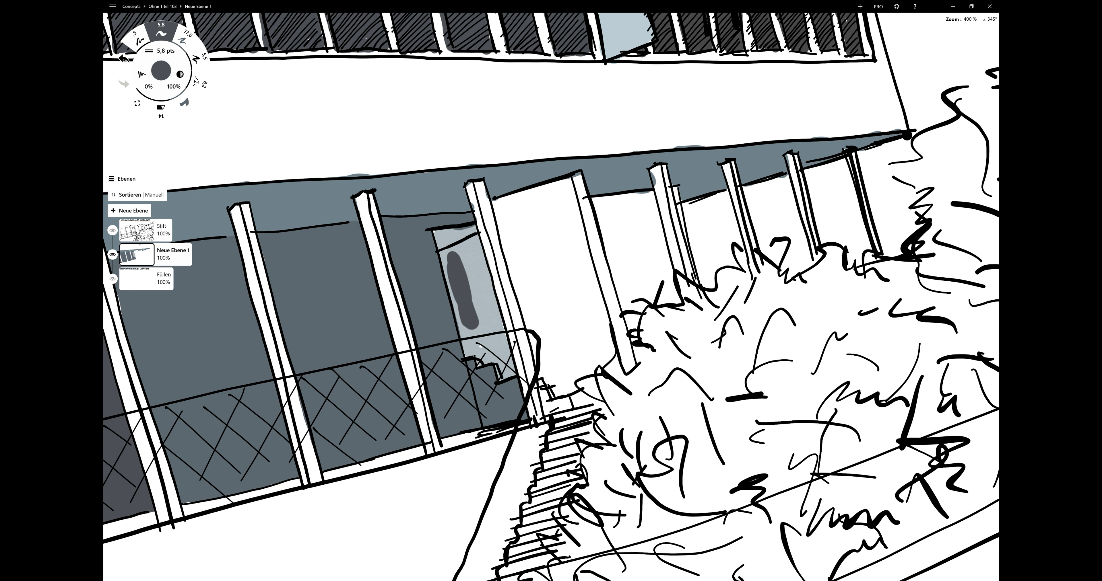
mouse_move(475, 355)
left_mouse_down()
mouse_move(441, 233)
mouse_move(470, 242)
mouse_move(483, 340)
mouse_move(511, 380)
mouse_move(487, 323)
mouse_move(496, 272)
left_mouse_up()
left_click_drag(492, 203, 567, 177)
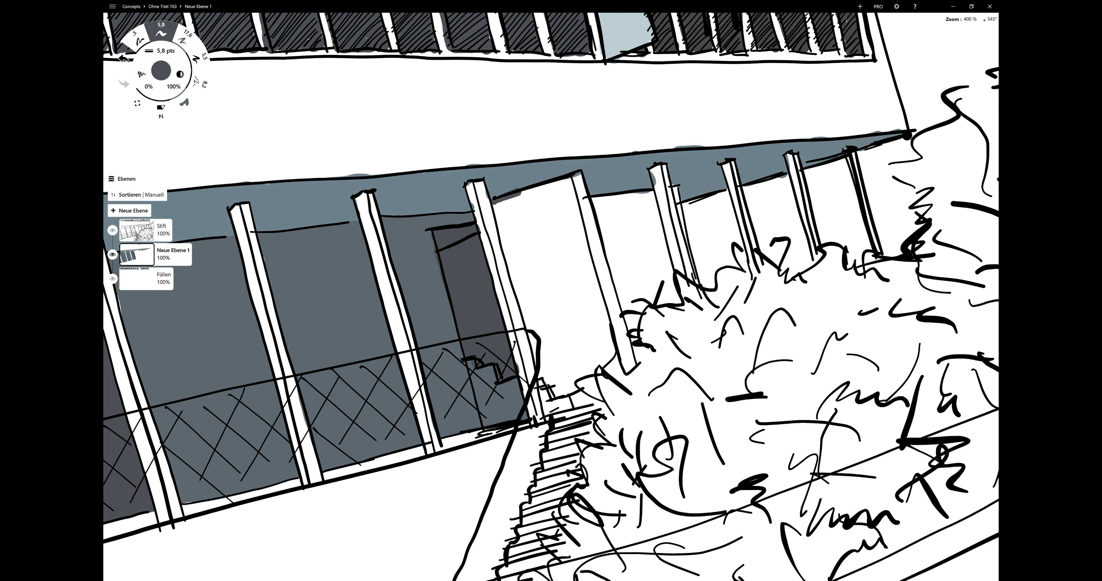
key("ctrl+z")
mouse_move(492, 203)
left_mouse_down()
mouse_move(569, 180)
mouse_move(608, 320)
mouse_move(571, 408)
mouse_move(520, 295)
mouse_move(503, 205)
mouse_move(565, 190)
mouse_move(527, 265)
left_mouse_up()
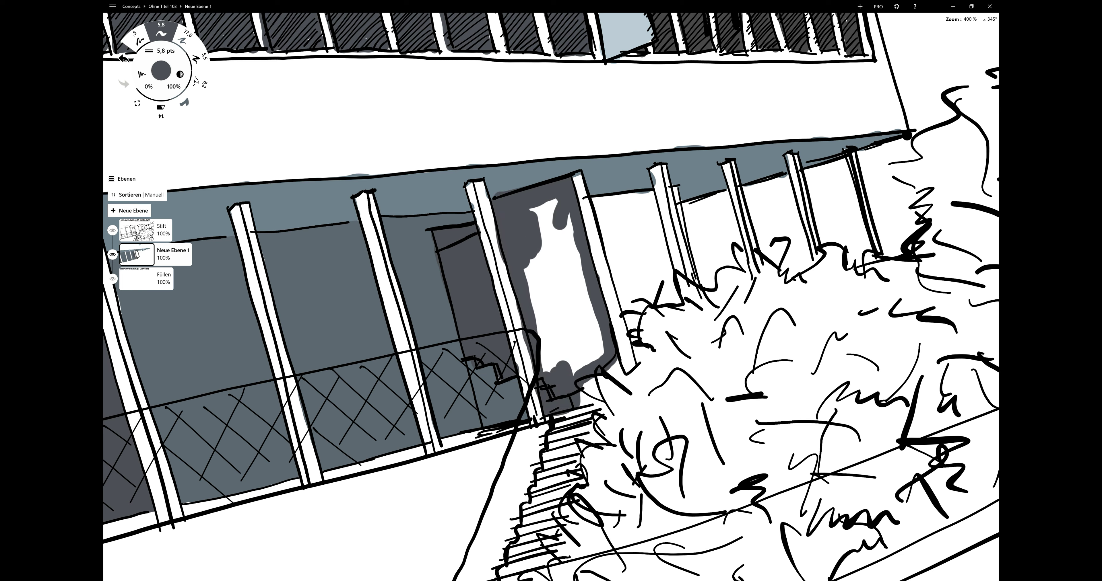
Paint the doorway interior dark grey and fill the patch right of it with grey.
left_click_drag(560, 201, 594, 320)
left_click_drag(599, 257, 531, 368)
left_click_drag(556, 244, 569, 363)
left_click_drag(573, 325, 582, 374)
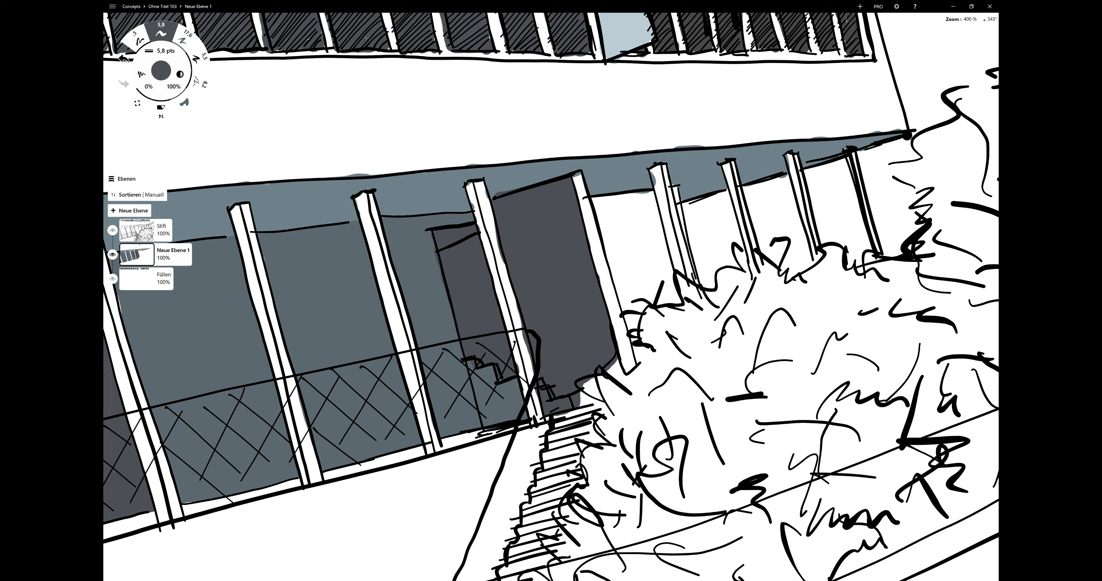
left_click(160, 71)
mouse_move(598, 197)
left_mouse_down()
mouse_move(652, 195)
mouse_move(610, 250)
mouse_move(637, 342)
mouse_move(633, 291)
mouse_move(683, 297)
mouse_move(665, 265)
left_mouse_up()
left_click_drag(653, 197, 667, 267)
mouse_move(625, 295)
left_mouse_down()
mouse_move(648, 260)
mouse_move(605, 205)
mouse_move(650, 201)
left_mouse_up()
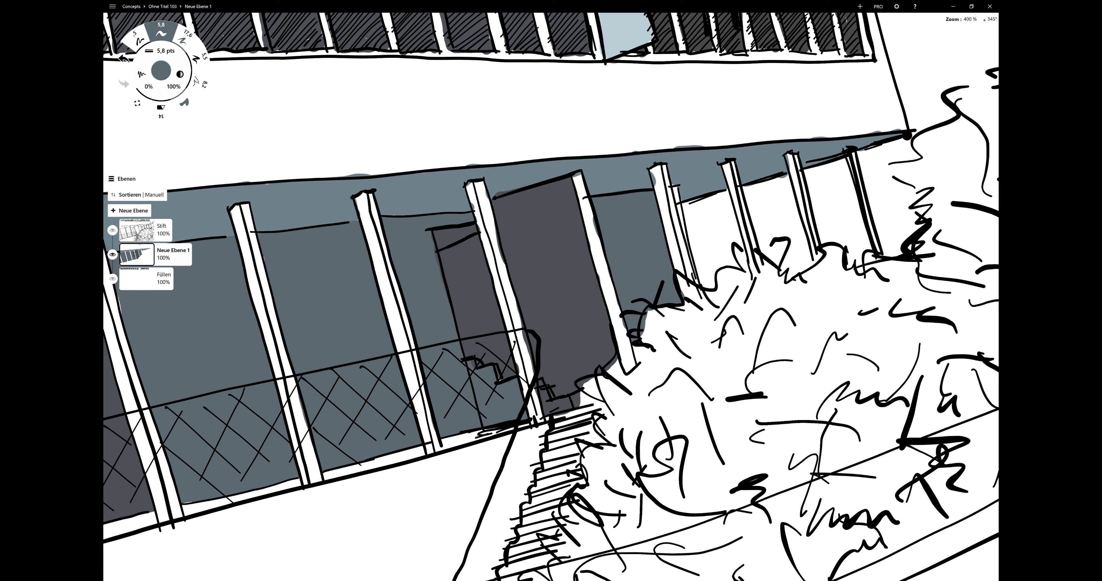
scroll(551, 296, "down", 3)
Pick a lighter grey-blue COPIC colour and paint highlights down the first three colonnade columns.
scroll(551, 297, "down", 3)
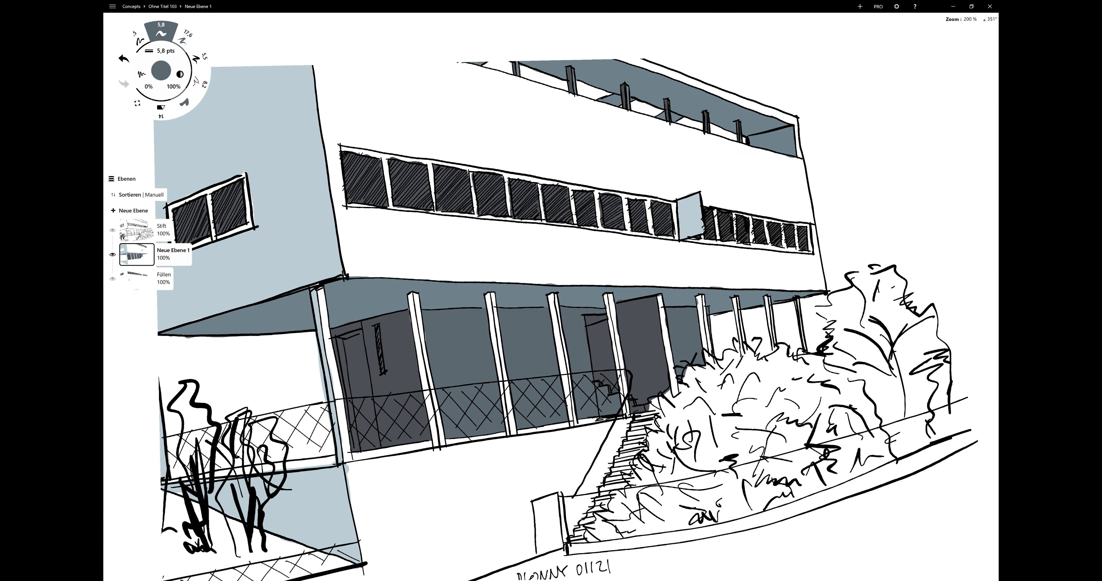
scroll(551, 297, "down", 3)
scroll(551, 297, "down", 2)
left_click(161, 71)
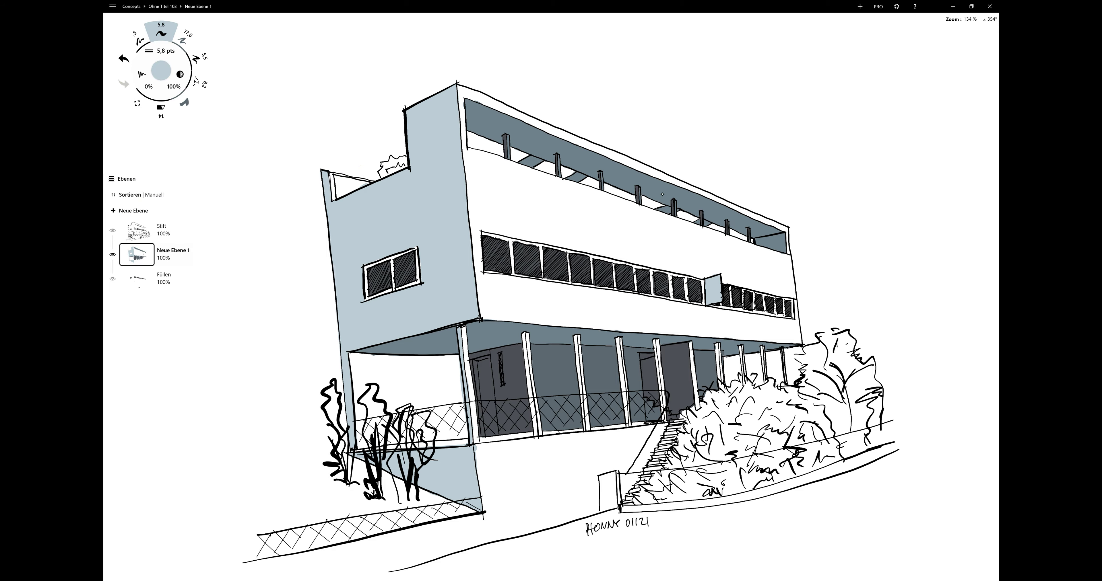
scroll(528, 442, "up", 3)
scroll(527, 442, "up", 2)
left_click(160, 70)
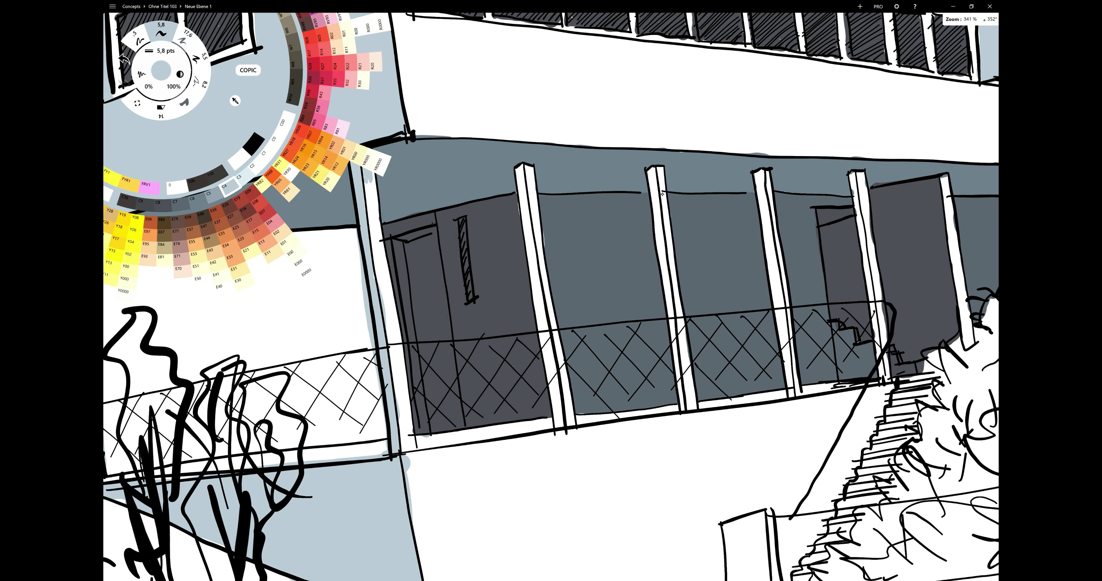
left_click(248, 163)
left_click_drag(370, 162, 403, 453)
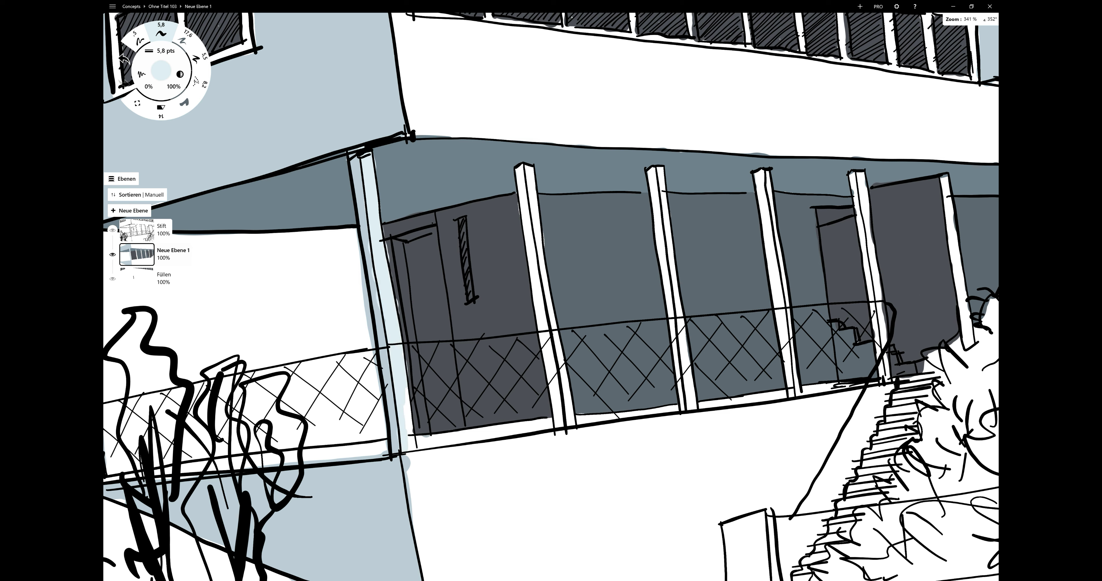
left_click_drag(406, 387, 411, 453)
left_click_drag(532, 188, 568, 425)
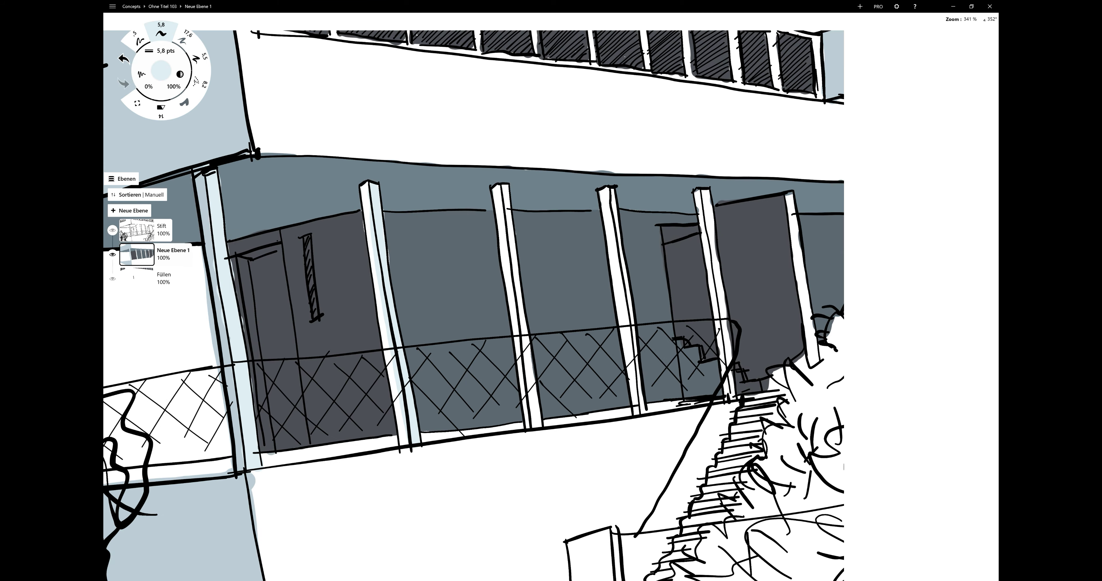
left_click_drag(439, 196, 475, 436)
Paint light blue-grey highlights down the remaining colonnade columns, undoing one stray stroke.
key("ctrl+z")
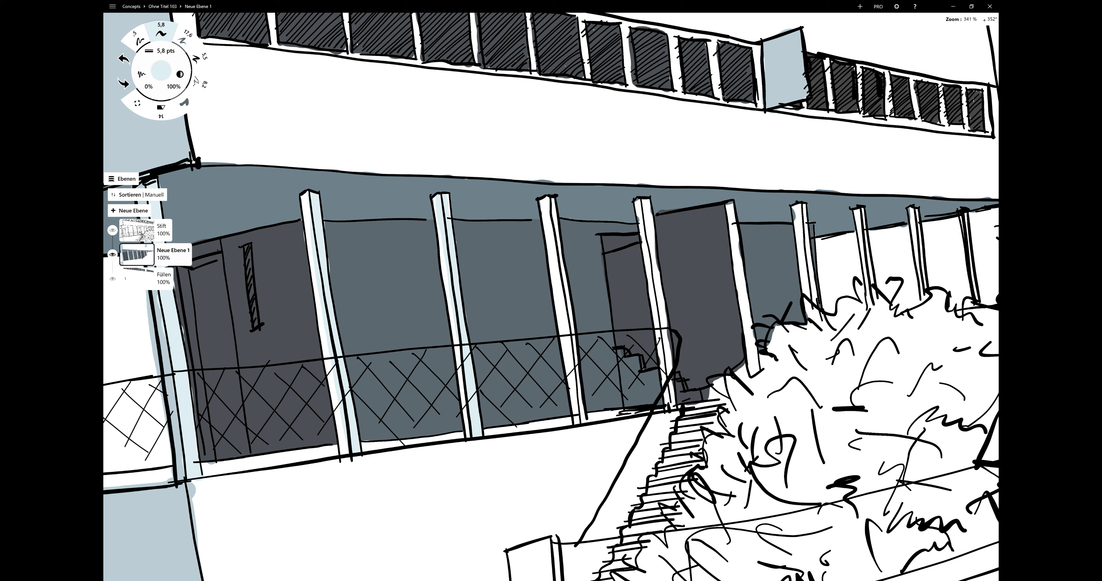
left_click_drag(552, 228, 582, 424)
left_click_drag(641, 201, 672, 409)
left_click_drag(556, 300, 321, 329)
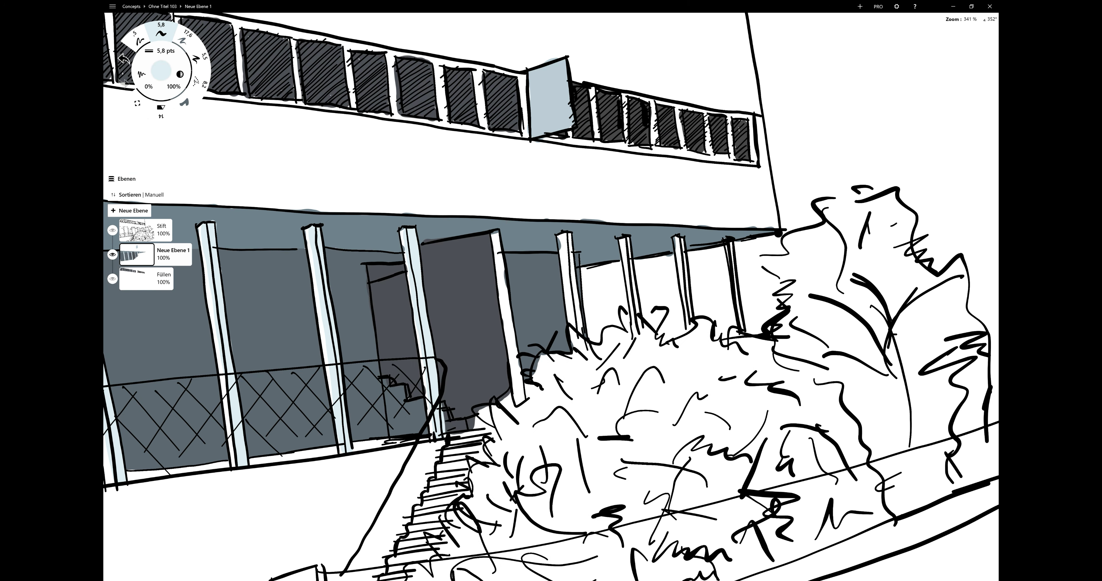
left_click_drag(499, 284, 516, 384)
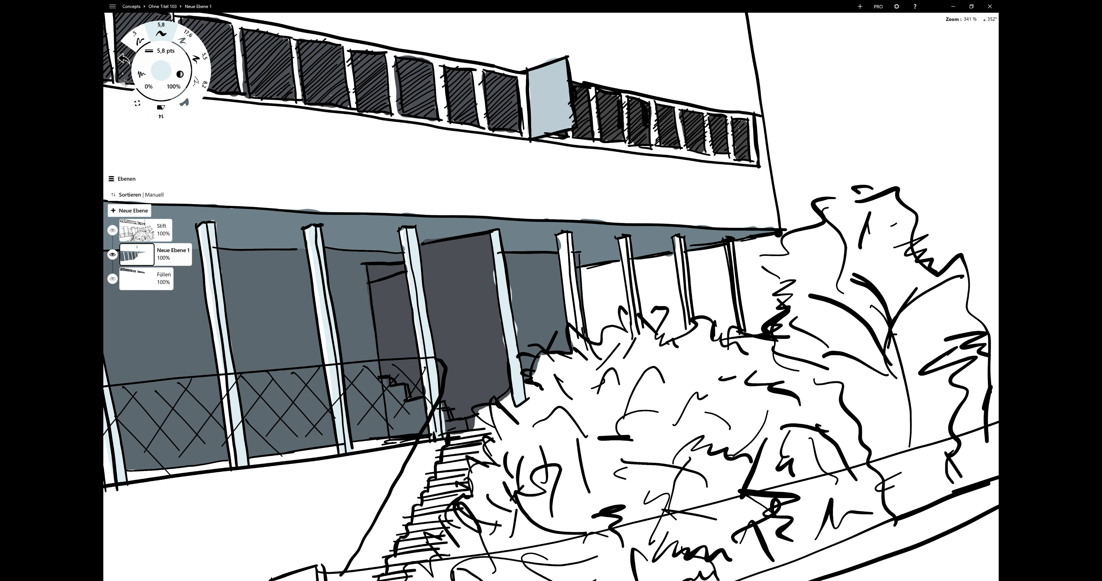
left_click_drag(572, 266, 579, 333)
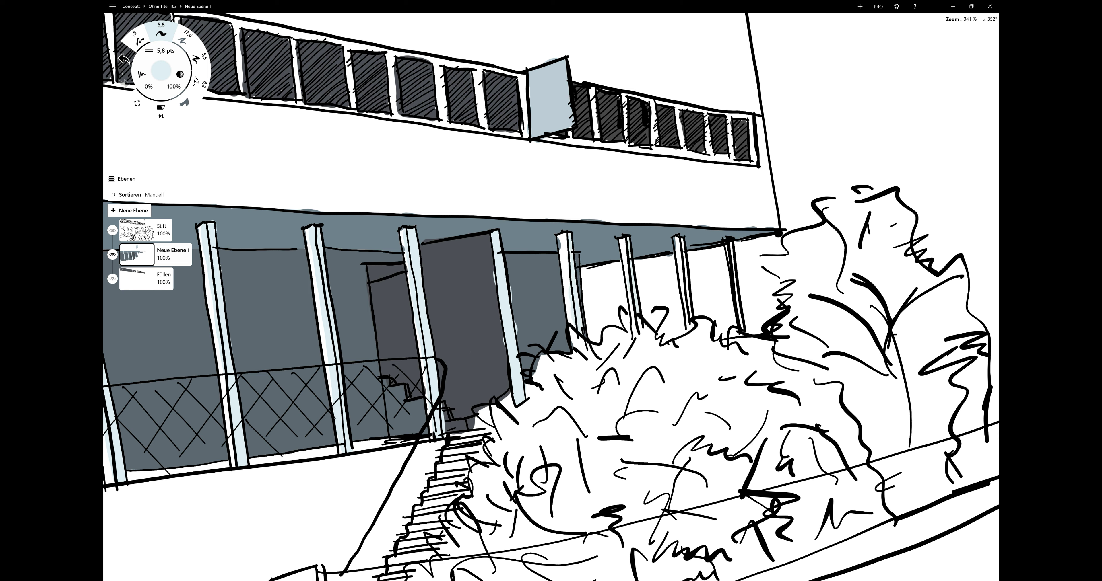
Shade two columns in mid grey-blue, then eyedrop the dark door colour.
left_click(160, 71)
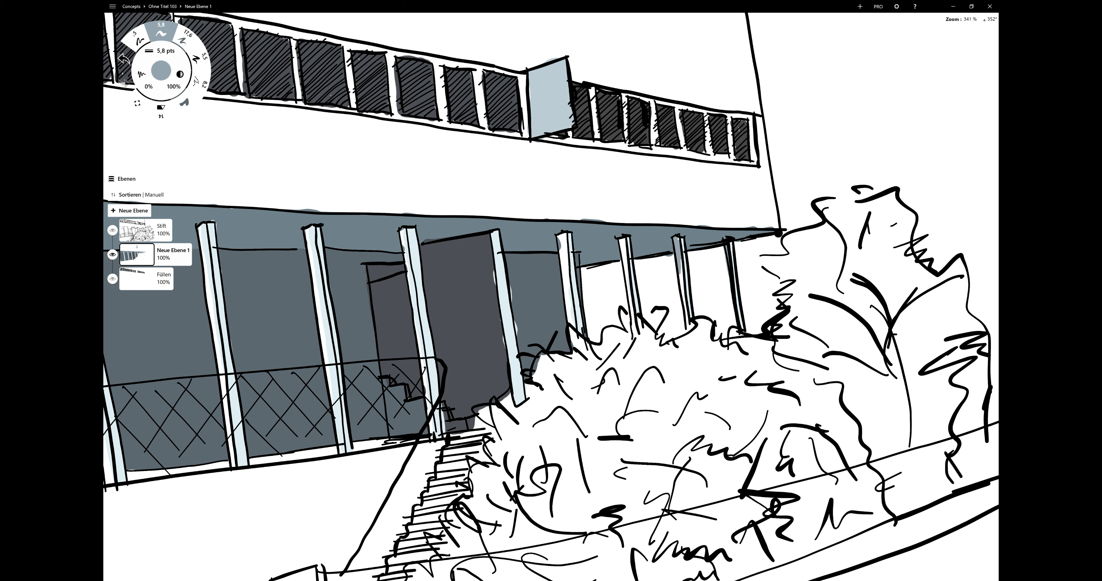
left_click_drag(677, 261, 685, 313)
left_click_drag(562, 251, 571, 327)
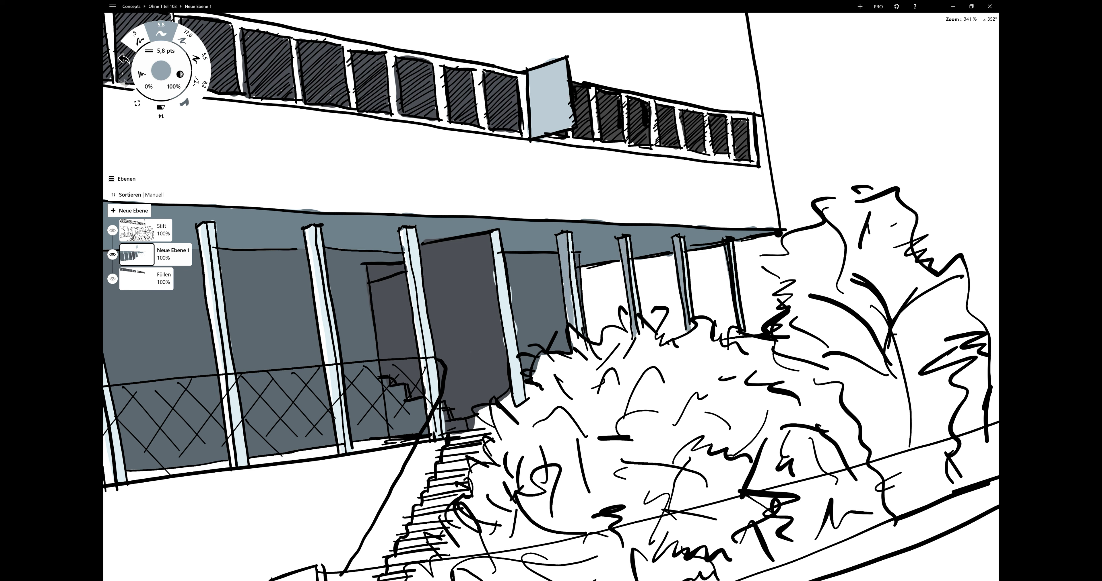
left_click(471, 281)
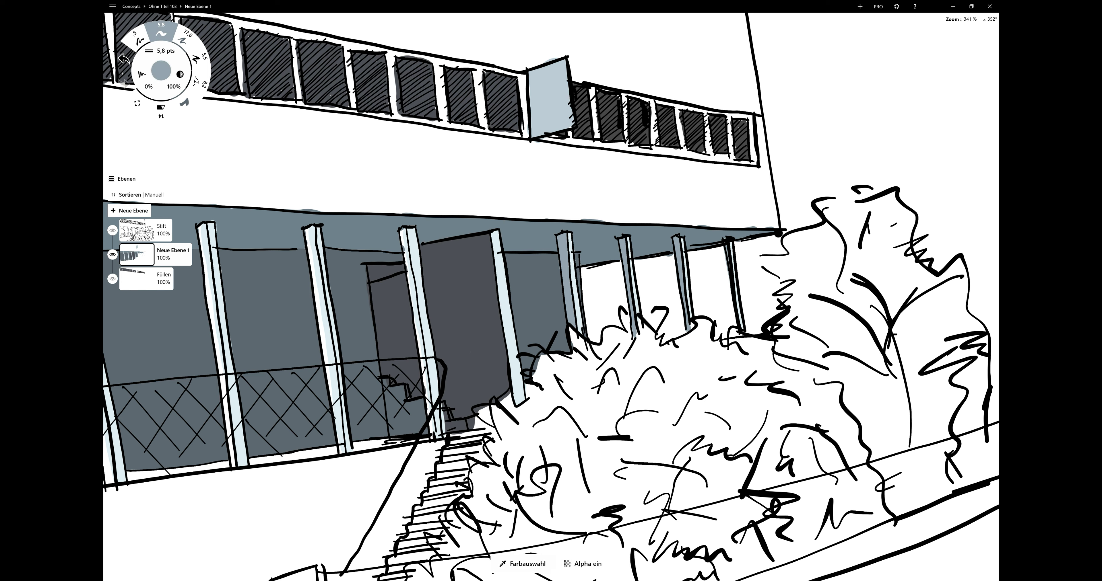
With a 3,3 pt brush, shade the pillar edge, lower facade panel edge and both stair flights.
left_click_drag(414, 292, 431, 434)
left_click(162, 51)
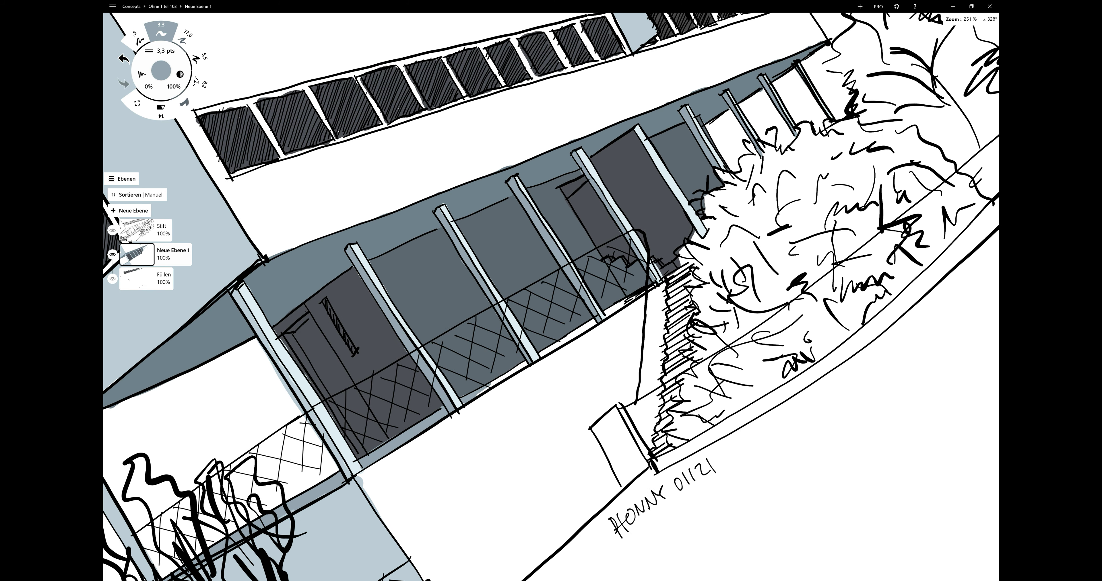
left_click_drag(492, 384, 695, 261)
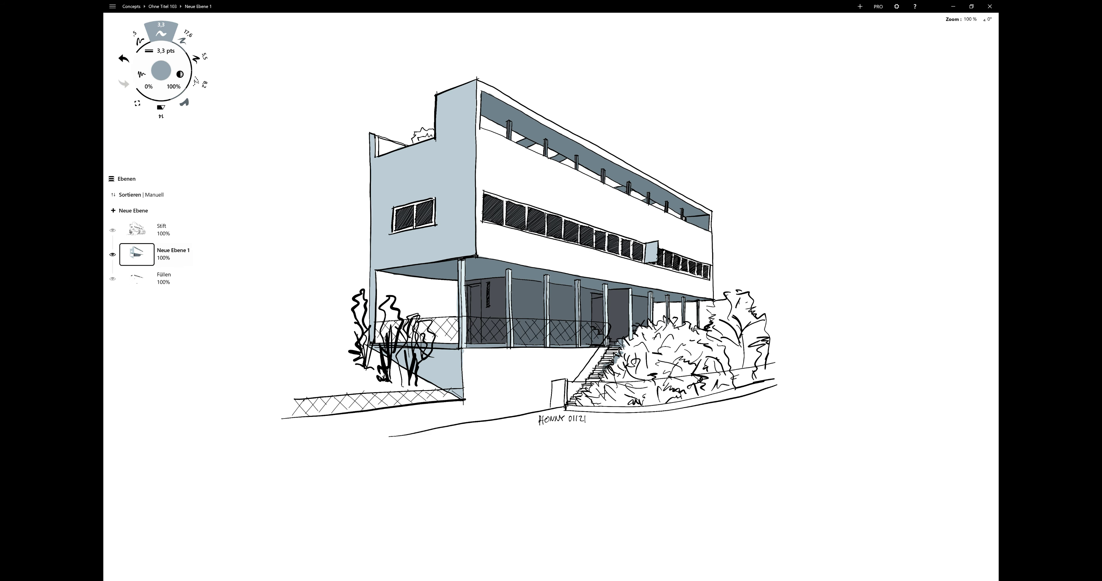
mouse_move(606, 374)
left_mouse_down()
mouse_move(571, 405)
mouse_move(593, 403)
left_mouse_up()
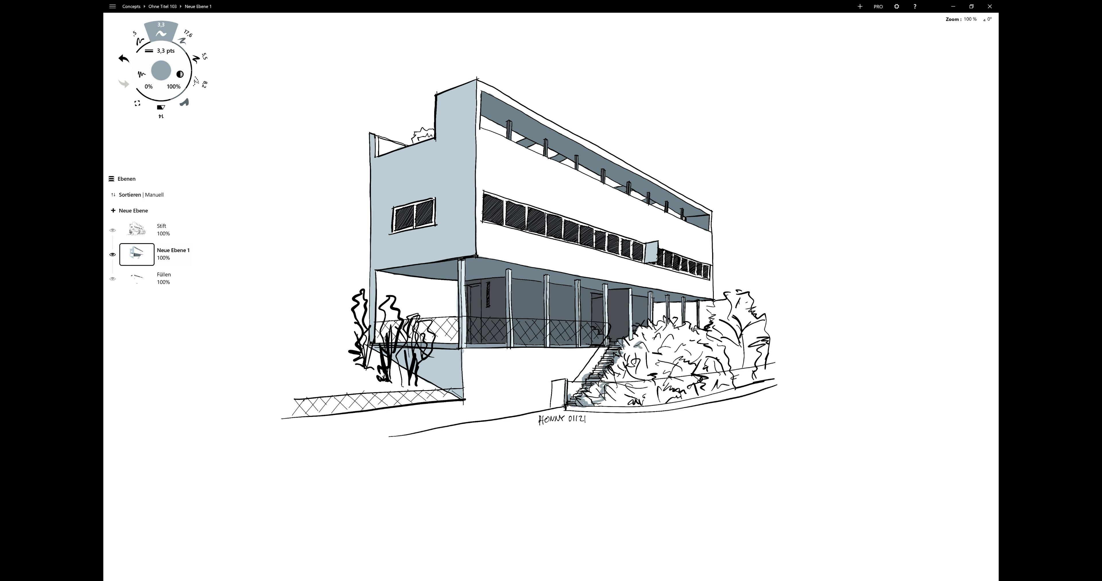
left_click_drag(592, 355, 566, 384)
On a new layer, sketch the dark grey cast shadow outline and strokes around the railing.
left_click(134, 211)
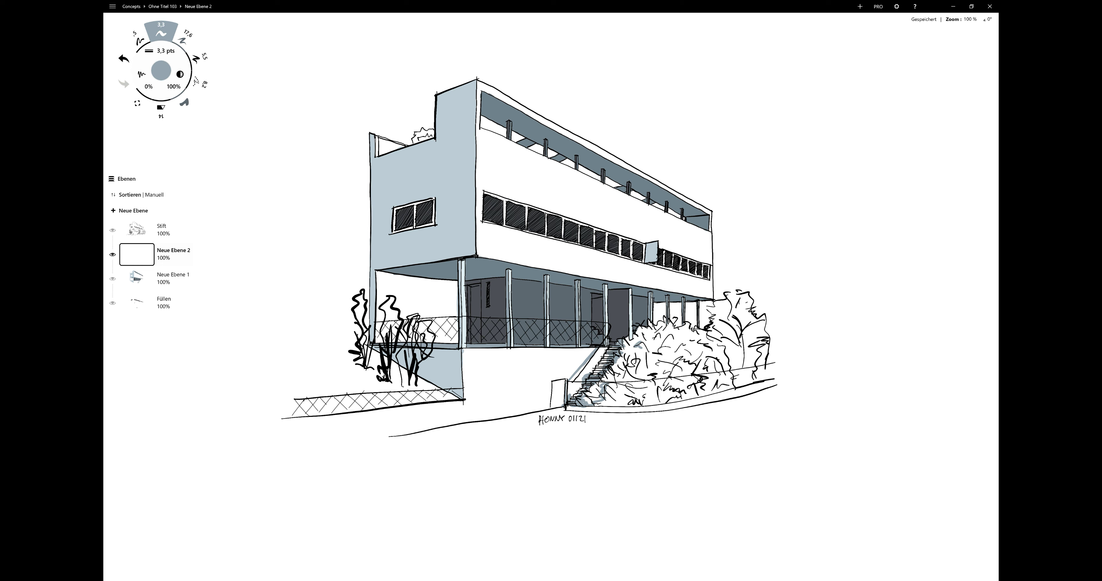
left_click(161, 71)
left_click(201, 180)
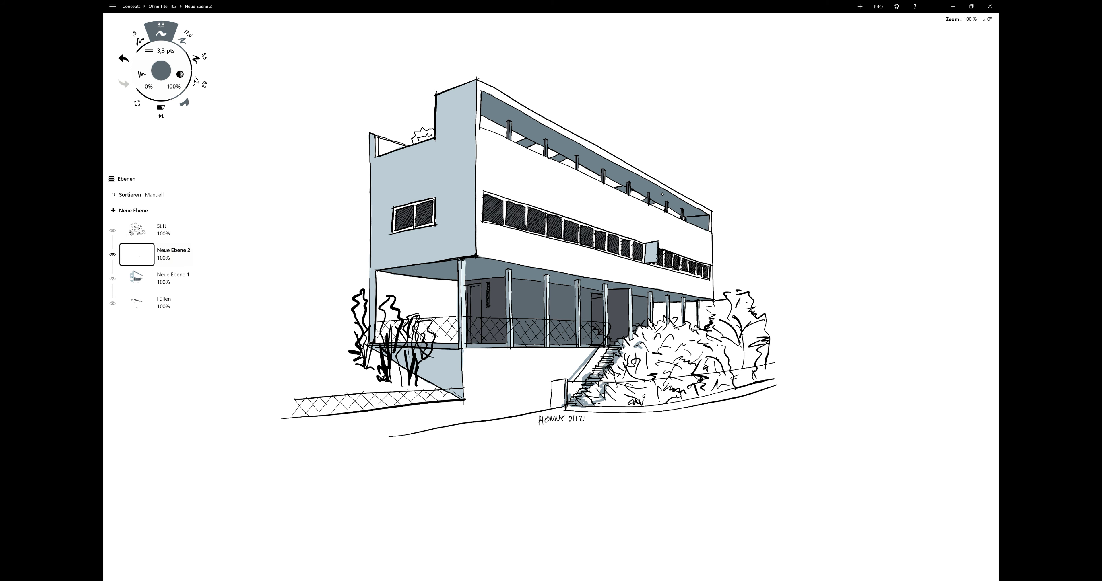
left_click_drag(461, 400, 336, 342)
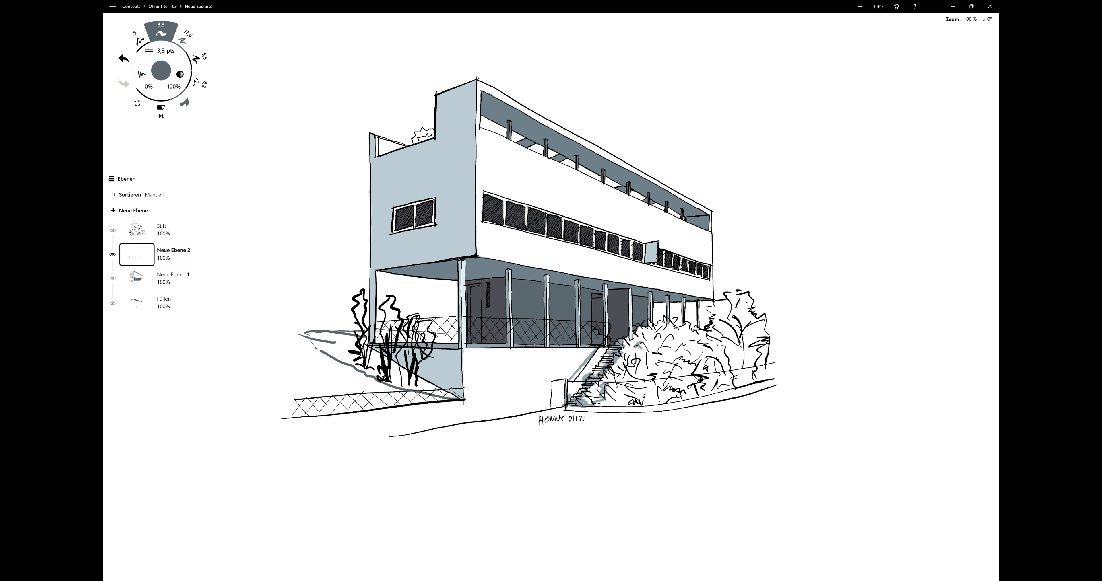
mouse_move(318, 333)
left_mouse_down()
mouse_move(450, 334)
mouse_move(318, 333)
left_mouse_up()
left_click_drag(302, 333, 349, 365)
mouse_move(268, 309)
left_mouse_down()
mouse_move(324, 367)
mouse_move(433, 390)
mouse_move(219, 321)
mouse_move(355, 319)
left_mouse_up()
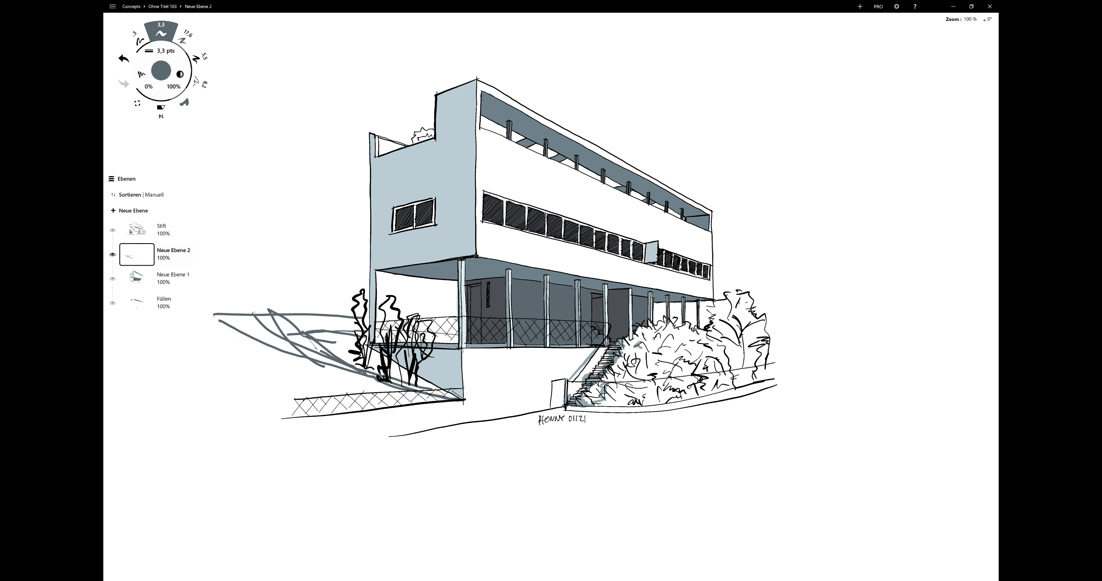
mouse_move(207, 305)
left_mouse_down()
mouse_move(361, 320)
mouse_move(363, 311)
mouse_move(422, 344)
left_mouse_up()
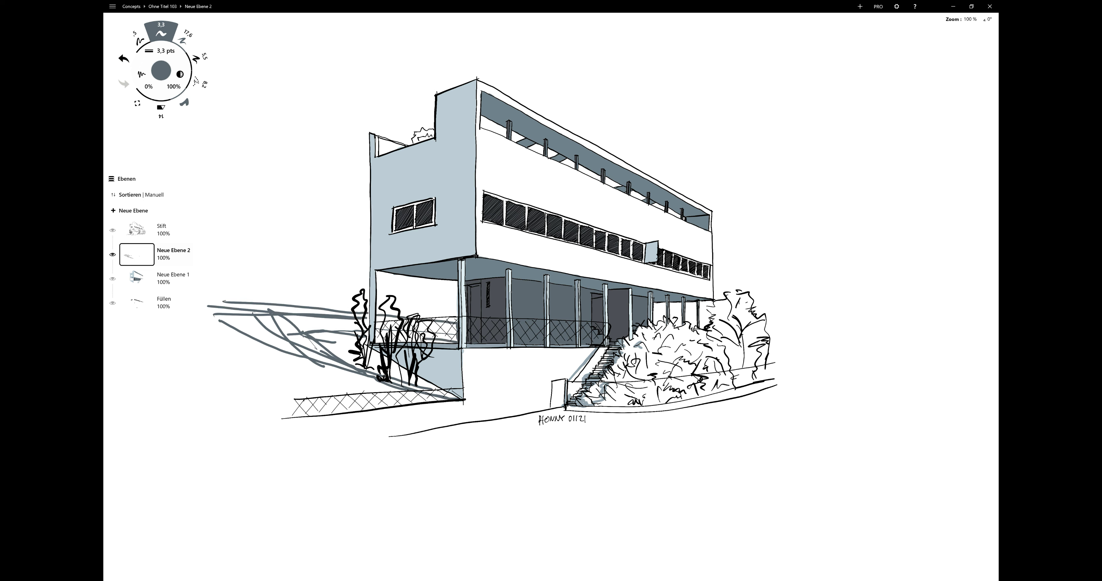
mouse_move(377, 317)
left_mouse_down()
mouse_move(378, 340)
mouse_move(394, 315)
mouse_move(425, 329)
left_mouse_up()
left_click_drag(394, 323, 409, 320)
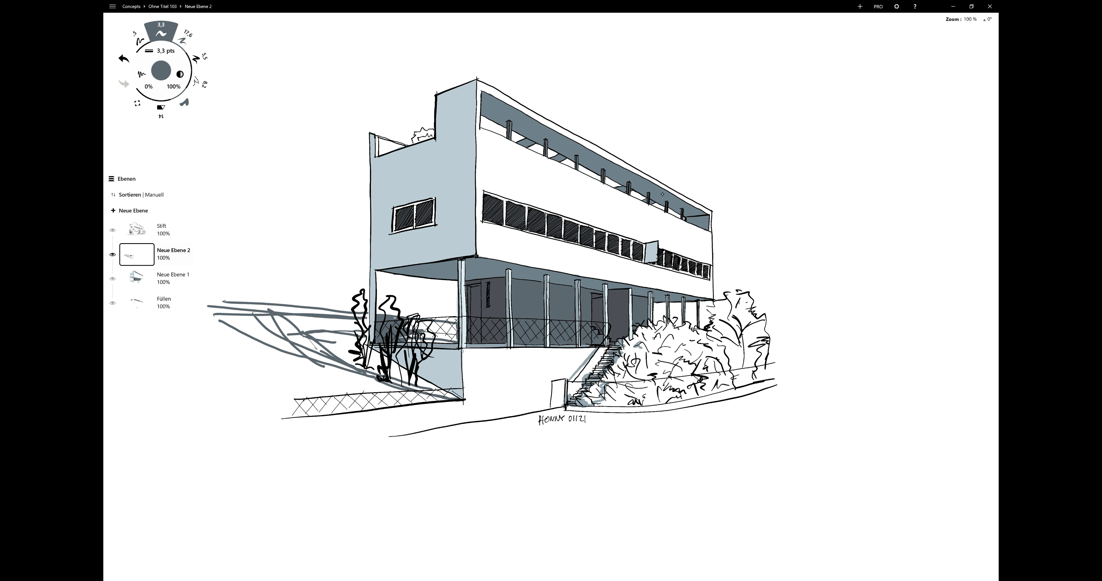
With a 5,8 pt brush, lay in and fill the long cast shadow, darkening its left tip.
left_click(166, 51)
left_click_drag(225, 70, 224, 70)
left_click_drag(402, 340, 454, 323)
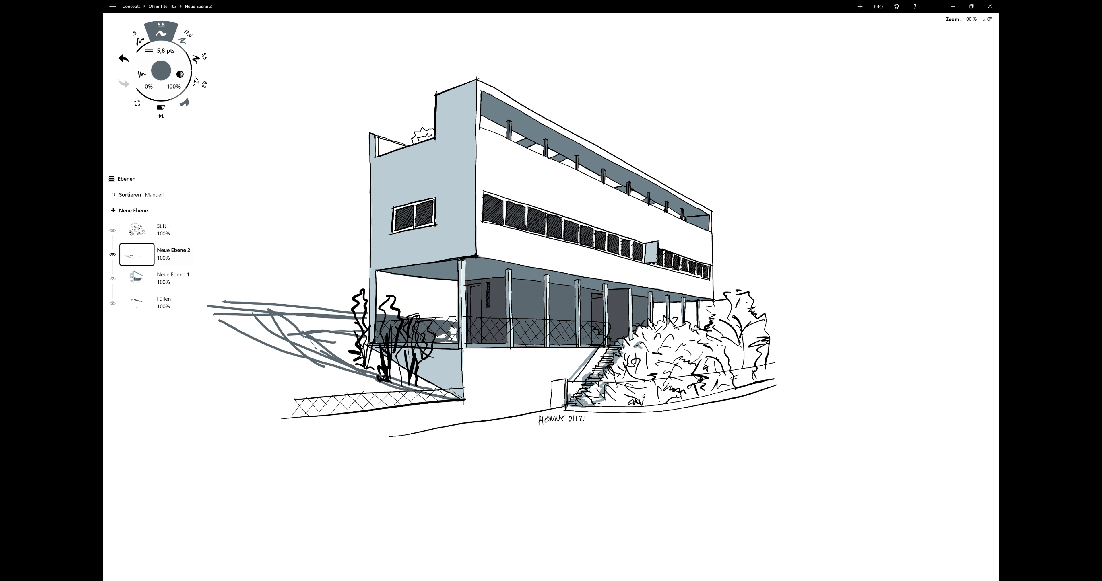
left_click_drag(198, 309, 457, 398)
left_click_drag(391, 364, 434, 386)
mouse_move(364, 346)
left_mouse_down()
mouse_move(406, 367)
mouse_move(366, 319)
left_mouse_up()
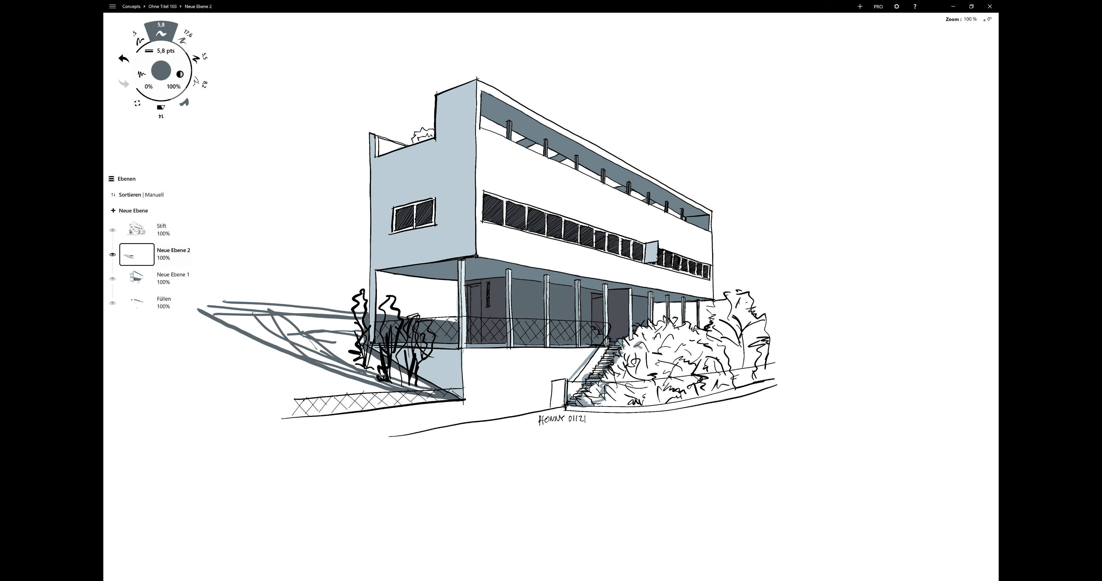
left_click_drag(428, 256, 481, 273)
mouse_move(238, 316)
left_mouse_down()
mouse_move(277, 322)
mouse_move(270, 329)
mouse_move(304, 321)
mouse_move(417, 330)
left_mouse_up()
left_click_drag(280, 338, 331, 347)
mouse_move(313, 369)
left_mouse_down()
mouse_move(362, 346)
mouse_move(362, 334)
mouse_move(417, 340)
left_mouse_up()
mouse_move(357, 363)
left_mouse_down()
mouse_move(417, 395)
mouse_move(426, 385)
mouse_move(409, 365)
left_mouse_up()
Fill the light and white streaks in the shadow among the plants.
mouse_move(413, 401)
left_mouse_down()
mouse_move(448, 393)
mouse_move(438, 387)
left_mouse_up()
left_click_drag(406, 353, 420, 375)
left_click_drag(418, 368, 448, 393)
left_click_drag(440, 385, 467, 400)
left_click_drag(466, 397, 488, 411)
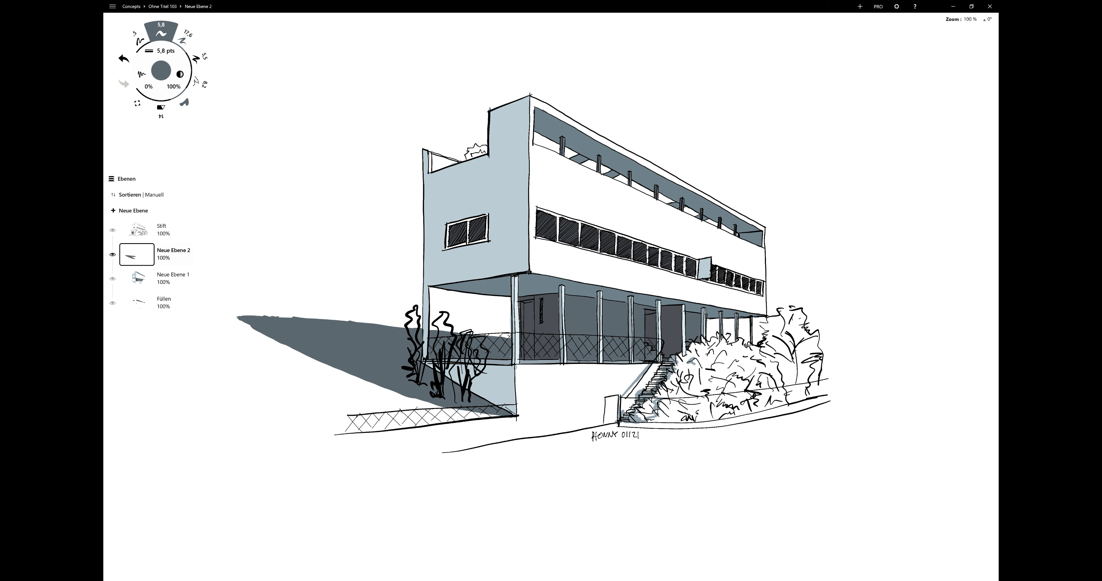
Smooth the shadow's top edge and extend its left tip with a tapered upper extension.
left_click_drag(233, 317, 417, 328)
left_click_drag(252, 317, 228, 316)
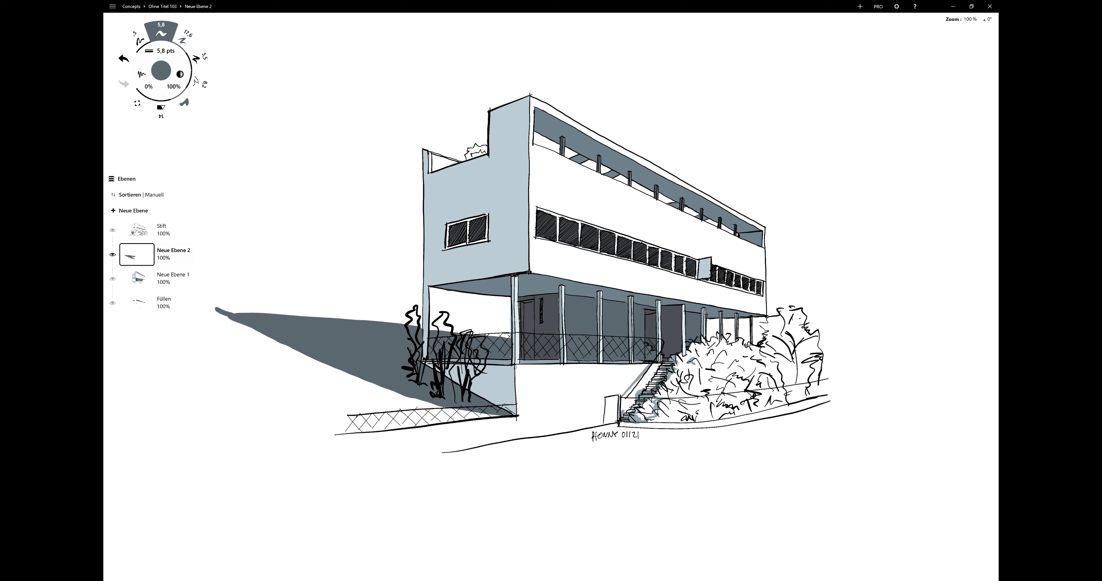
mouse_move(206, 301)
left_mouse_down()
mouse_move(227, 319)
mouse_move(235, 299)
mouse_move(252, 312)
mouse_move(195, 295)
left_mouse_up()
left_click_drag(251, 330, 324, 364)
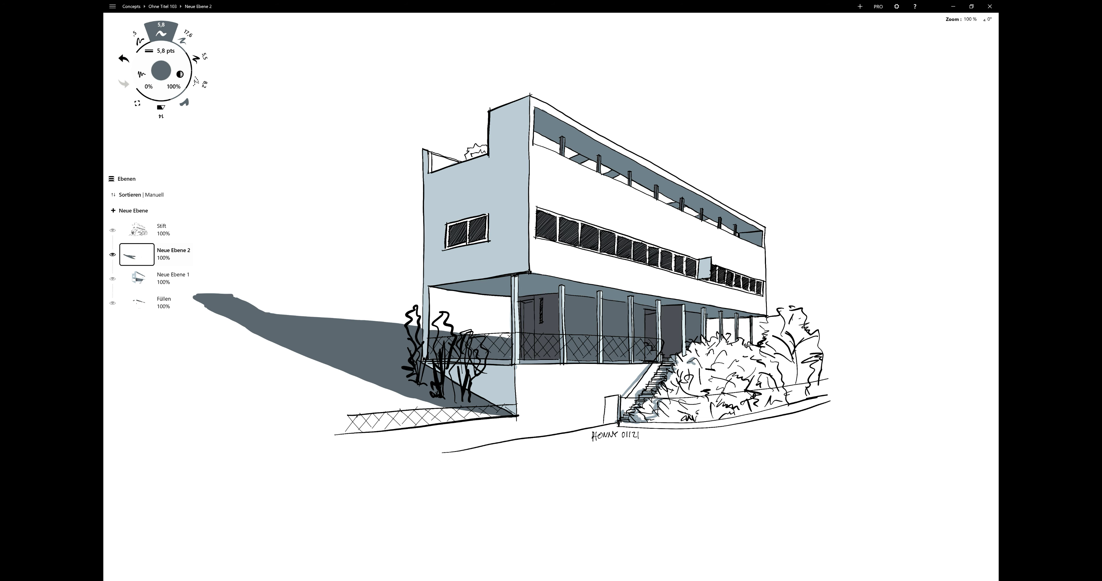
mouse_move(306, 303)
left_mouse_down()
mouse_move(335, 319)
mouse_move(330, 309)
mouse_move(382, 314)
left_mouse_up()
left_click_drag(327, 317, 410, 322)
left_click_drag(323, 304, 299, 301)
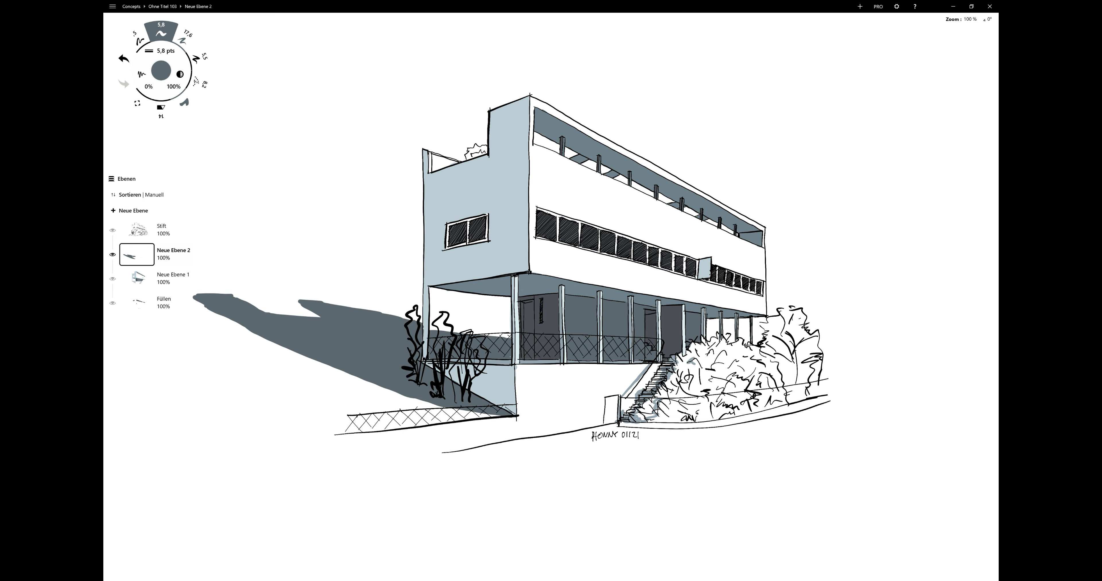
Undo the stray stroke and add a dark stroke beside the doorway.
scroll(512, 273, "down", 3)
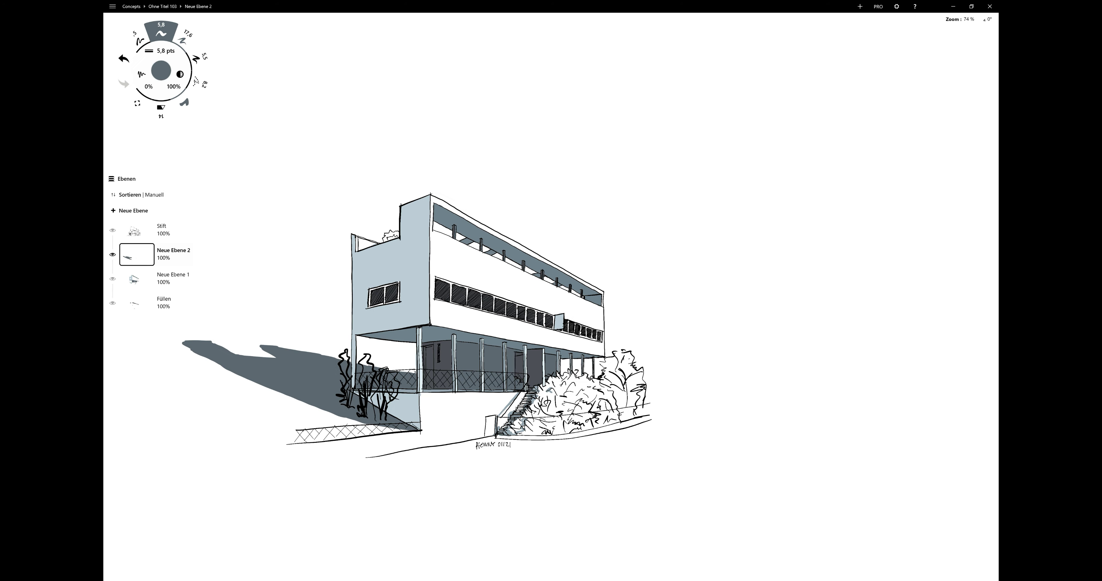
scroll(498, 361, "up", 3)
scroll(498, 361, "up", 3)
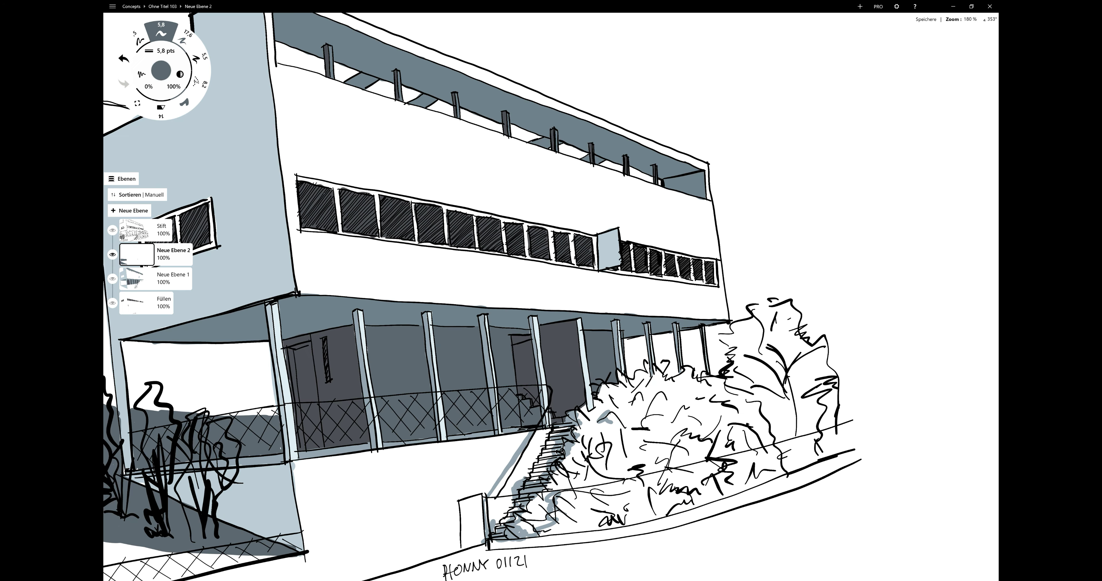
key("ctrl+z")
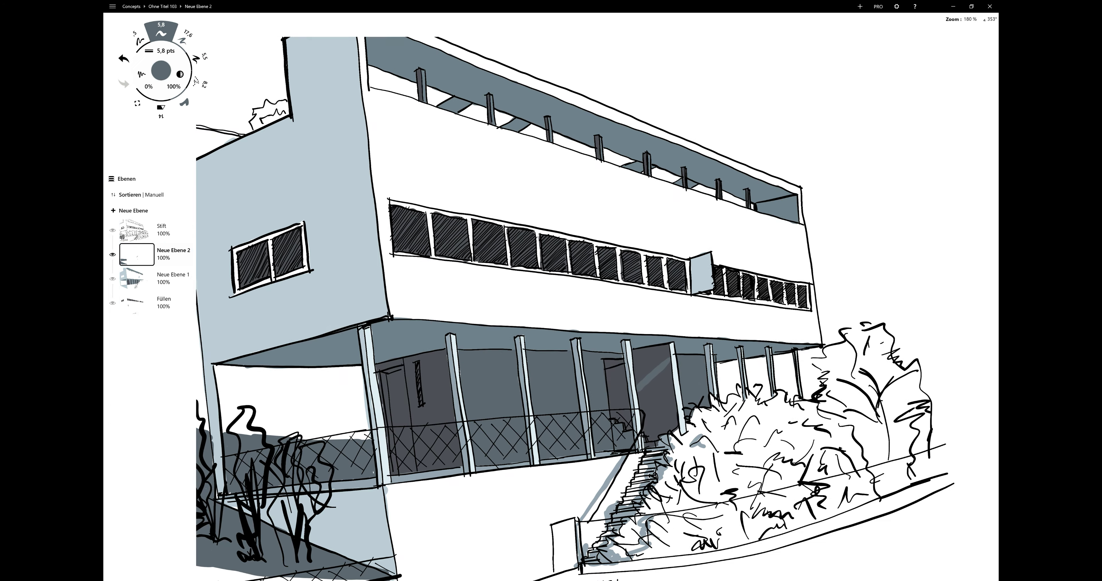
scroll(551, 297, "down", 3)
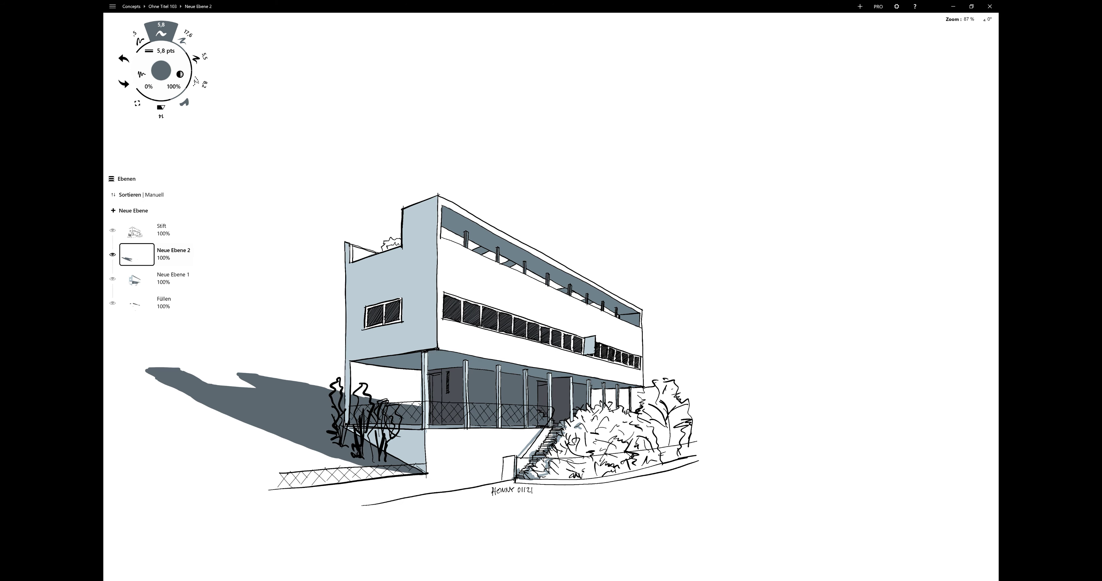
scroll(660, 191, "up", 3)
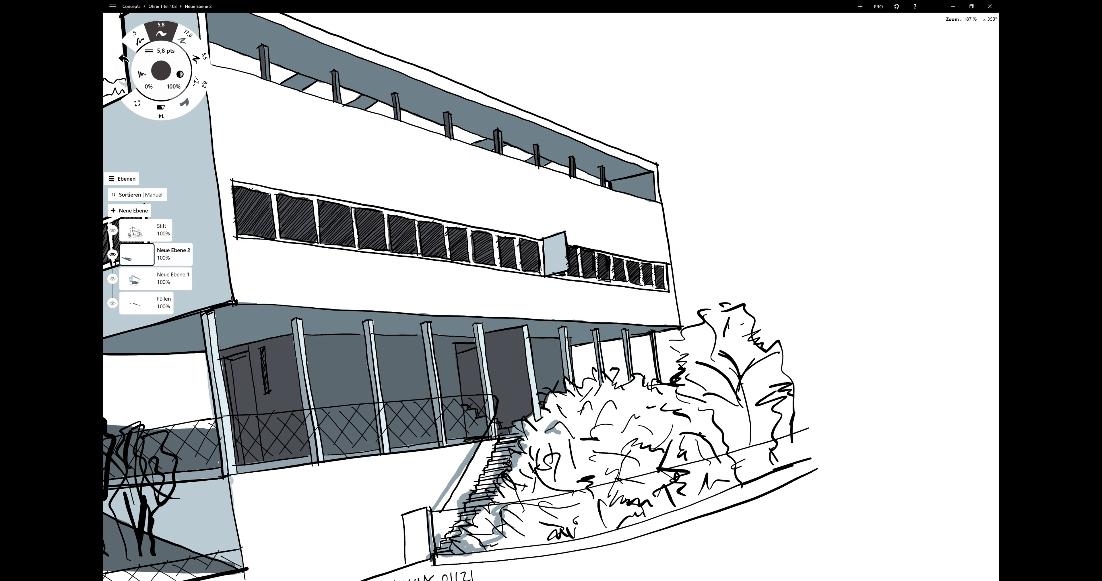
scroll(574, 417, "up", 5)
mouse_move(500, 301)
left_mouse_down()
mouse_move(451, 363)
mouse_move(489, 305)
left_mouse_up()
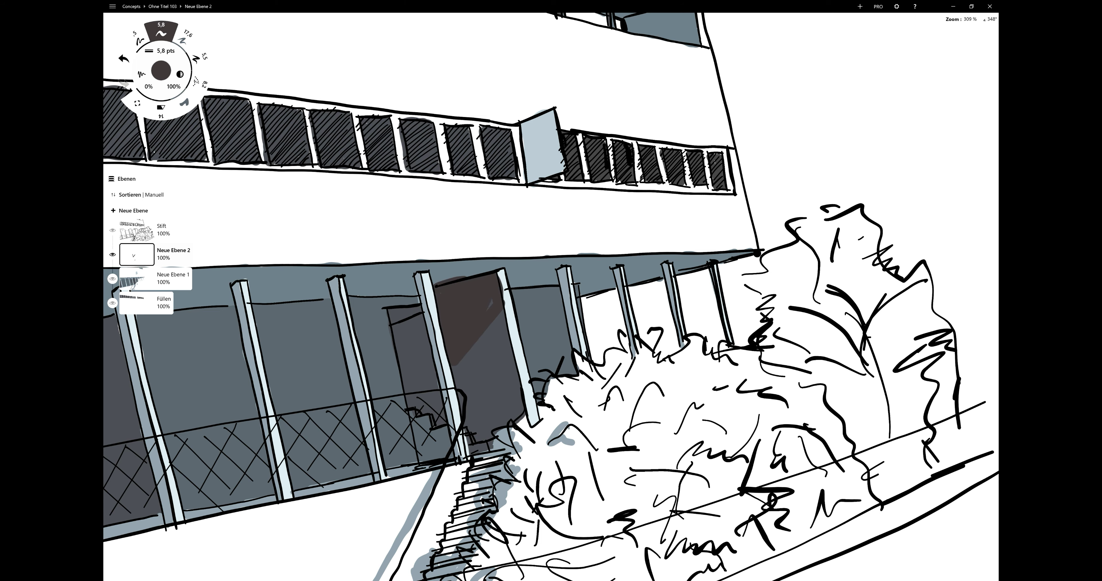
Darken the tops of each ground-floor column, from right to leftmost.
scroll(551, 296, "down", 10)
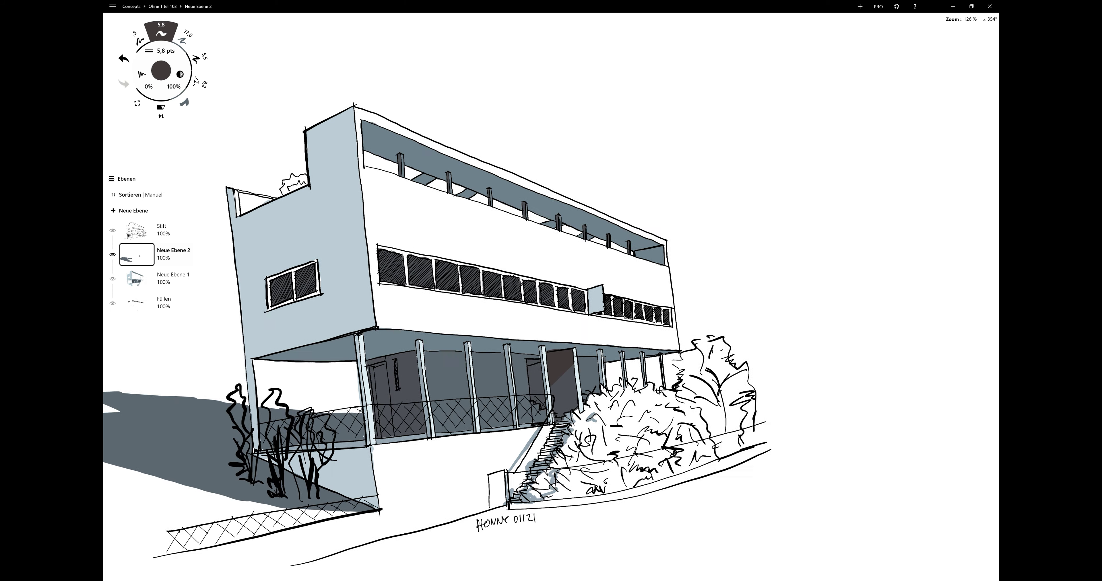
scroll(551, 297, "up", 10)
mouse_move(575, 307)
left_mouse_down()
mouse_move(576, 326)
mouse_move(490, 332)
left_mouse_up()
left_click_drag(370, 300, 373, 335)
left_click_drag(300, 300, 306, 340)
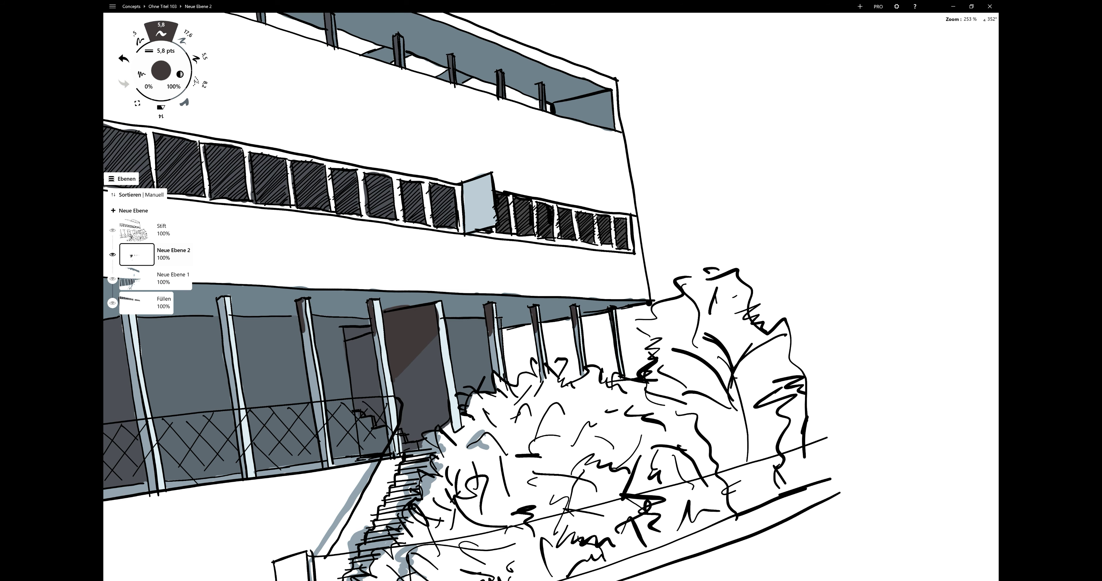
left_click_drag(221, 299, 226, 343)
mouse_move(129, 300)
left_mouse_down()
mouse_move(392, 275)
mouse_move(393, 328)
left_mouse_up()
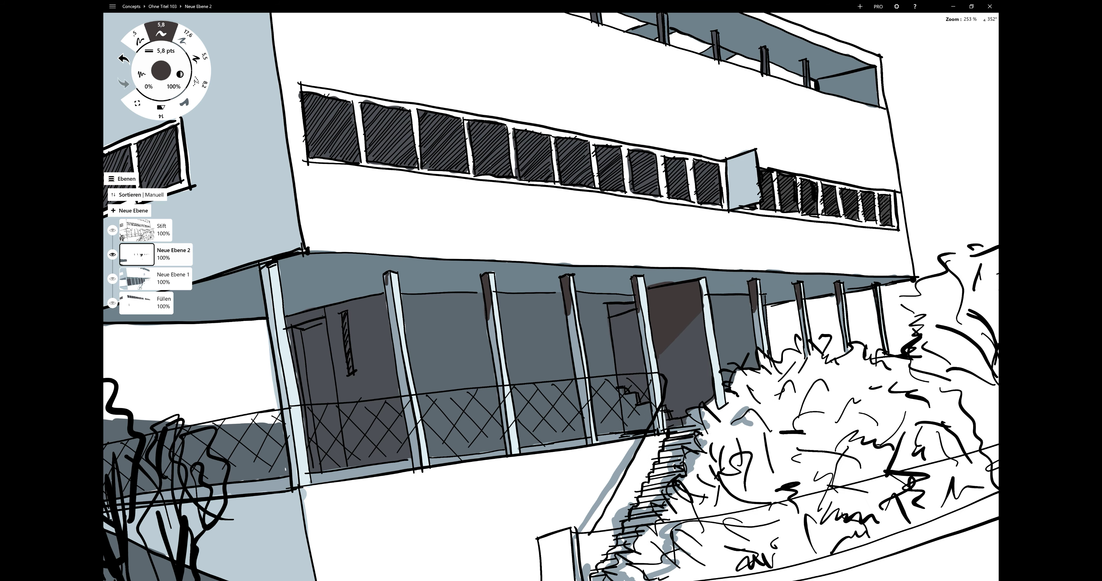
left_click_drag(264, 267, 269, 298)
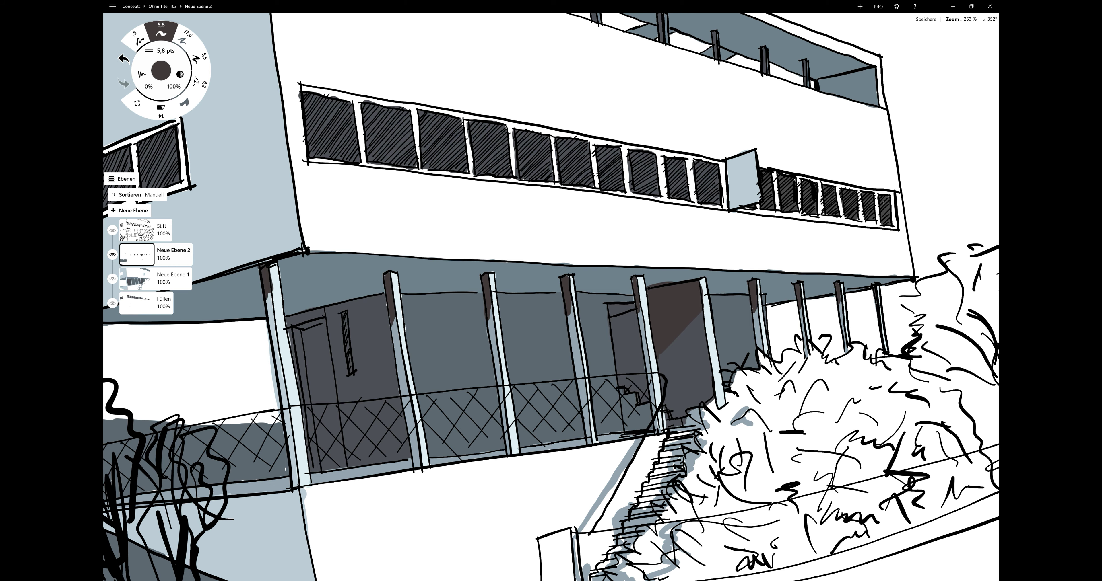
Add dark grey shading beneath the building.
scroll(551, 299, "down", 10)
scroll(471, 406, "up", 2)
scroll(470, 406, "up", 2)
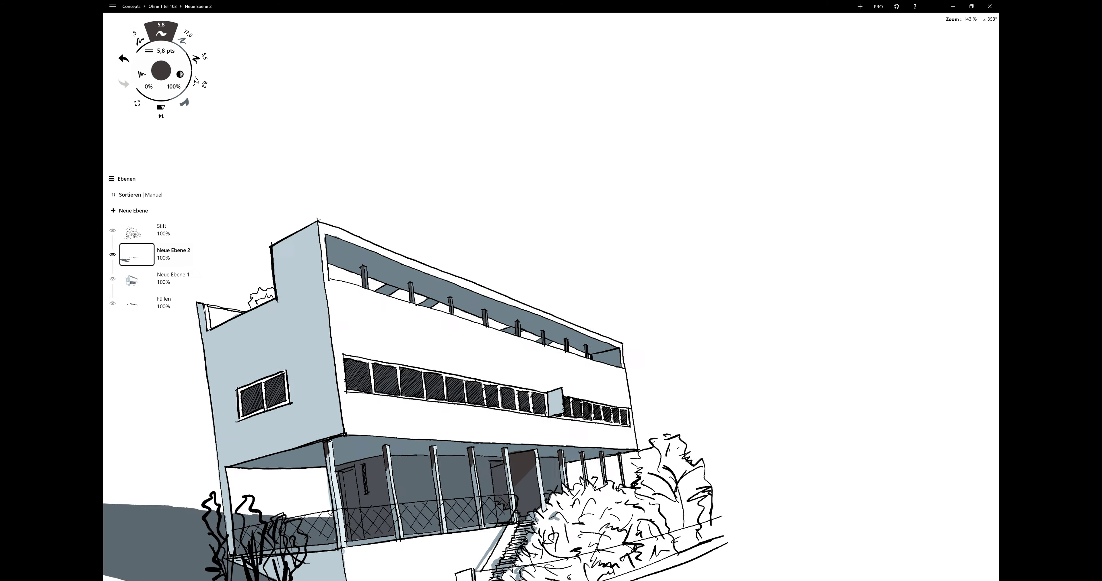
scroll(471, 406, "up", 1)
scroll(471, 406, "up", 1)
left_click_drag(428, 385, 428, 323)
Paint dark shading over the light band, beam lower edge and grey triangle under the overhang.
left_click_drag(325, 488, 710, 303)
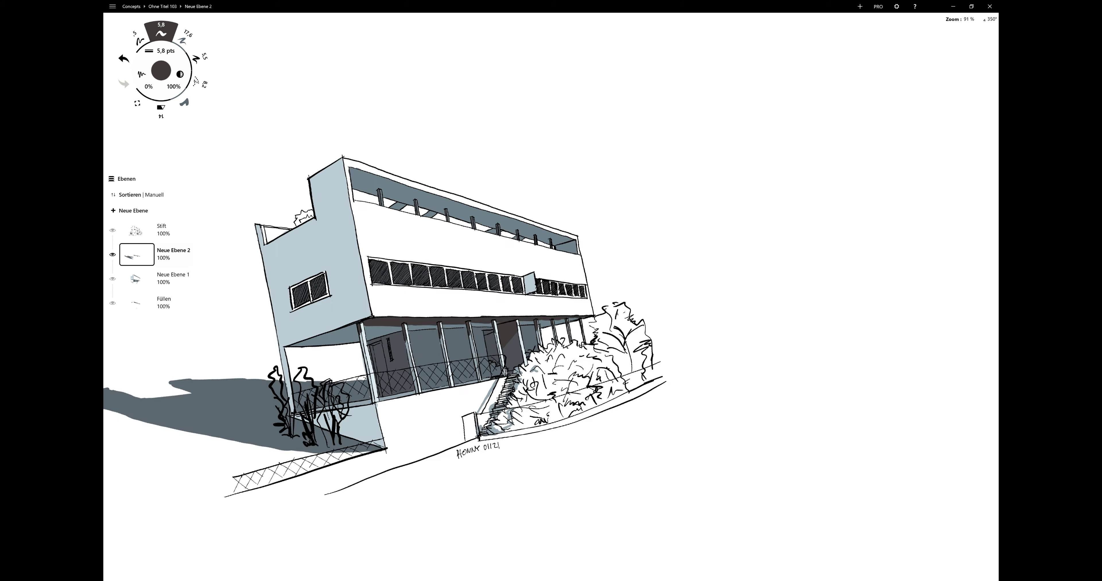
left_click_drag(417, 348, 636, 248)
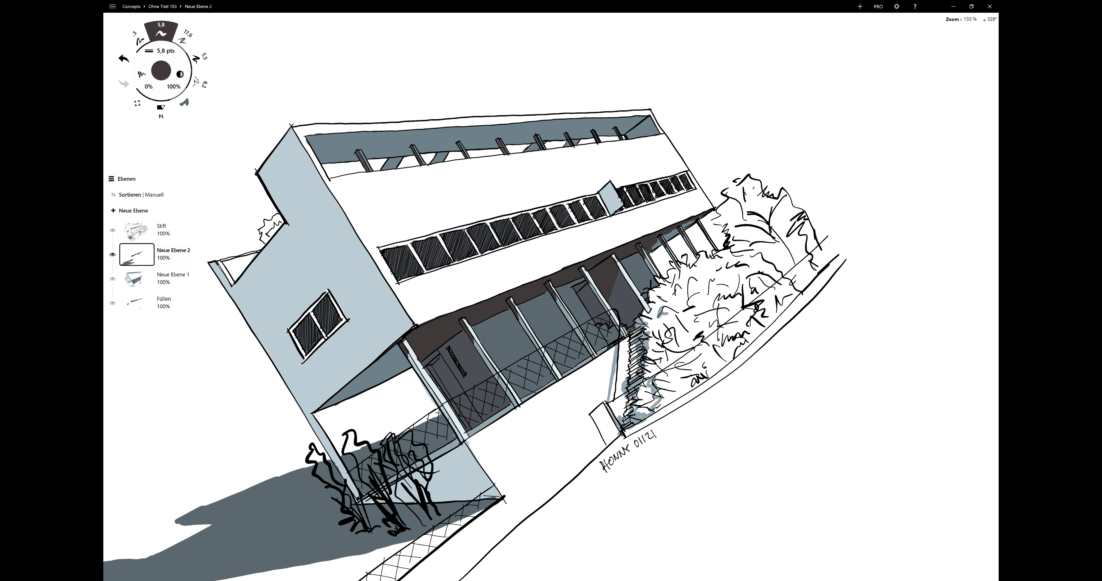
mouse_move(397, 345)
left_mouse_down()
mouse_move(325, 407)
mouse_move(409, 366)
mouse_move(402, 351)
left_mouse_up()
left_click_drag(359, 387, 401, 354)
scroll(475, 342, "down", 5)
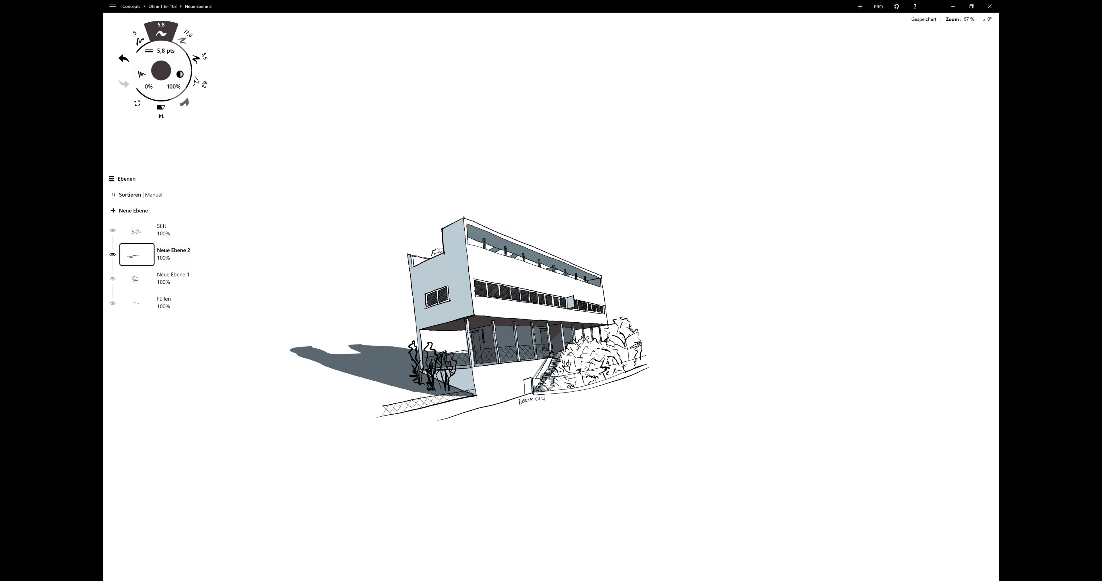
scroll(662, 194, "up", 3)
Add a new layer below Füllen and paint light blue-grey highlights around the first window.
key("ctrl+shift+n")
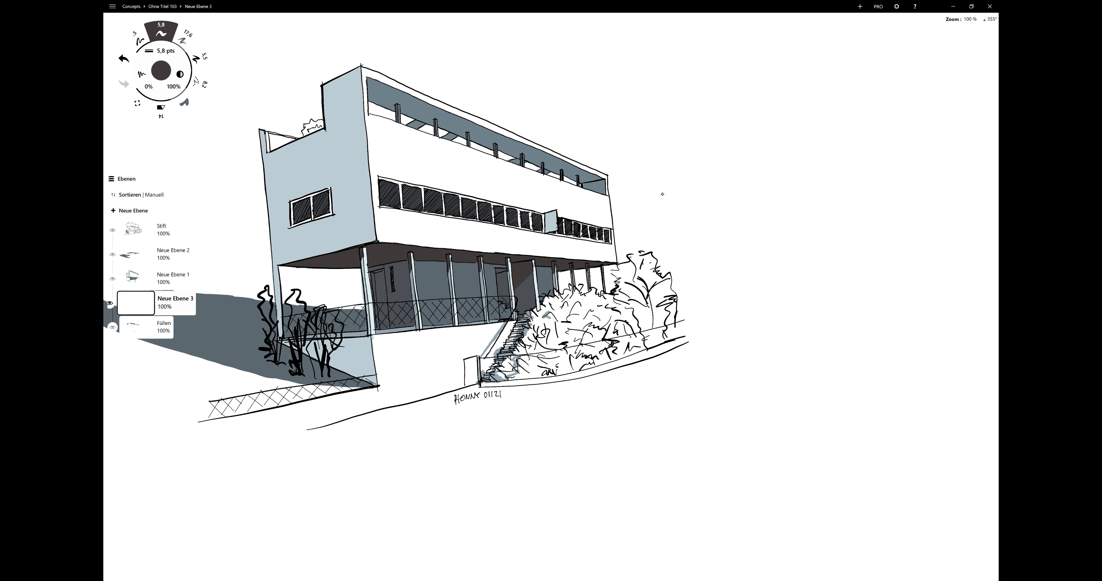
left_click_drag(137, 303, 137, 327)
left_click(161, 70)
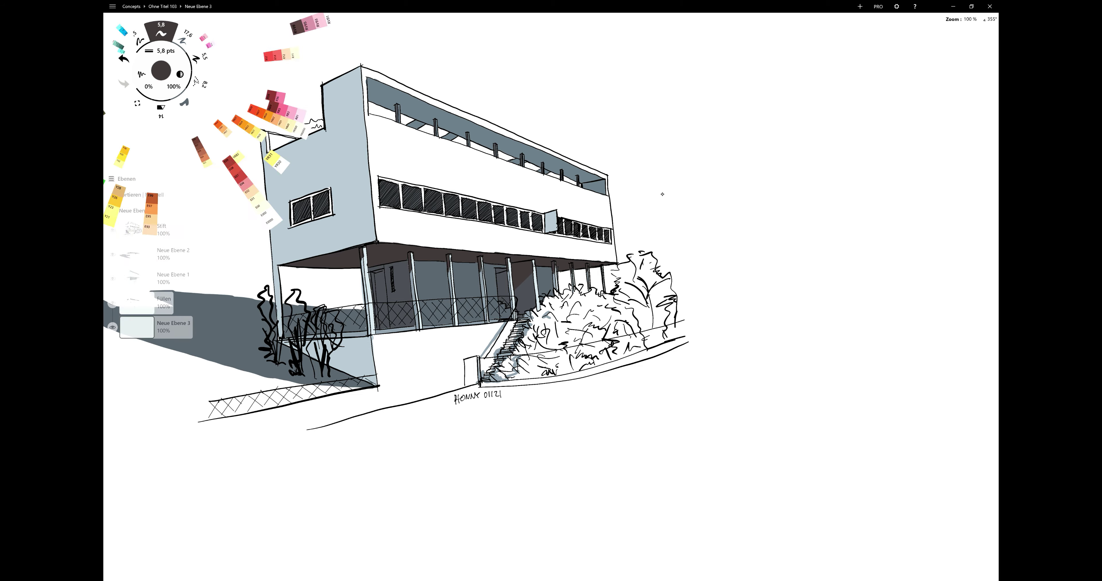
scroll(663, 194, "up", 5)
scroll(662, 194, "up", 3)
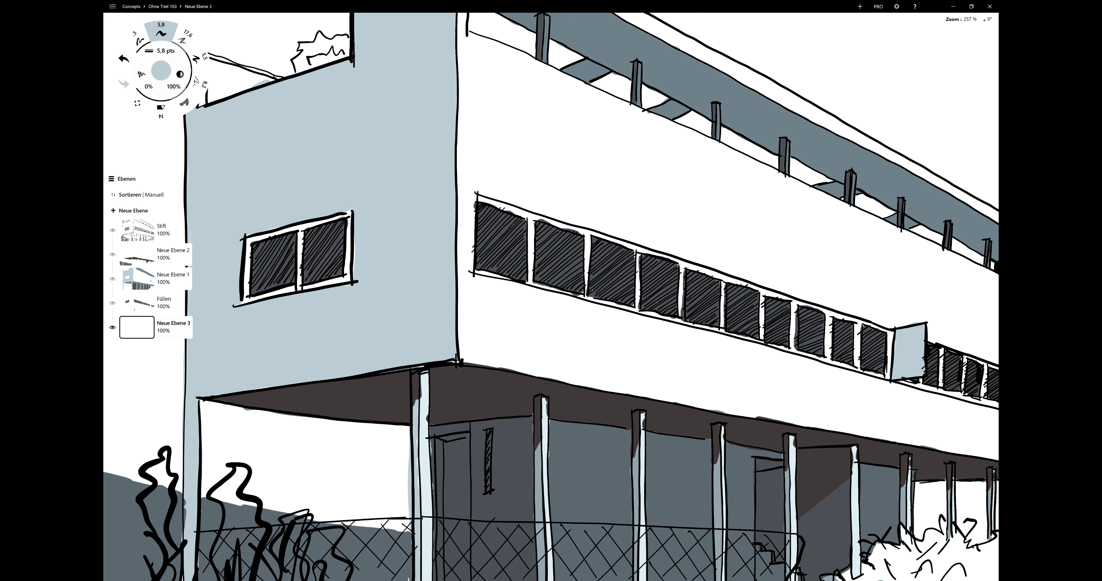
left_click_drag(300, 231, 300, 274)
left_click_drag(349, 227, 257, 295)
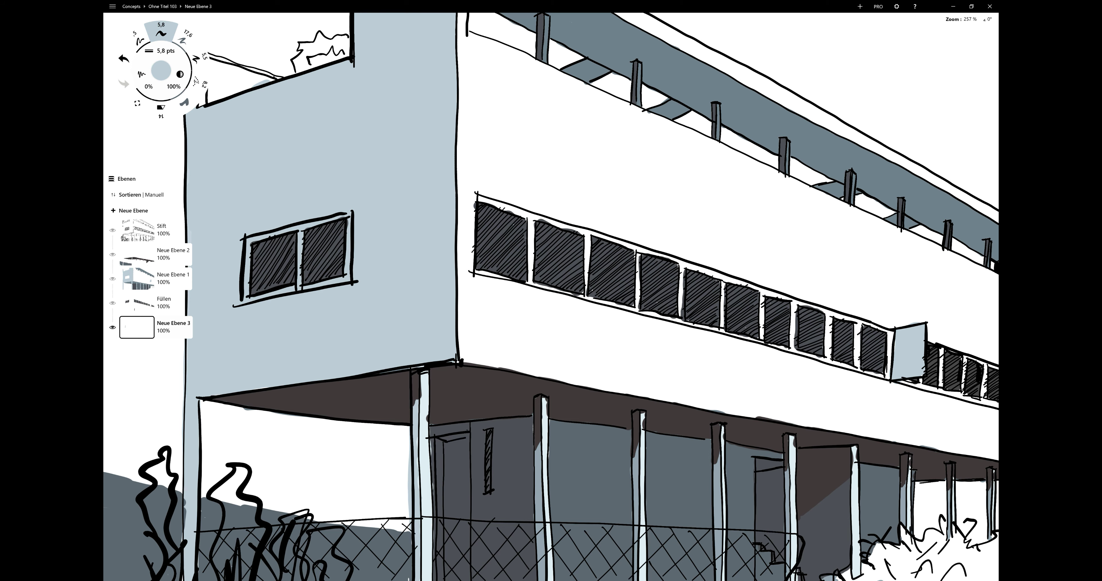
left_click_drag(642, 214, 597, 275)
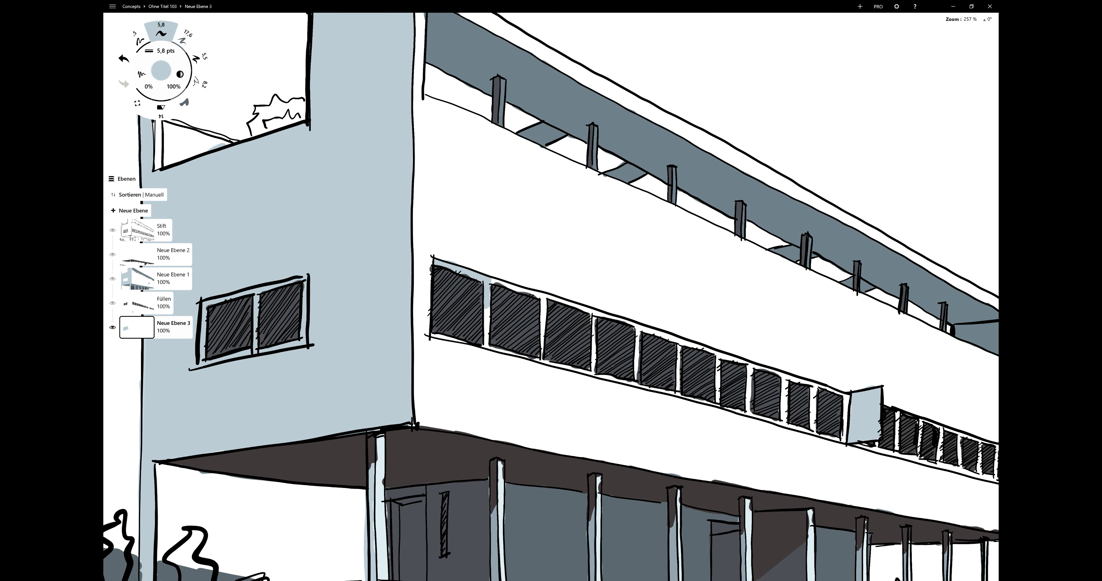
With the wall's light blue-grey, highlight the top and bottom edges of the whole window band.
left_click(161, 71)
left_click(235, 100)
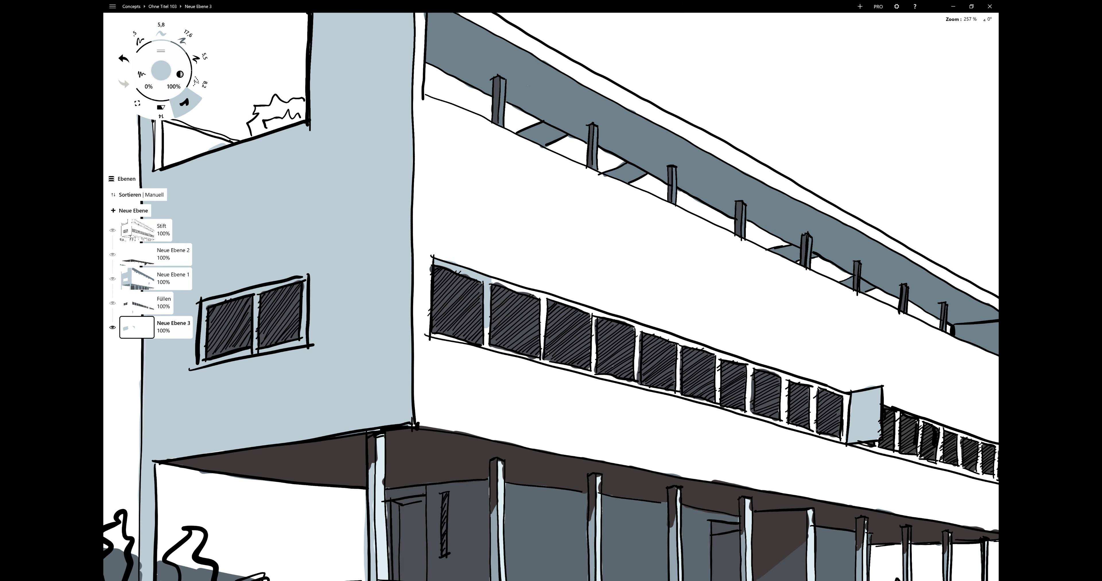
mouse_move(492, 280)
left_mouse_down()
mouse_move(828, 387)
mouse_move(845, 424)
left_mouse_up()
left_click_drag(500, 355, 820, 436)
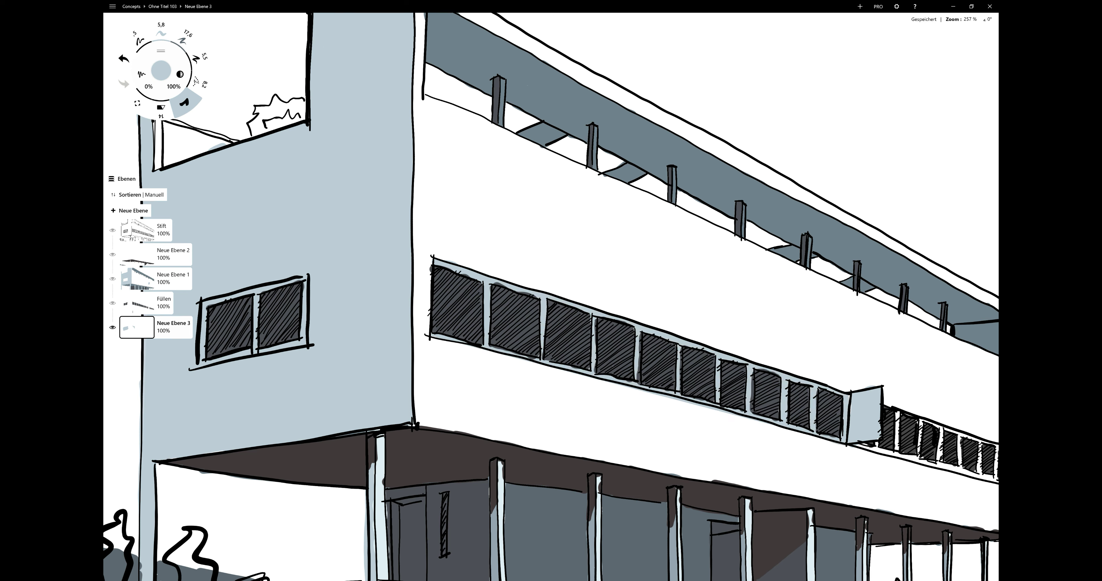
scroll(551, 297, "right", 2)
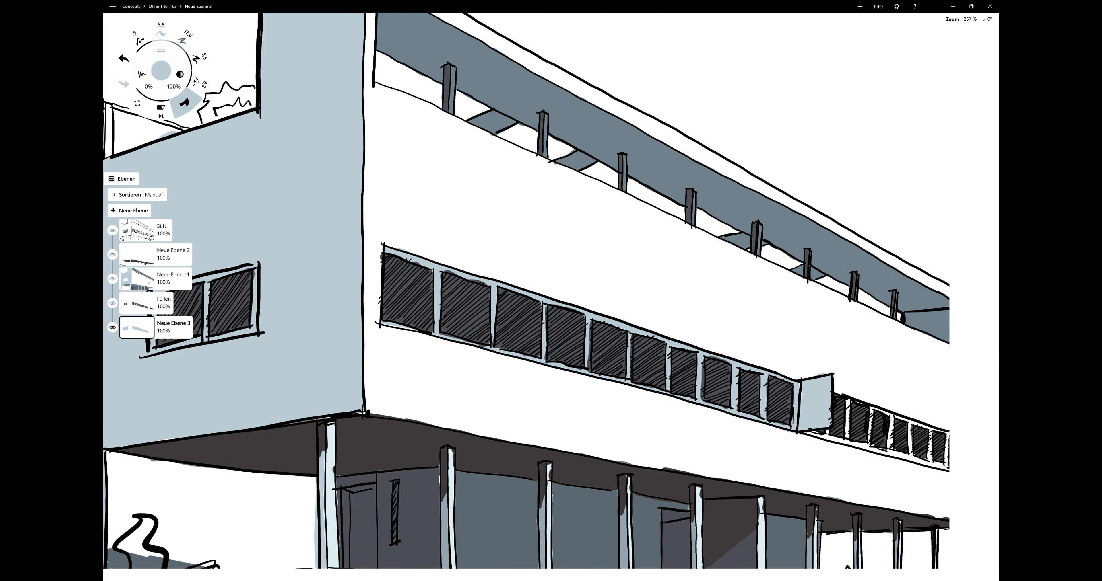
scroll(551, 296, "right", 10)
left_click_drag(417, 319, 550, 354)
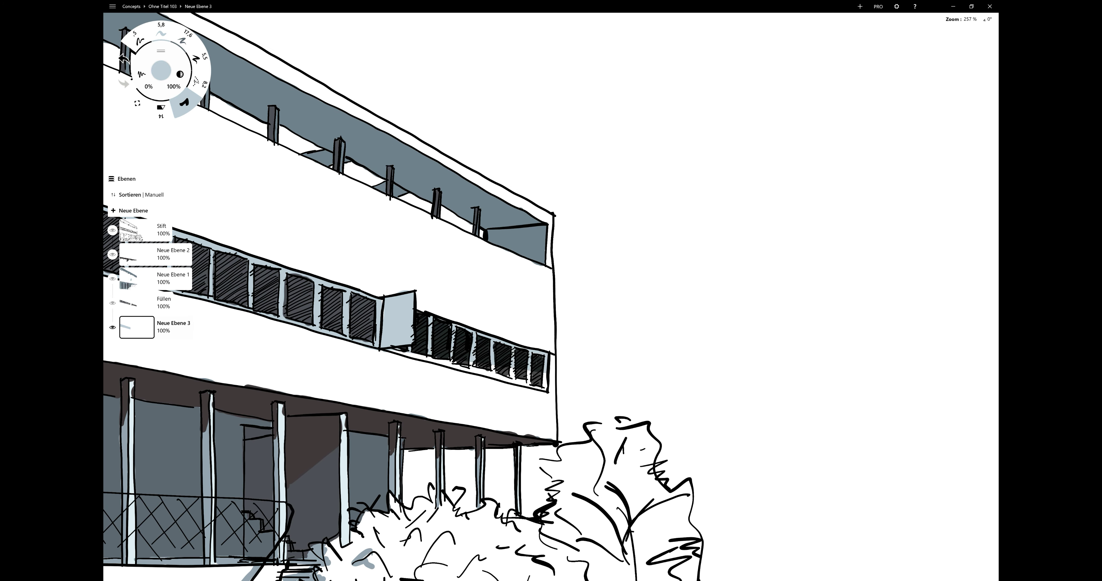
left_click_drag(410, 351, 548, 390)
scroll(470, 299, "up", 5)
scroll(471, 299, "up", 3)
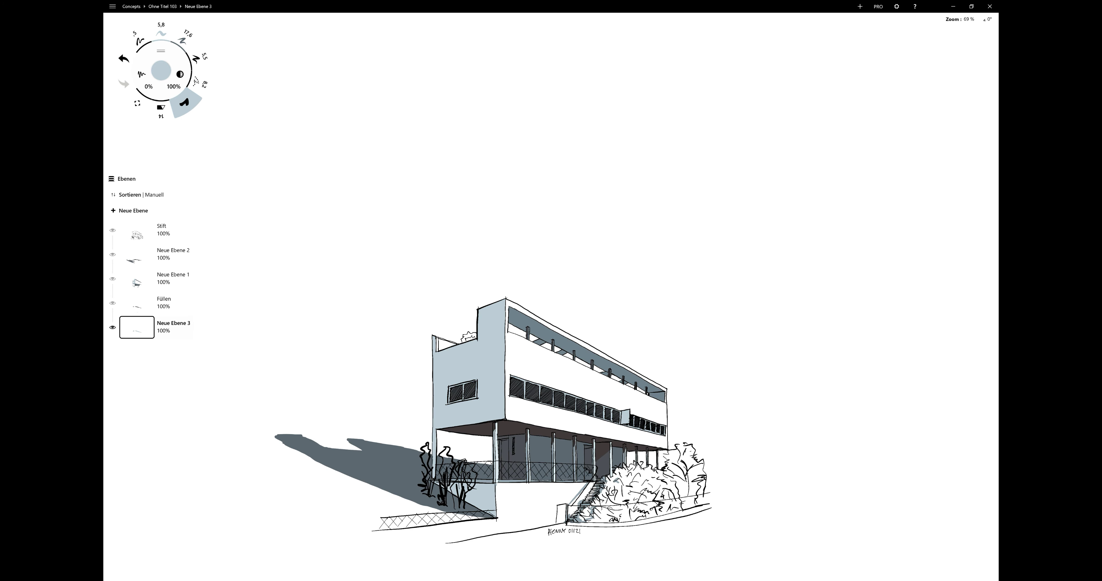
scroll(470, 300, "up", 2)
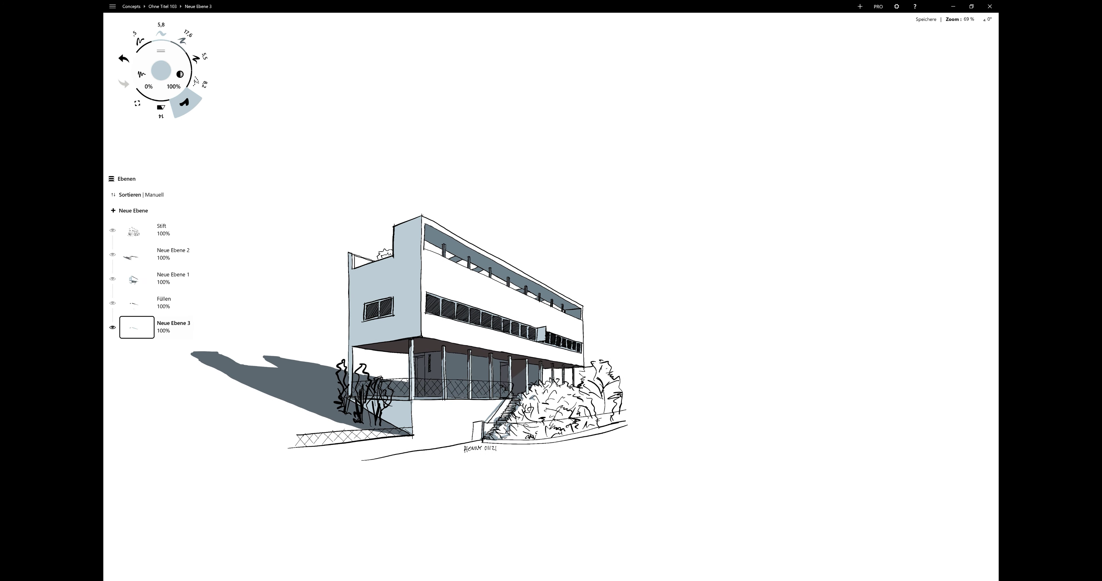